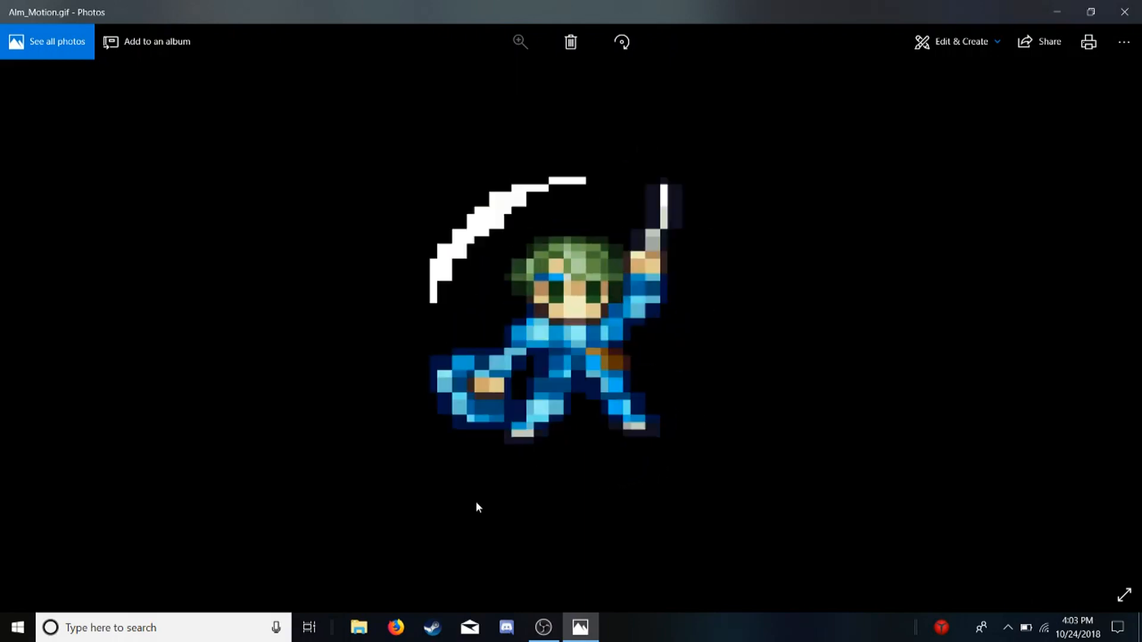
- Put the five Alm sprite images from the desktop into the Test Project's Graphics\charchip folder
left_click(1059, 12)
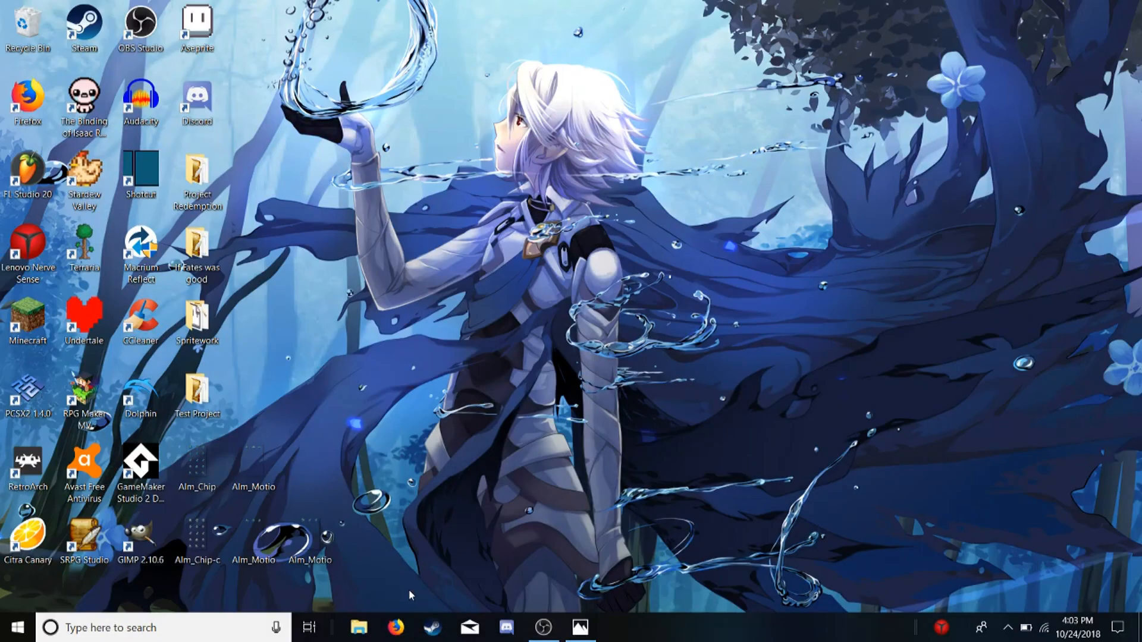
left_click_drag(360, 464, 187, 540)
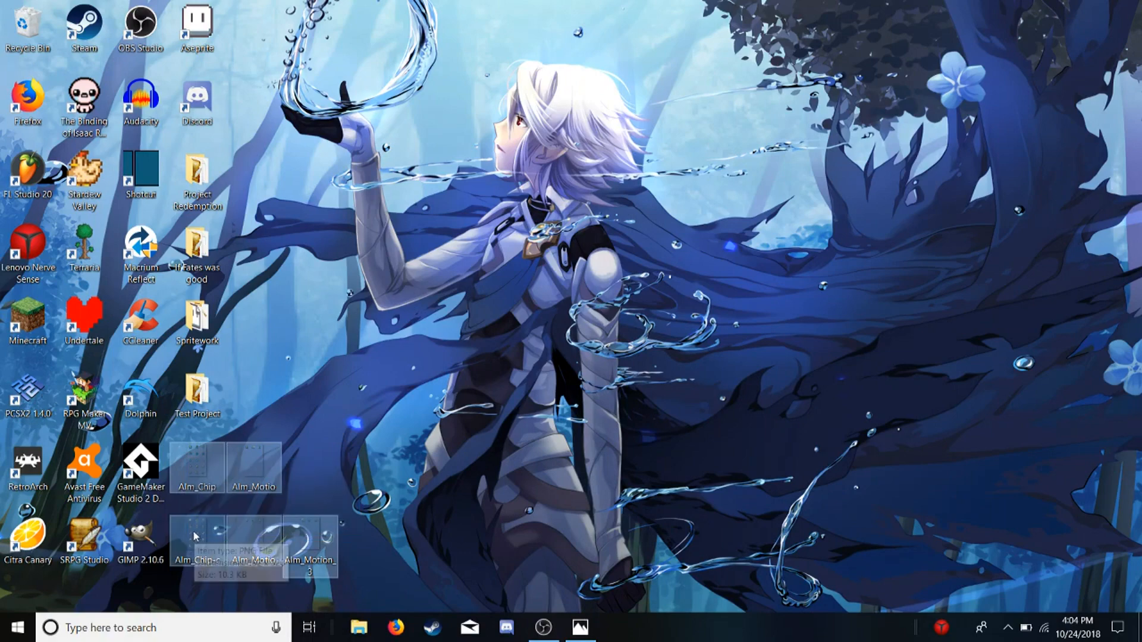
right_click(196, 532)
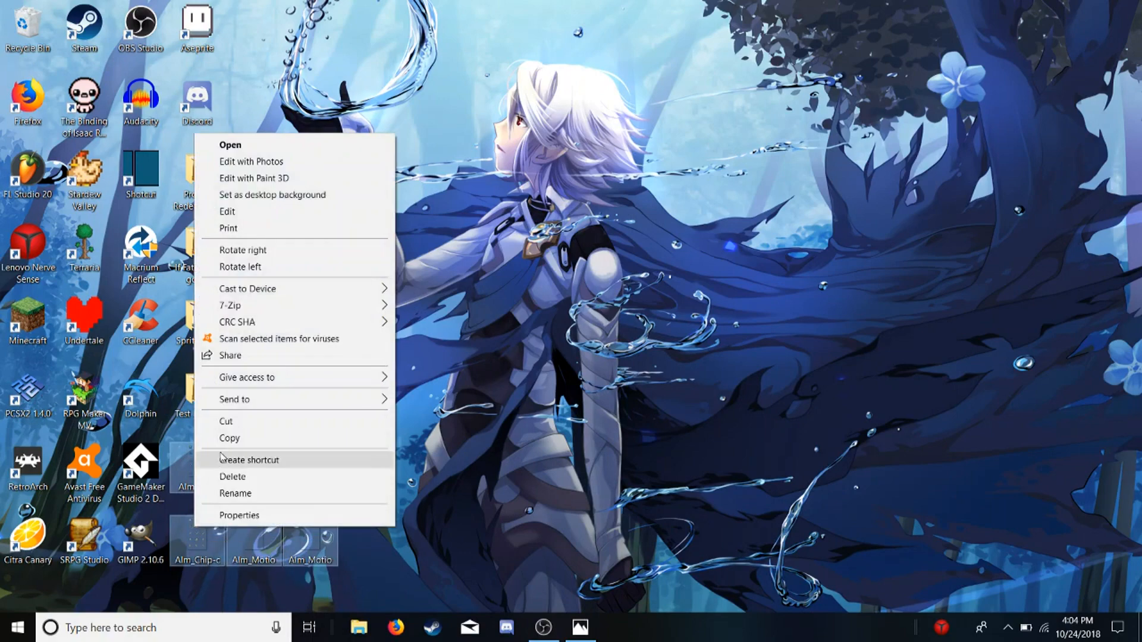
left_click(234, 428)
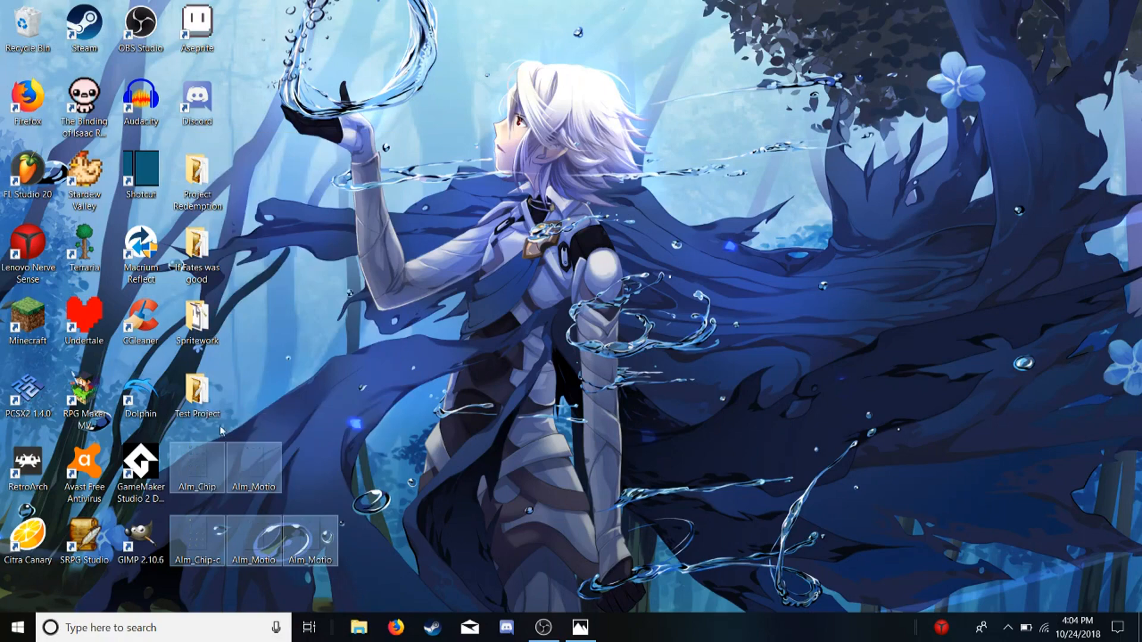
double_click(213, 418)
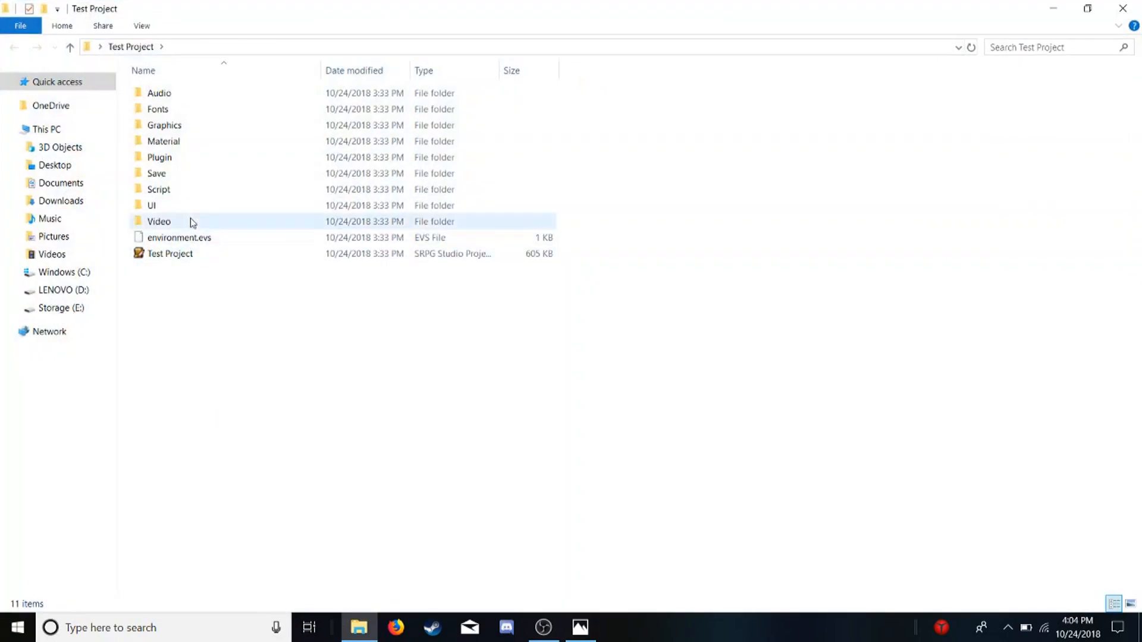
double_click(181, 126)
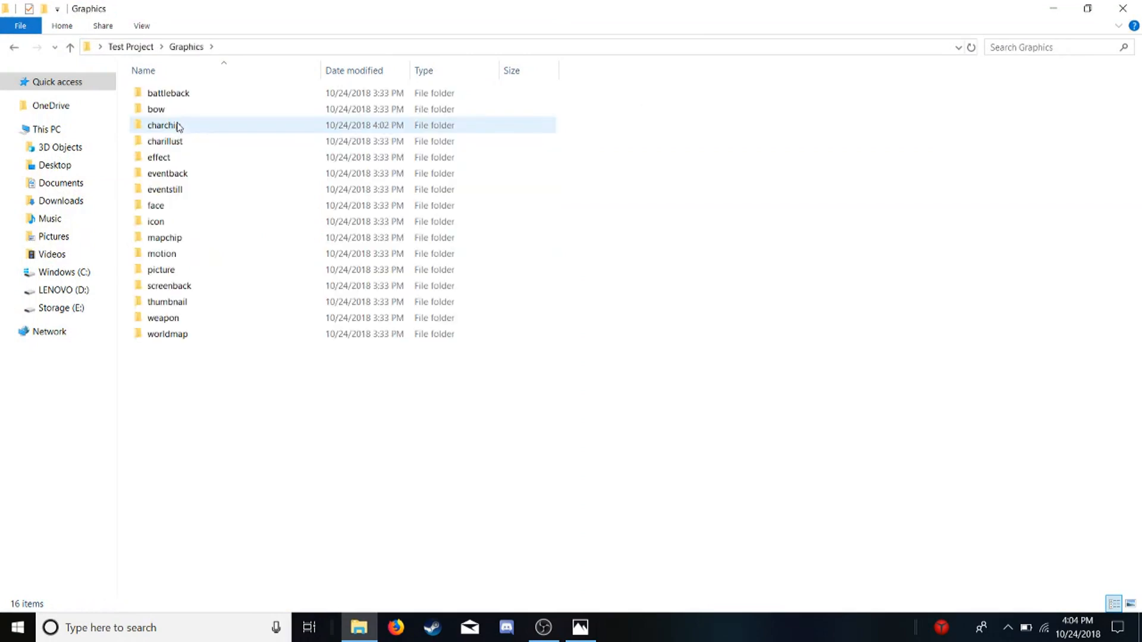
double_click(178, 126)
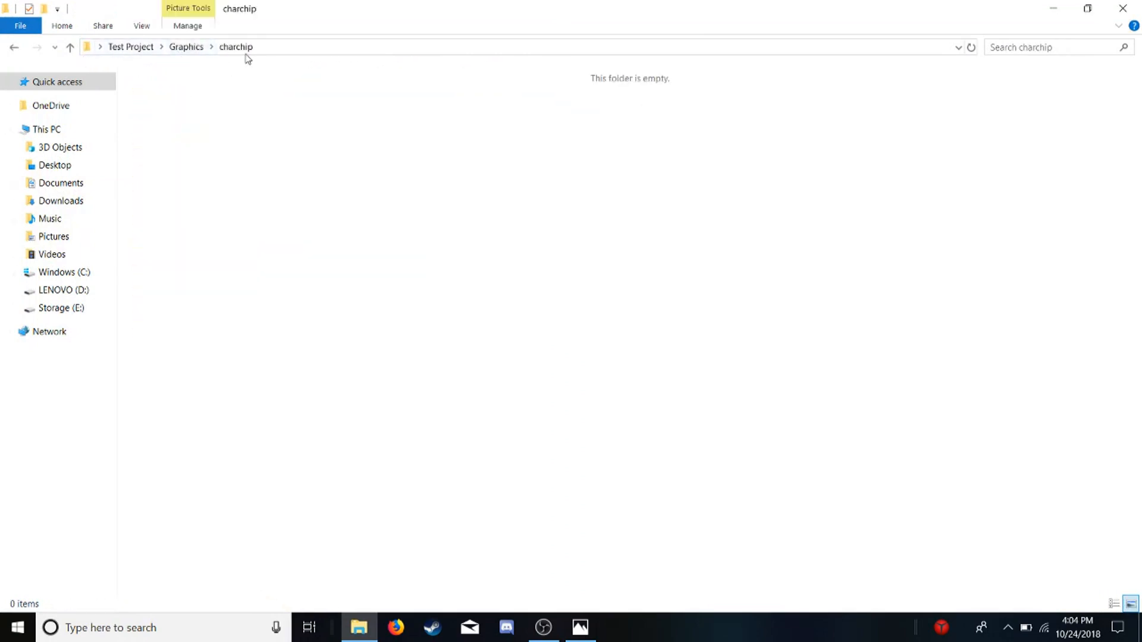
key("ctrl+v")
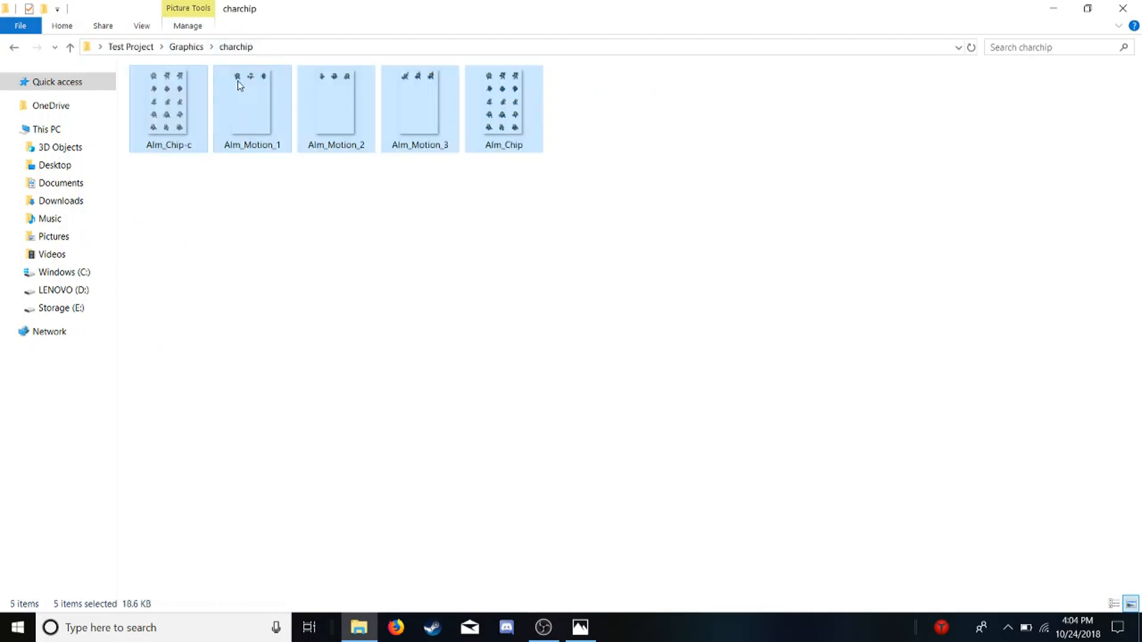
- Open the Test Project file from the project's root folder in SRPG Studio and maximize its window
left_click(70, 47)
left_click(70, 46)
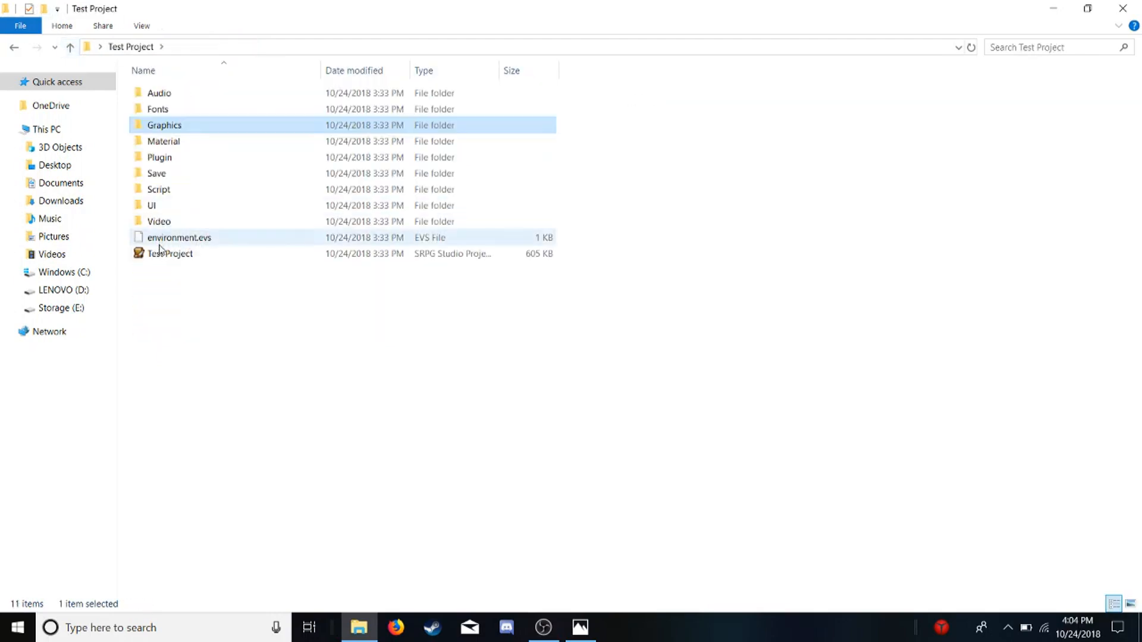
double_click(162, 254)
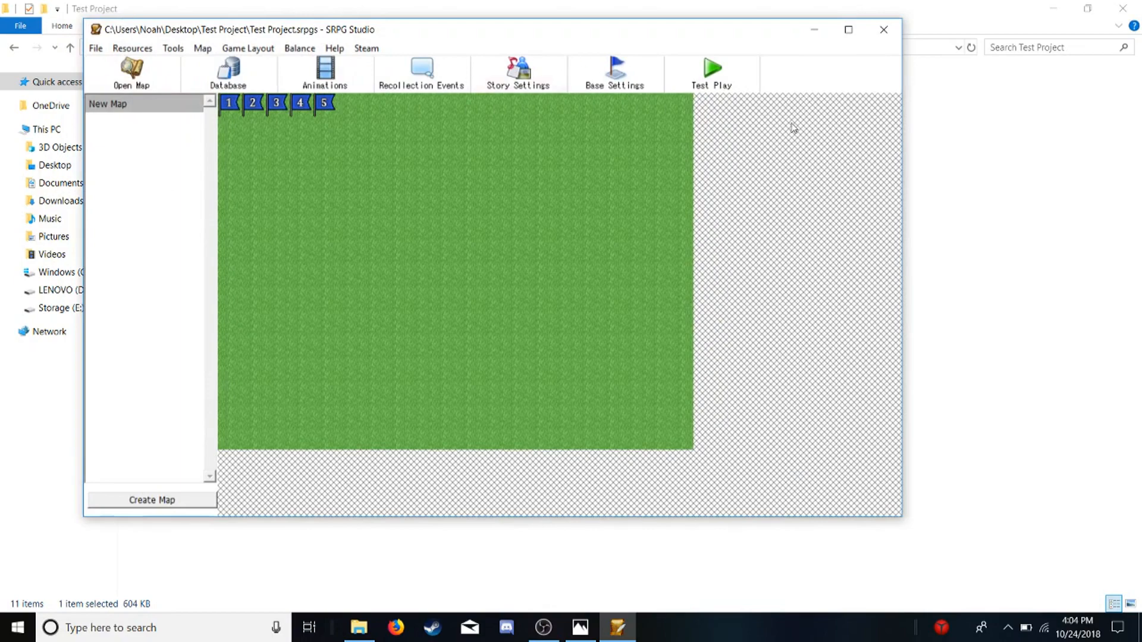
left_click(846, 33)
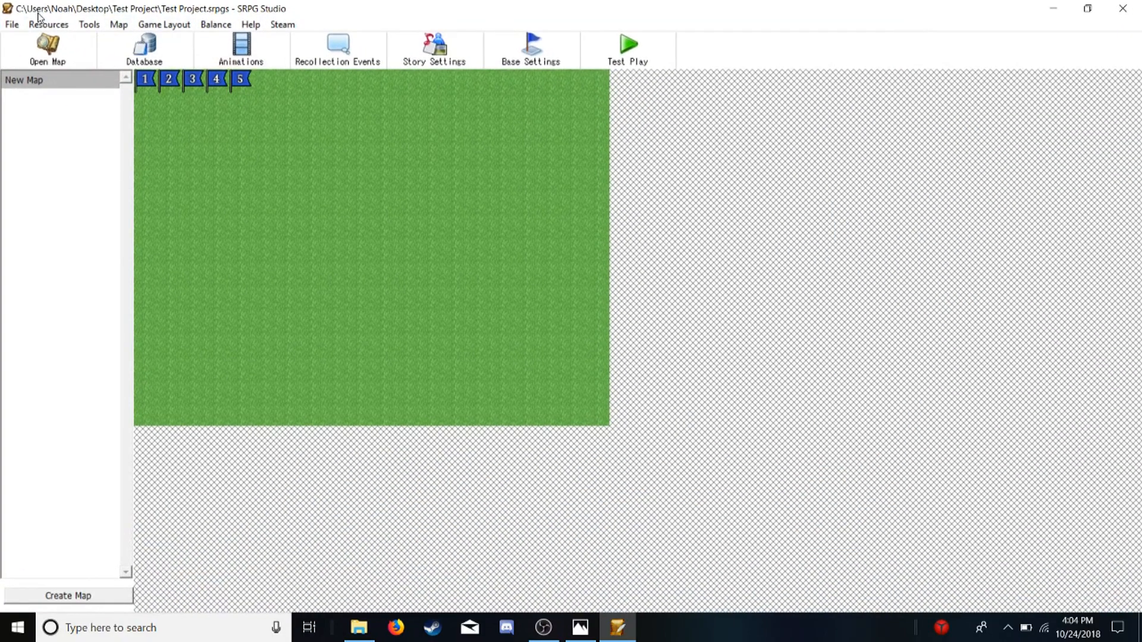
- Open the project's graphics resources and bring the Original categories into view
left_click(45, 25)
left_click(45, 42)
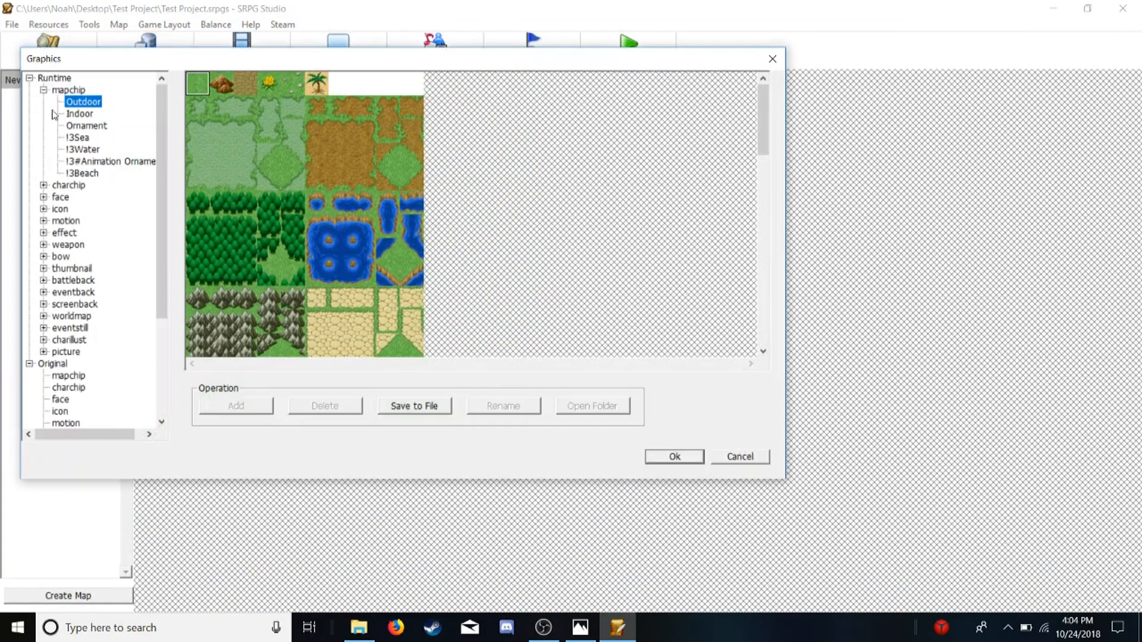
scroll(128, 303, "down", 4)
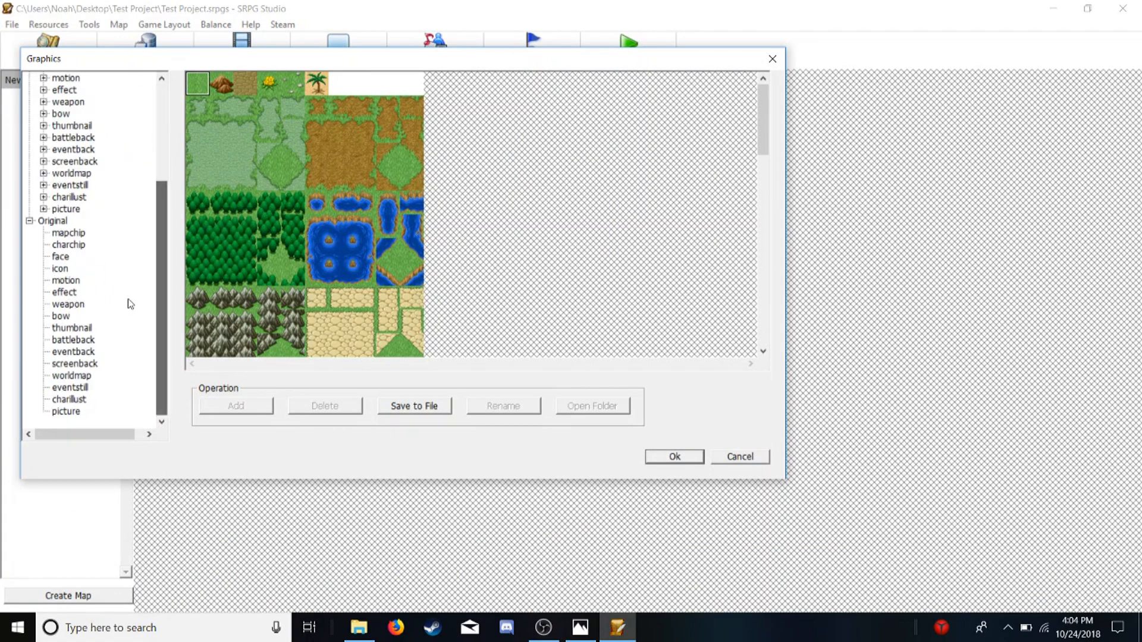
left_click(69, 234)
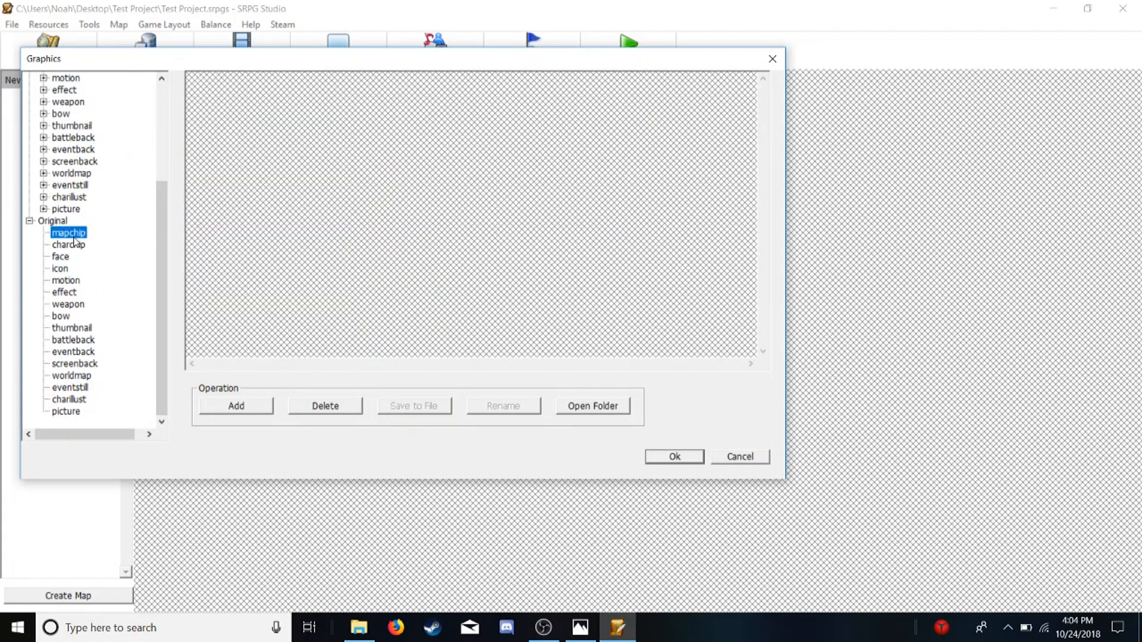
left_click(209, 405)
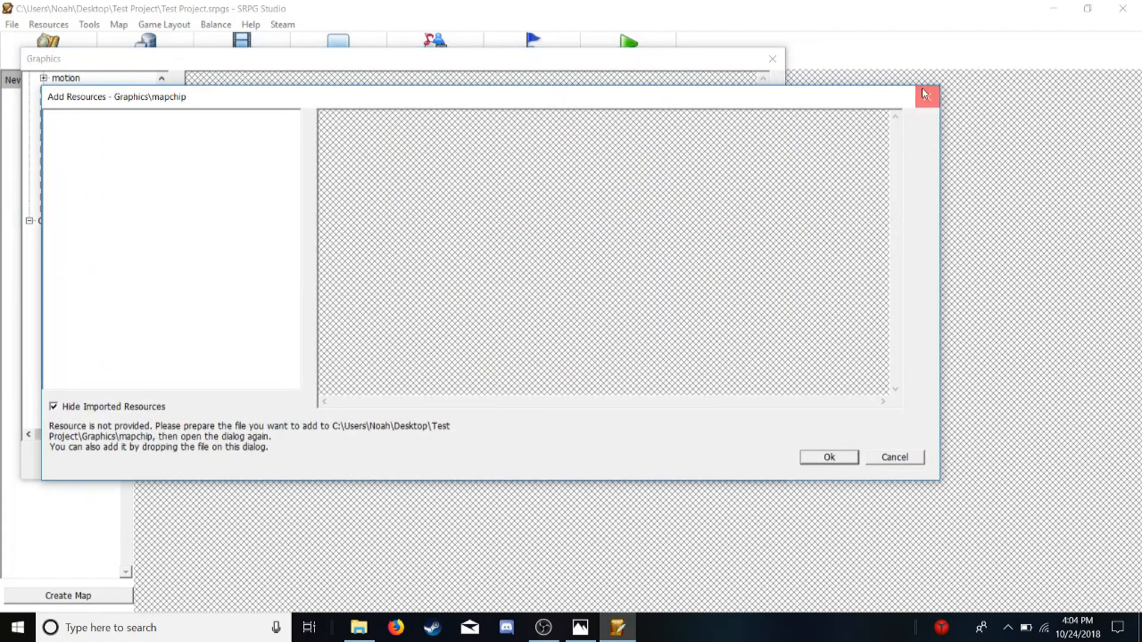
left_click(926, 97)
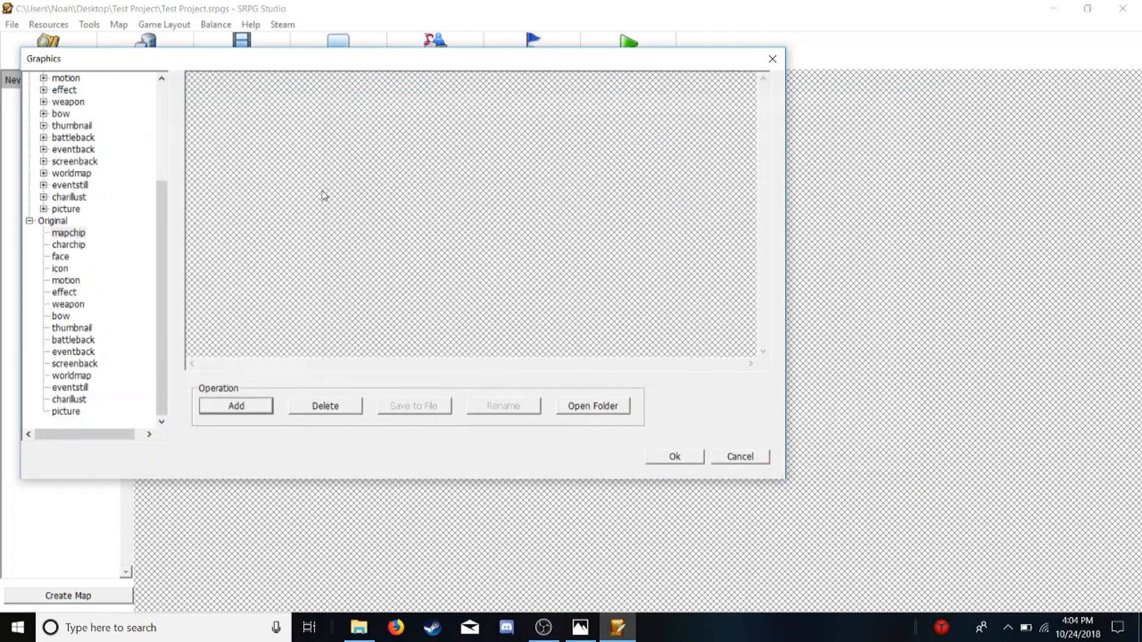
- Import Alm_Chip, Alm_Motion_1, Alm_Motion_2 and Alm_Motion_3 into the Original charchip resources and confirm
left_click(65, 245)
left_click(244, 407)
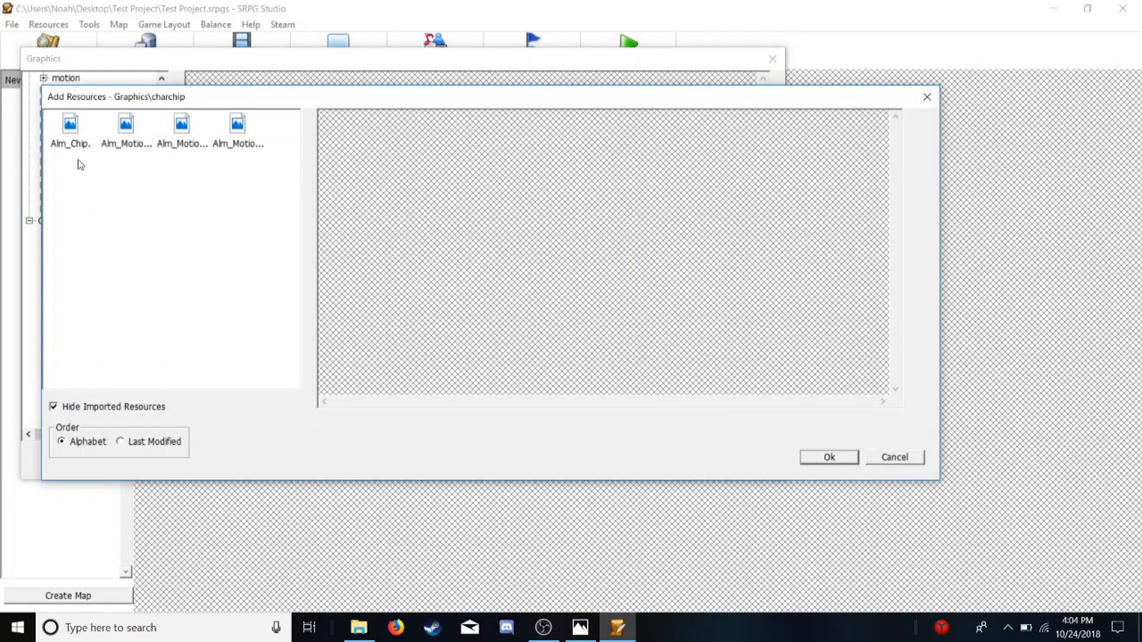
double_click(76, 141)
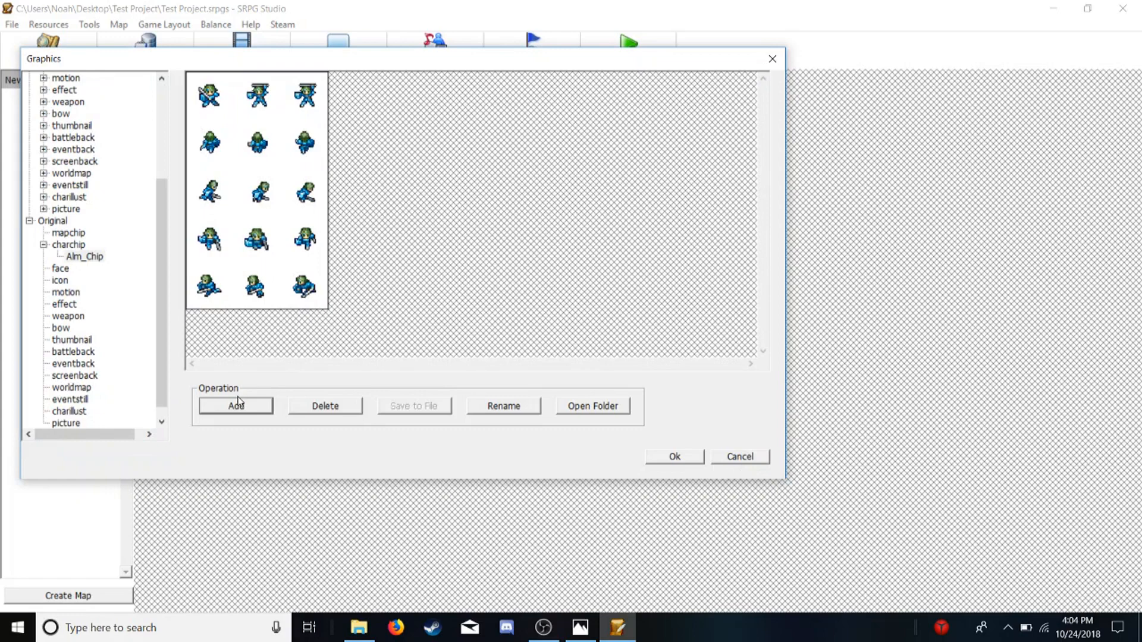
left_click(236, 406)
double_click(77, 134)
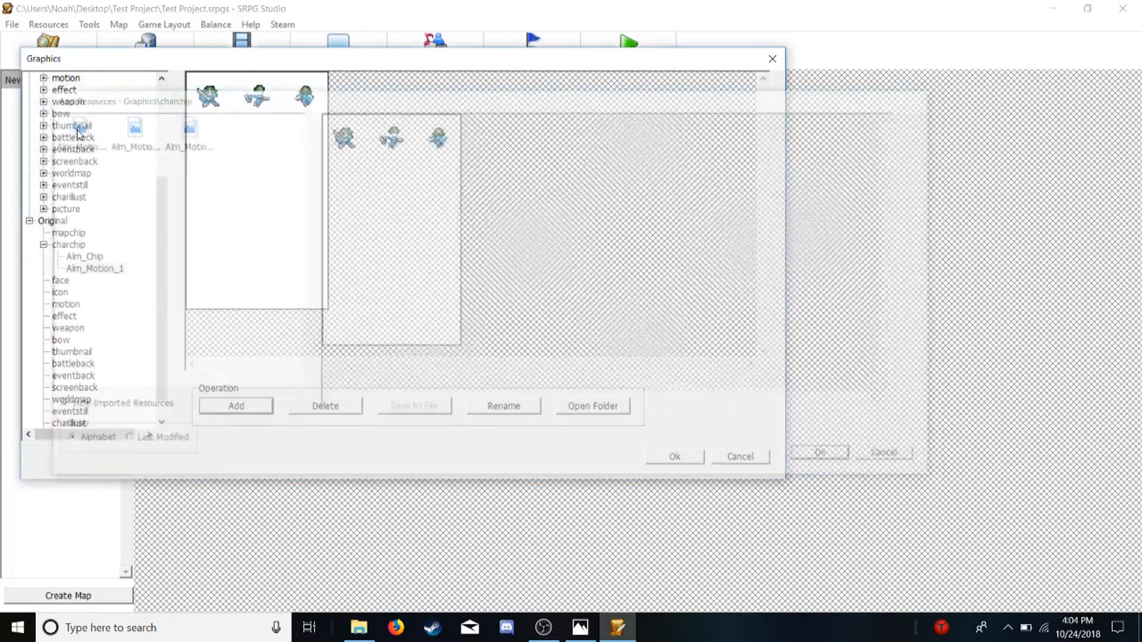
left_click(250, 406)
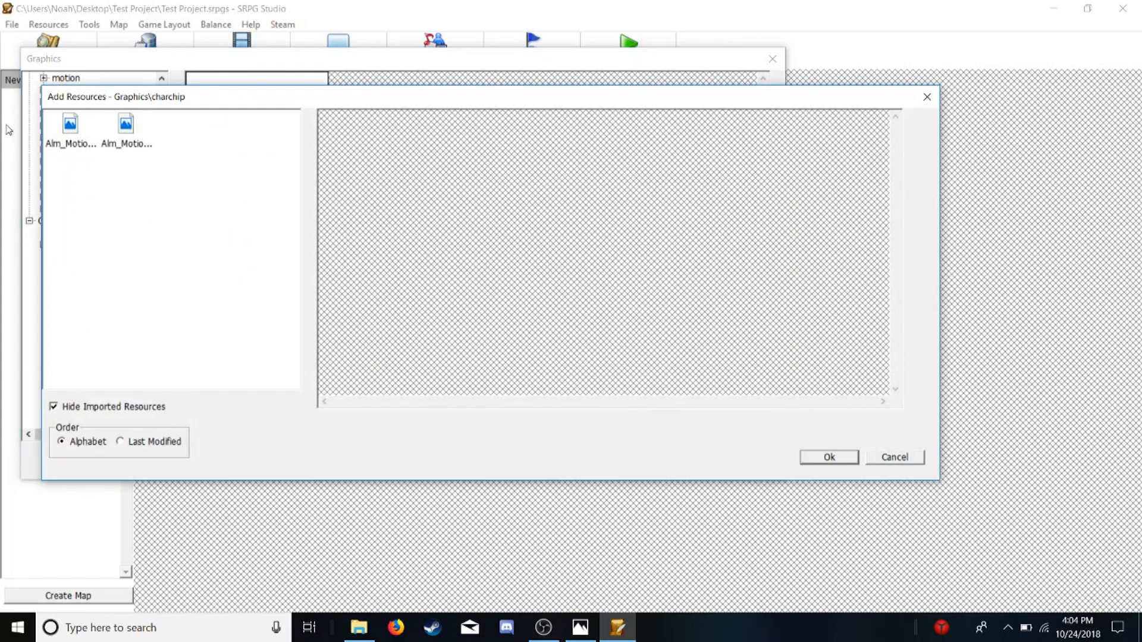
double_click(59, 135)
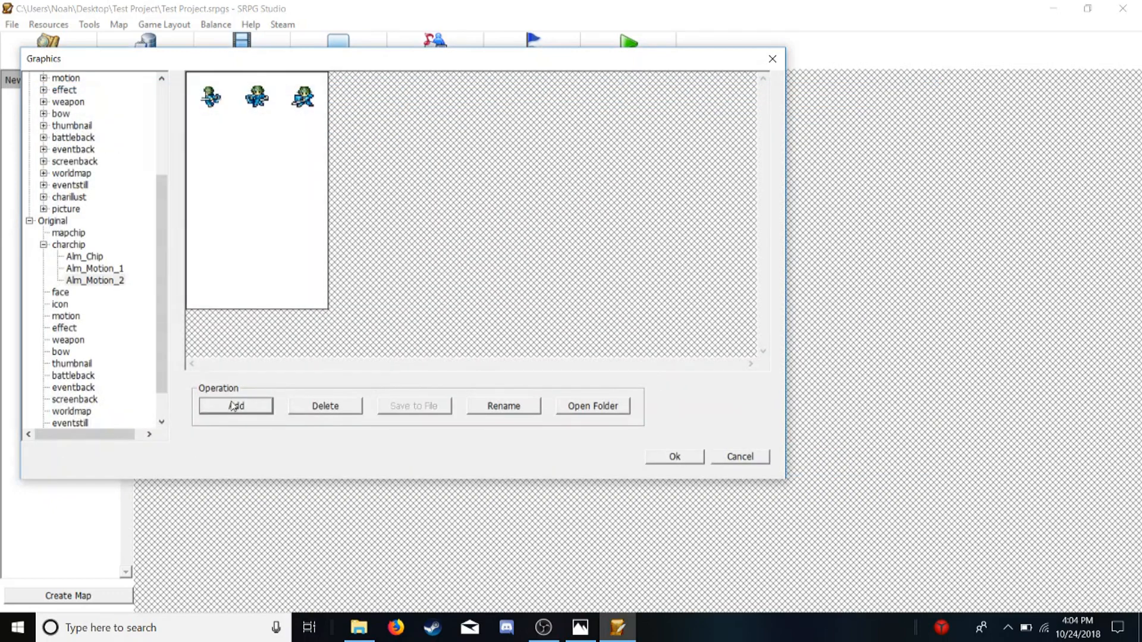
left_click(235, 407)
left_click(81, 142)
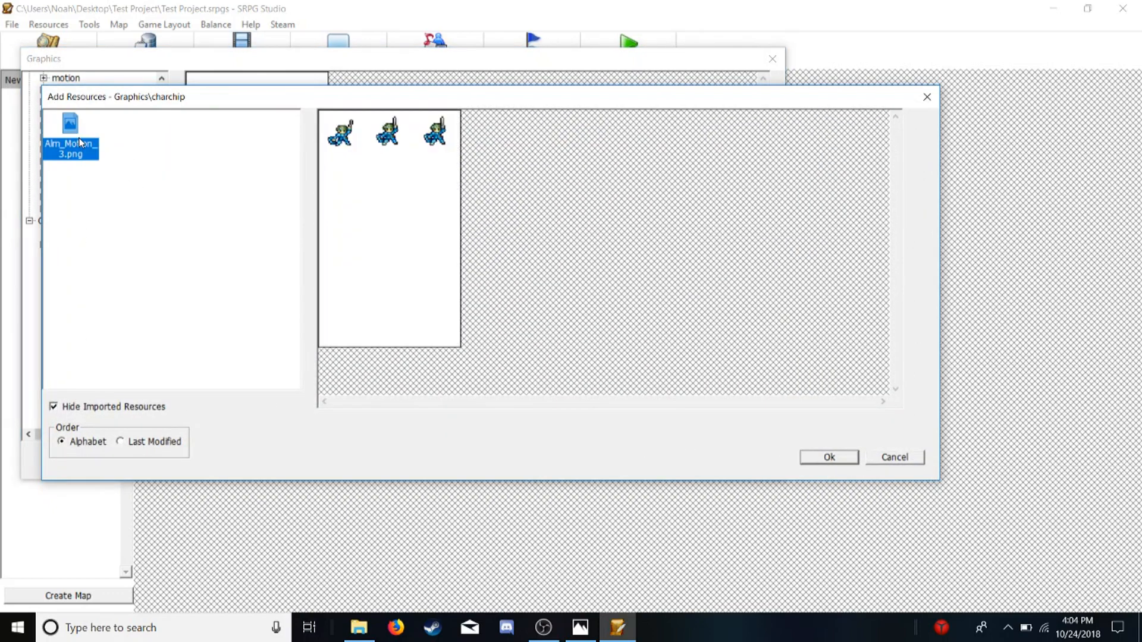
double_click(74, 134)
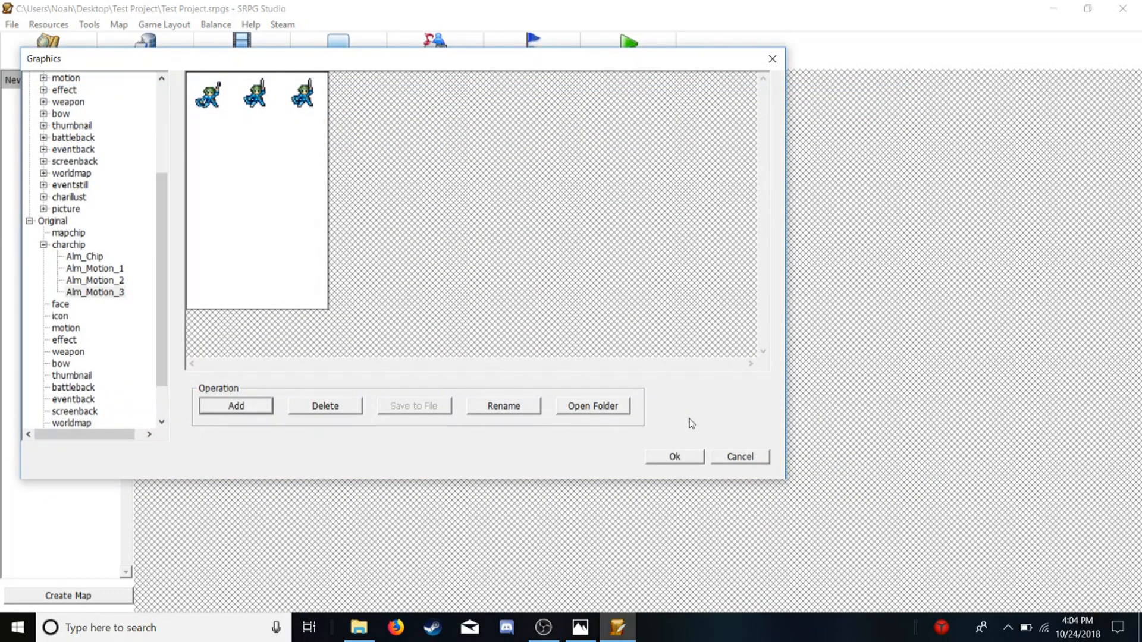
left_click(698, 458)
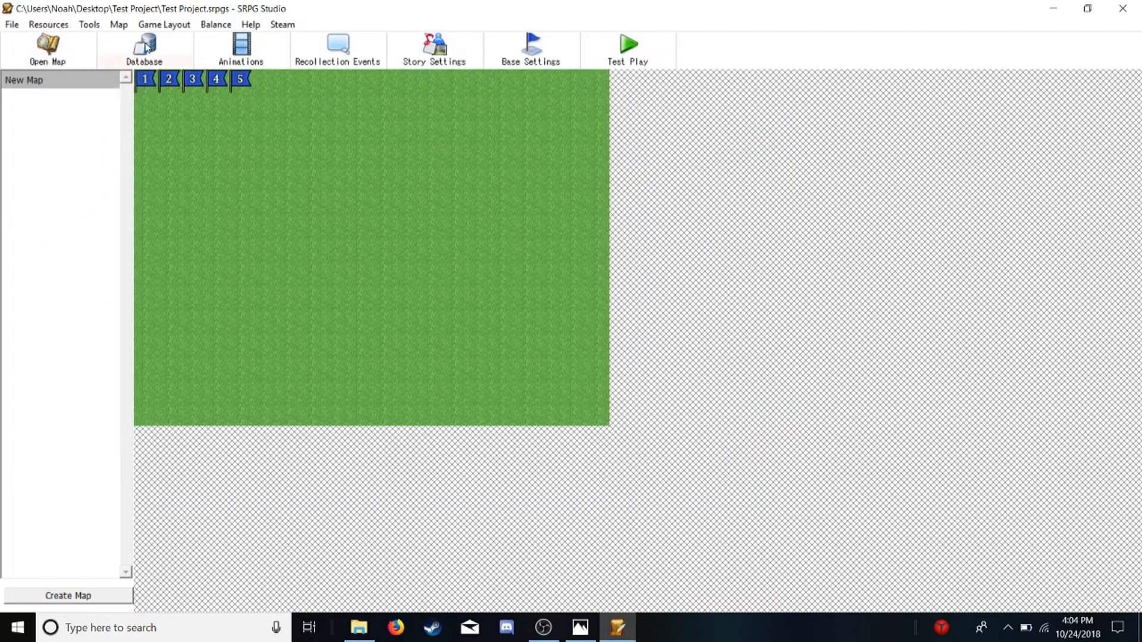
- Set the first Lord class's graphic in the database to the original charchip Alm_Chip
left_click(145, 49)
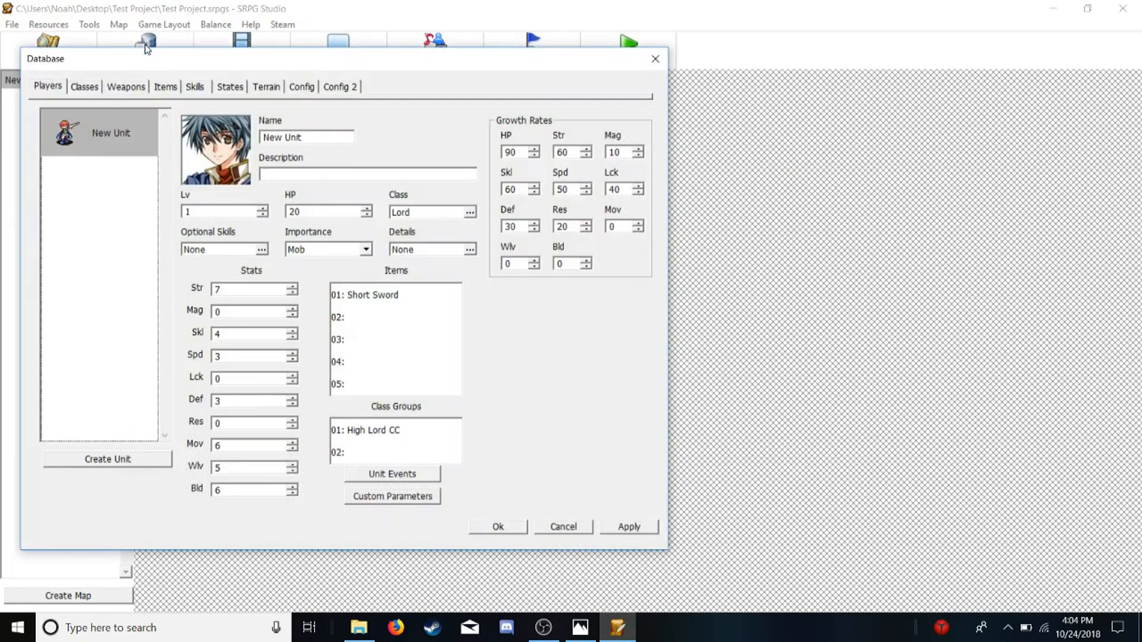
left_click(87, 89)
left_click(205, 155)
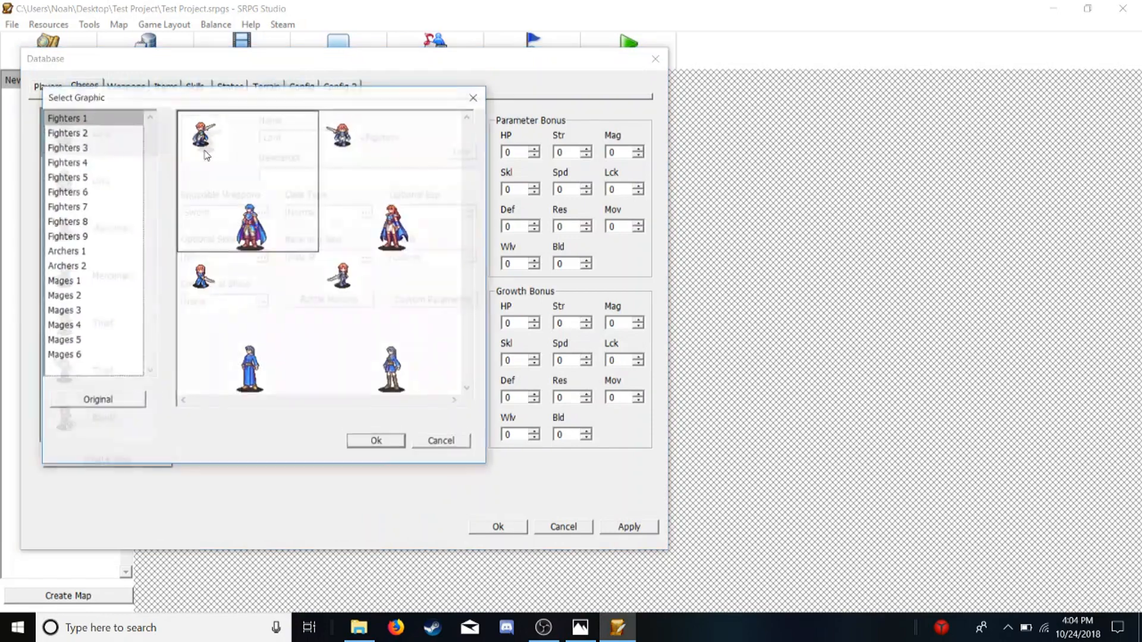
left_click(118, 405)
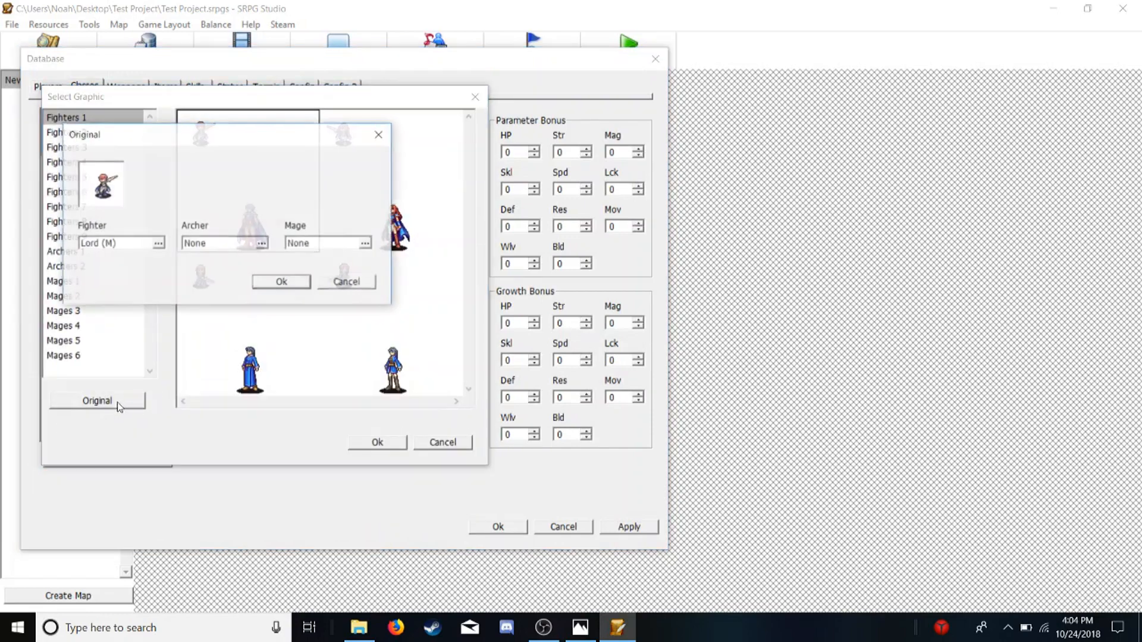
left_click(108, 183)
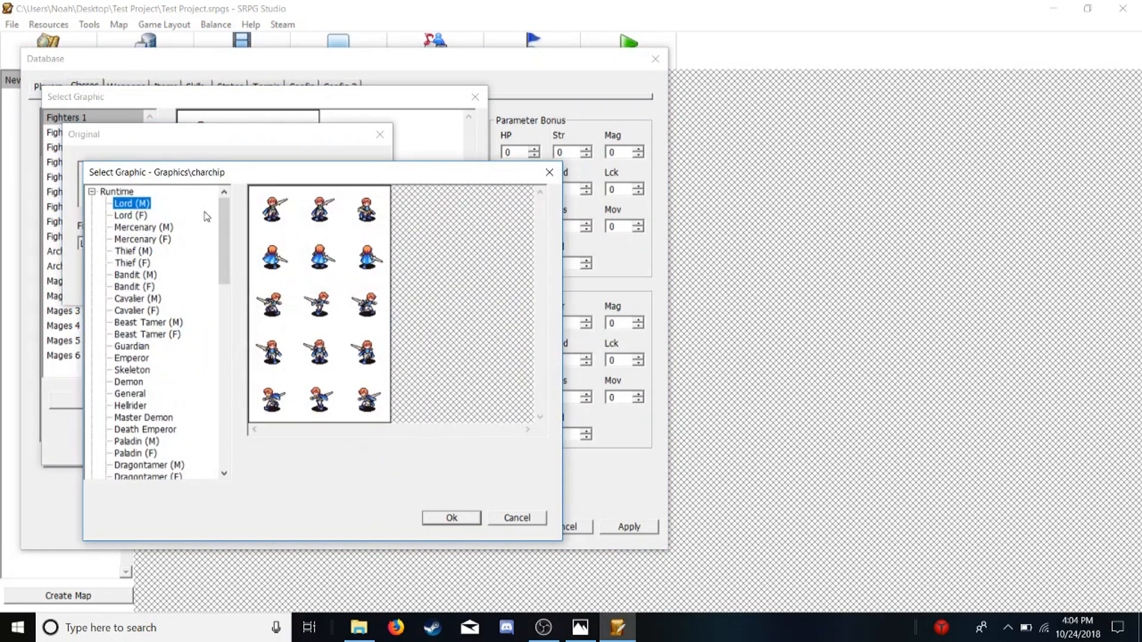
left_click_drag(224, 241, 224, 424)
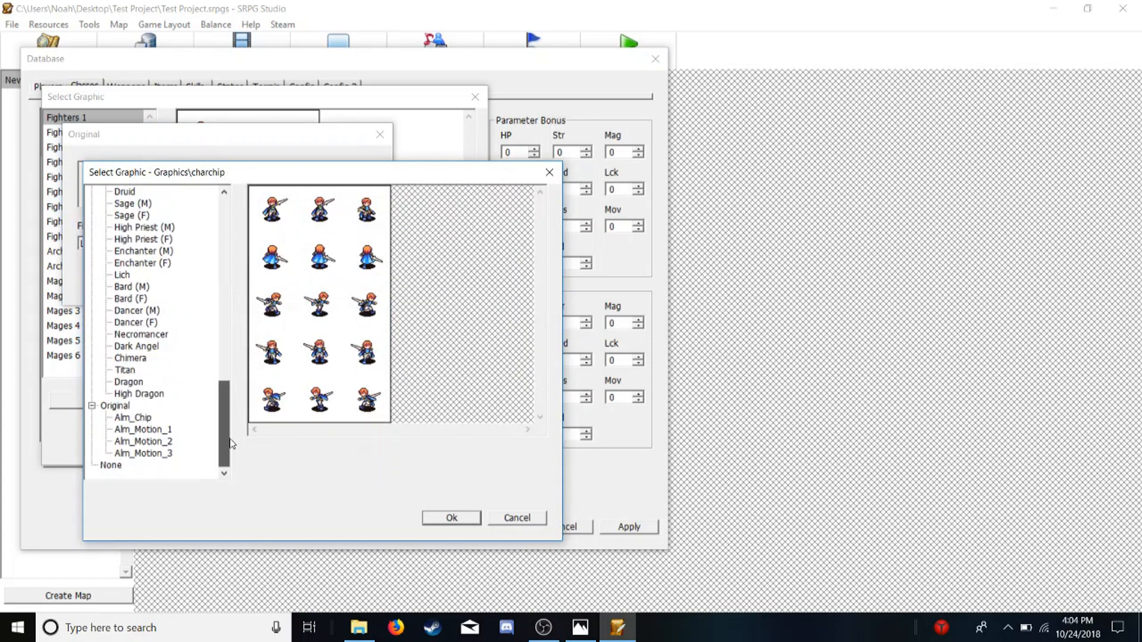
left_click(148, 419)
left_click(452, 520)
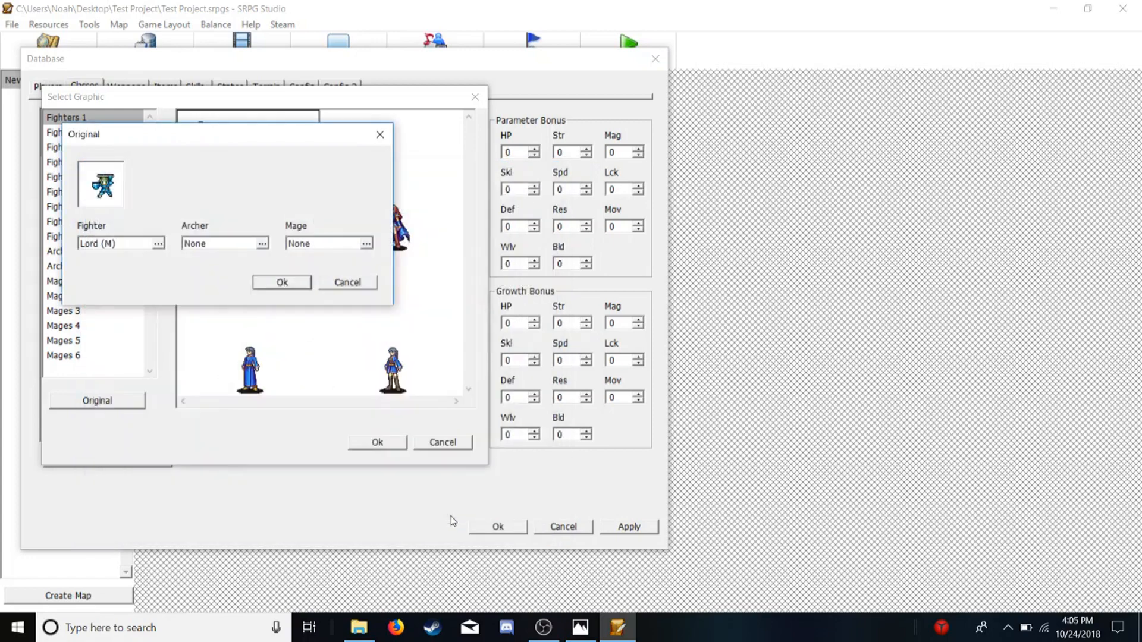
left_click(284, 284)
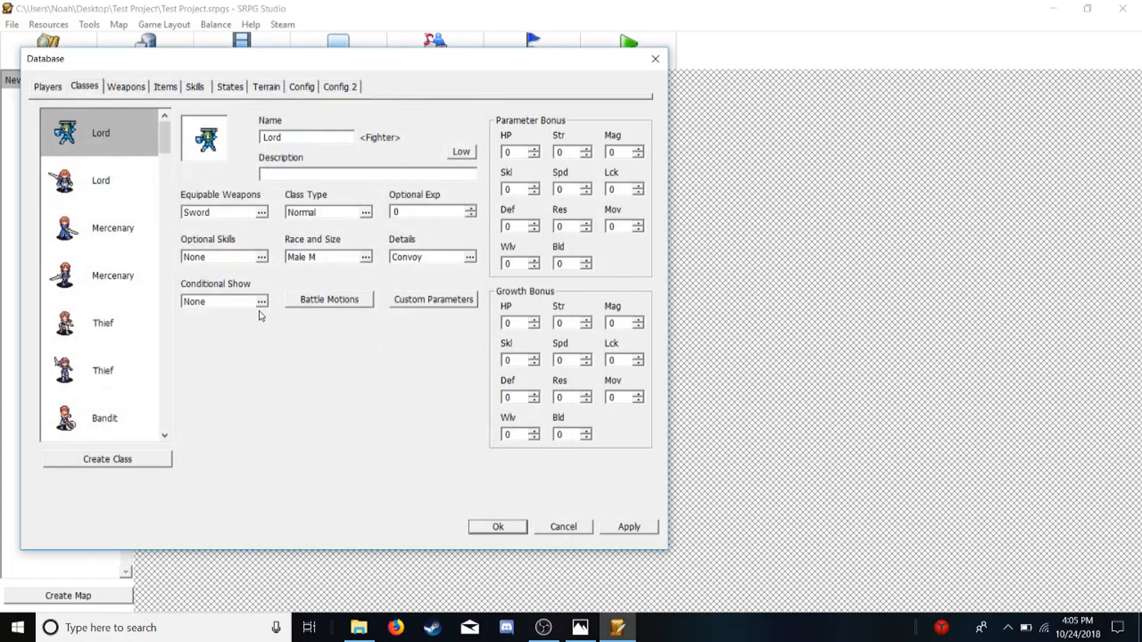
- Rename the second Lord class as 1
left_click(121, 181)
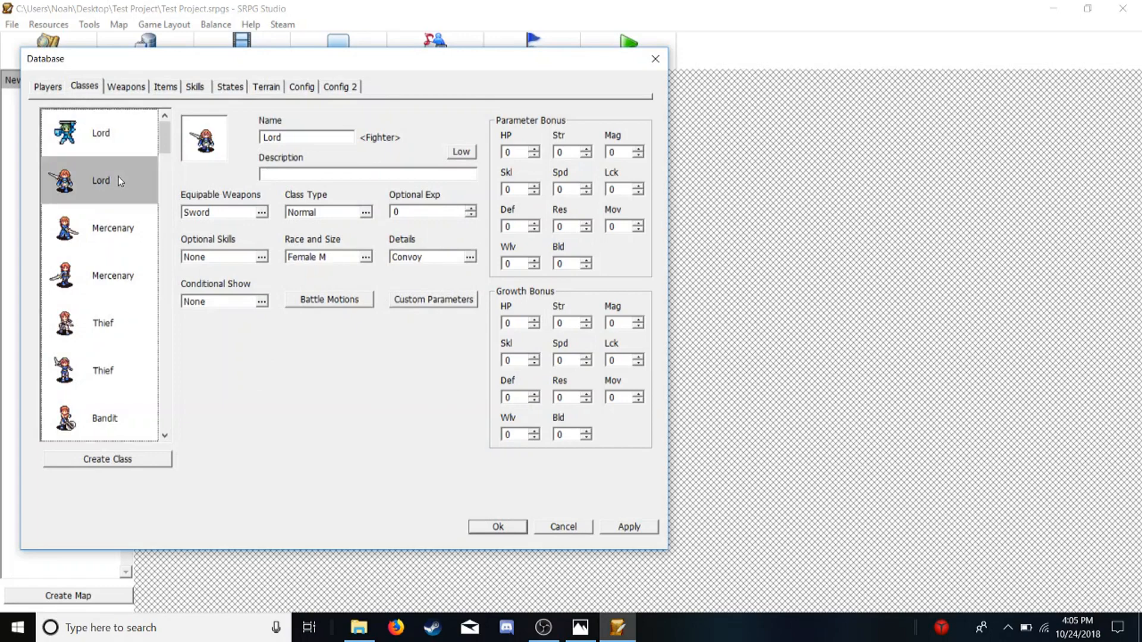
left_click(292, 137)
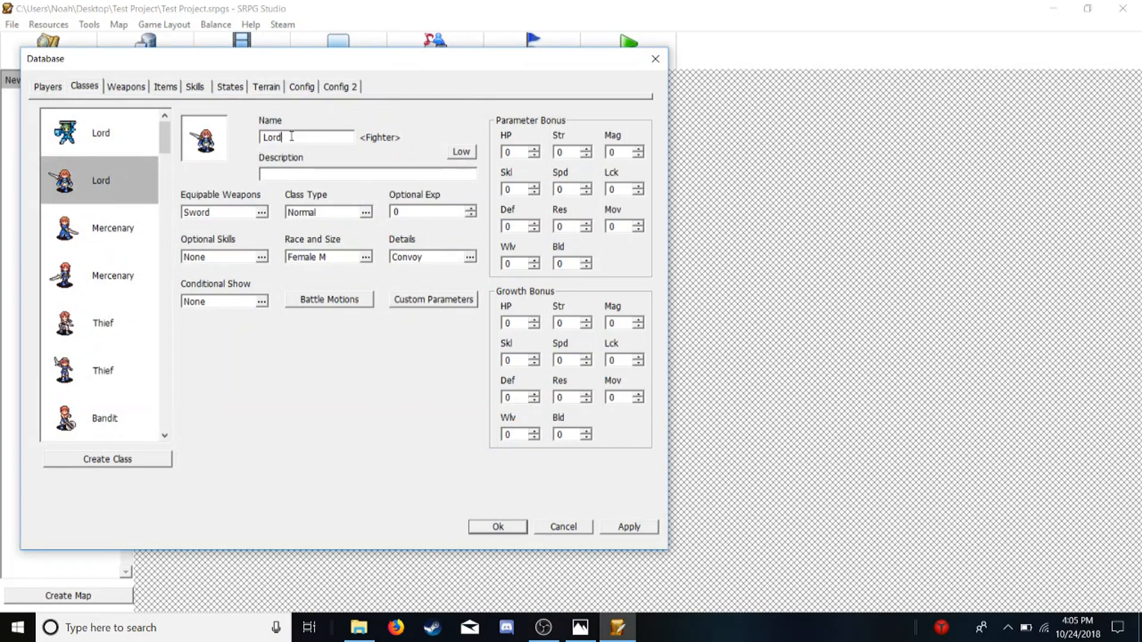
key("BackSpace")
key("BackSpace")
key("BackSpace")
- Rename the first Mercenary class as 2
left_click(140, 225)
left_click(340, 135)
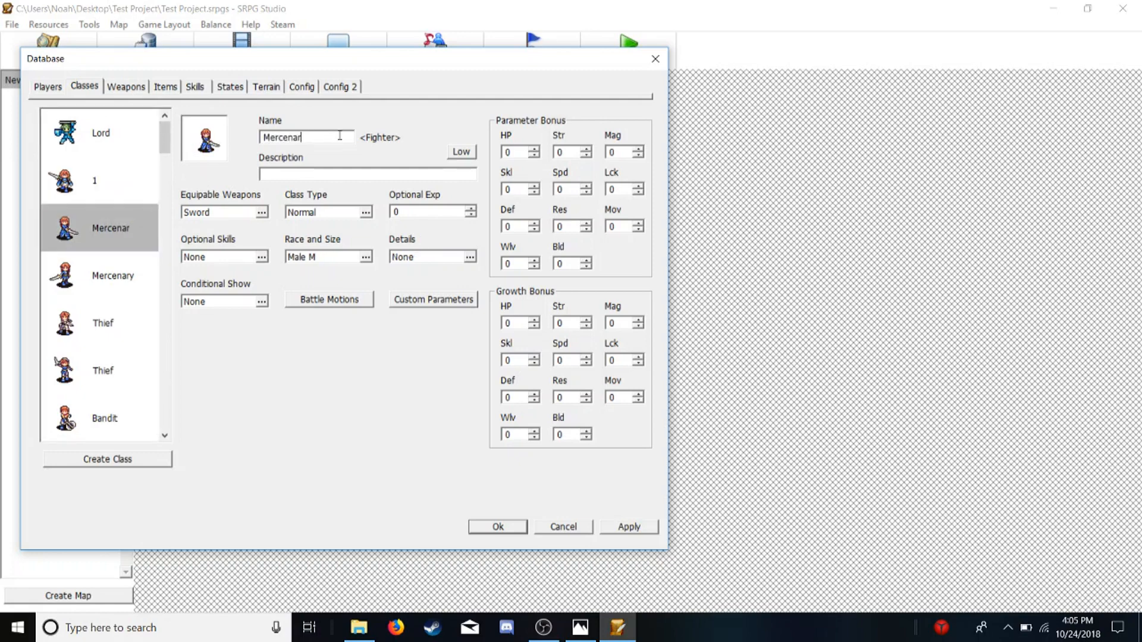
key("BackSpace")
key("BackSpace")
key("BackSpace")
key("BackSpace")
key("BackSpace")
key("BackSpace")
key("BackSpace")
key("BackSpace")
type("1")
- Rename the remaining Mercenary class as 3
left_click(119, 266)
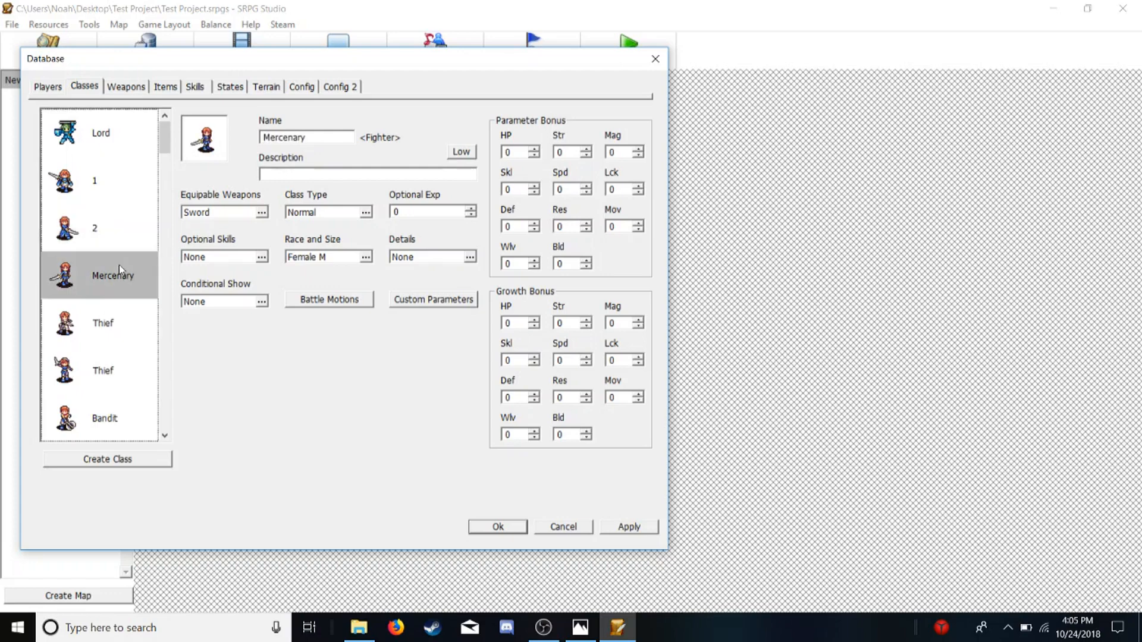
left_click(328, 139)
key("BackSpace")
key("BackSpace")
key("BackSpace")
key("BackSpace")
key("BackSpace")
key("BackSpace")
key("BackSpace")
key("BackSpace")
type("3")
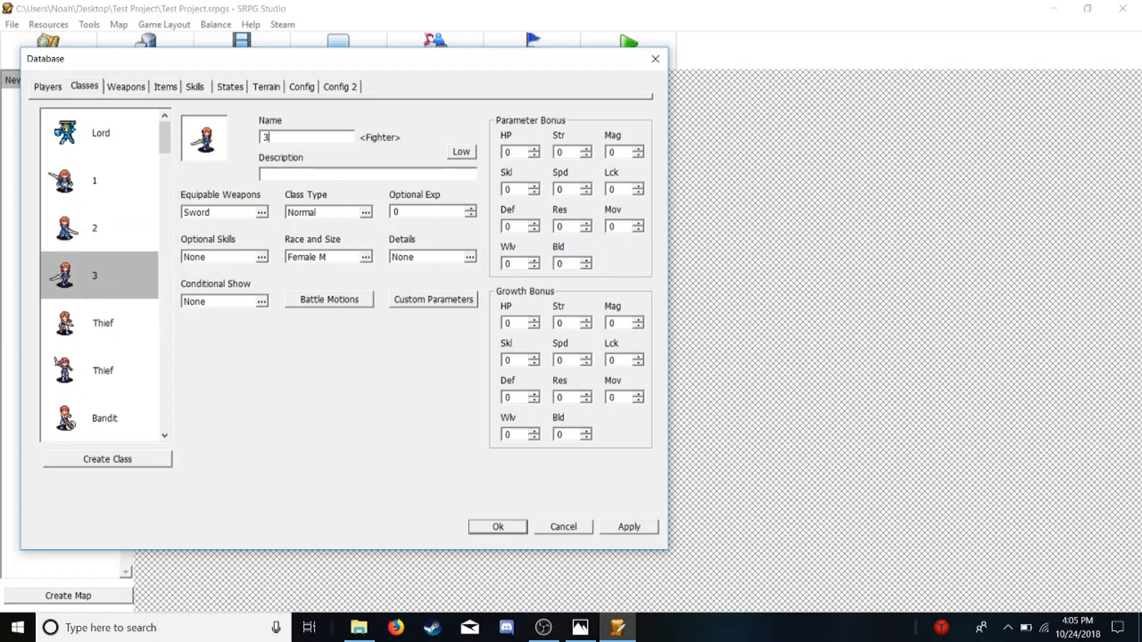
- Set class 3's graphic to the original charchip Alm_Motion_3
left_click(200, 142)
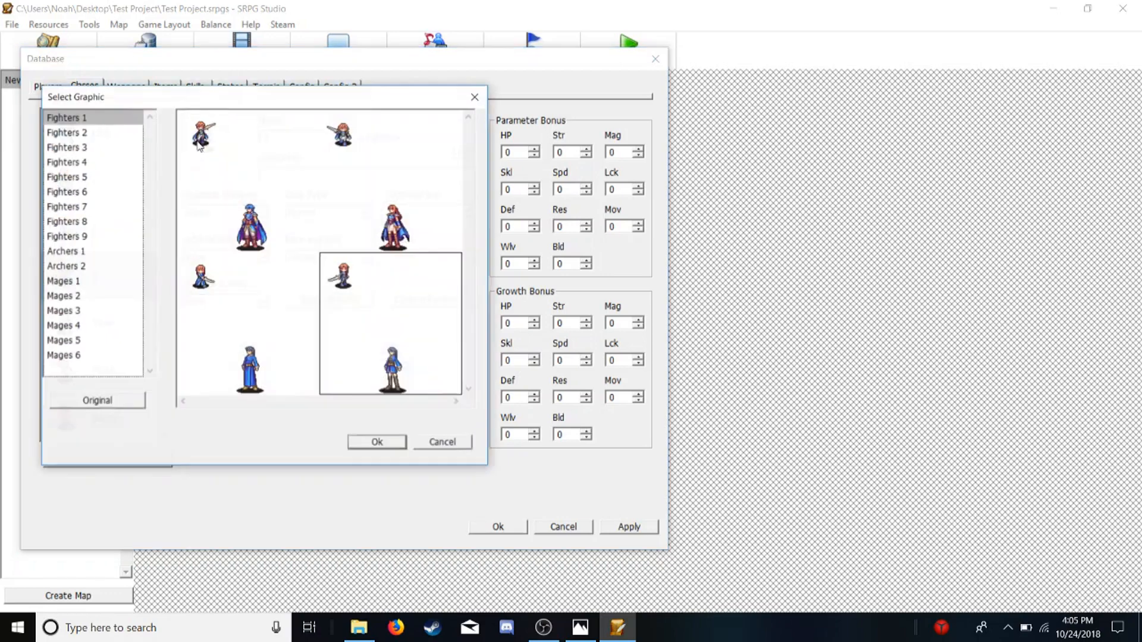
left_click(90, 393)
left_click(111, 207)
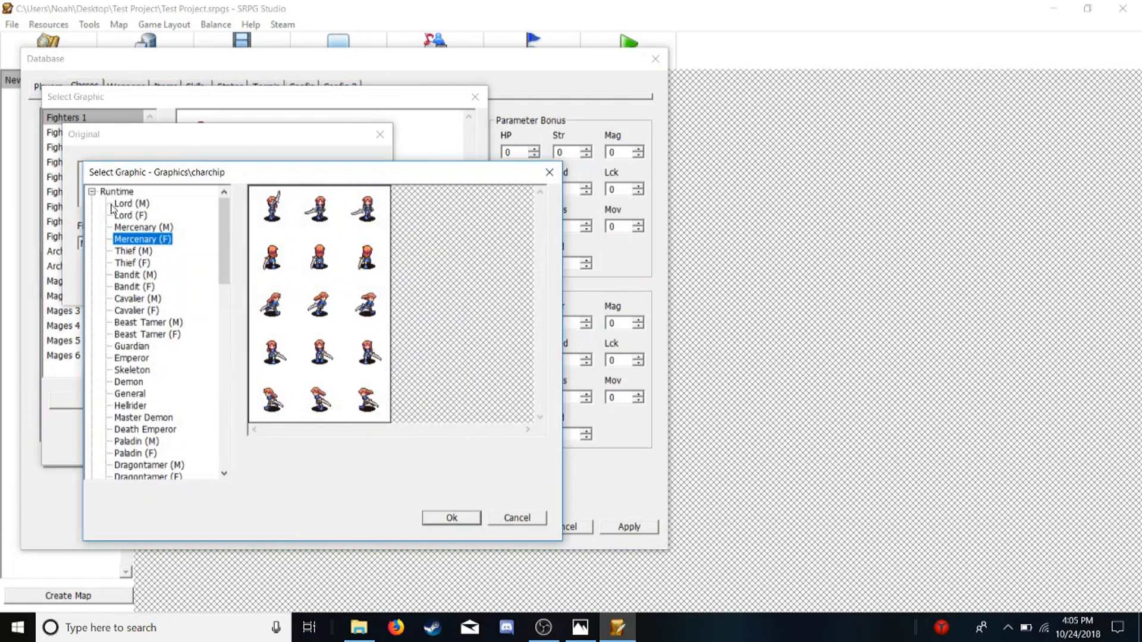
left_click_drag(224, 241, 224, 425)
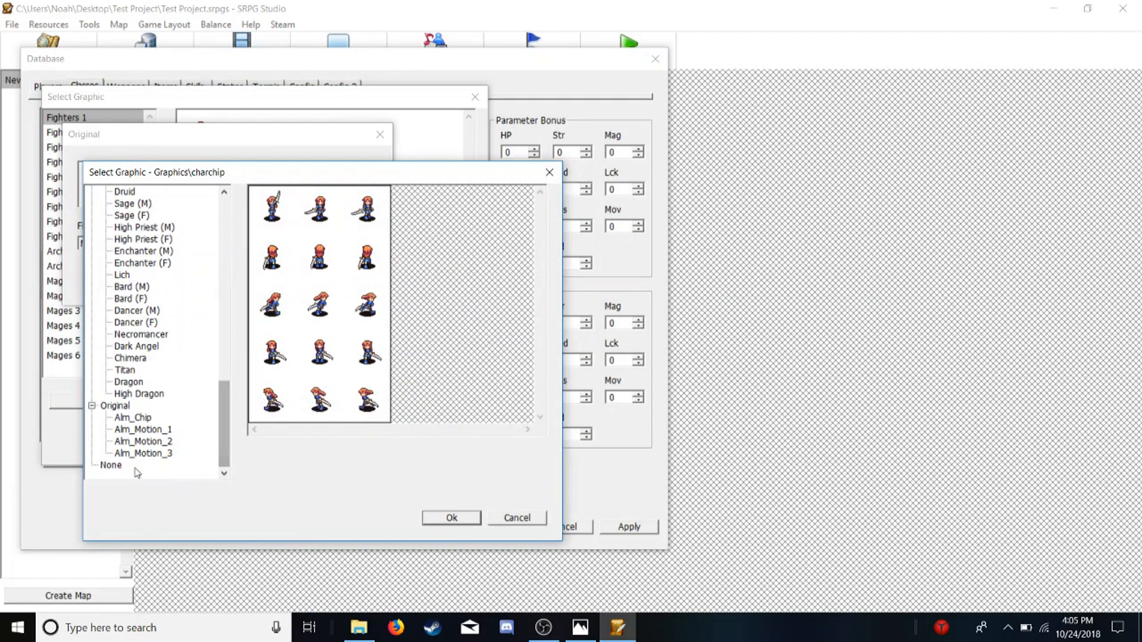
left_click(143, 454)
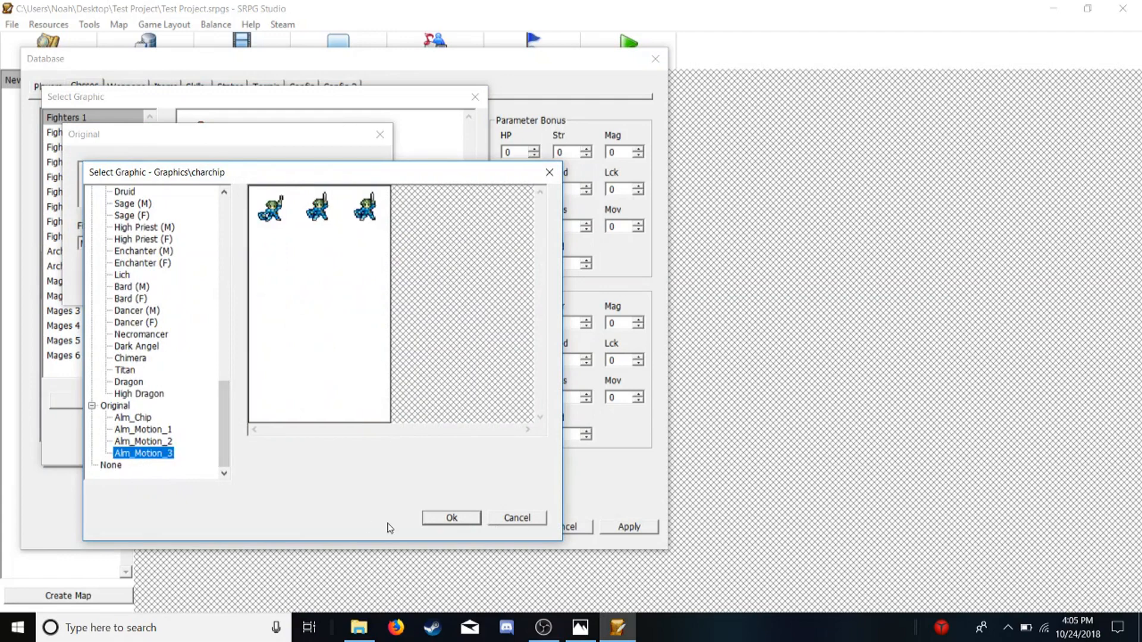
left_click(434, 520)
left_click(293, 285)
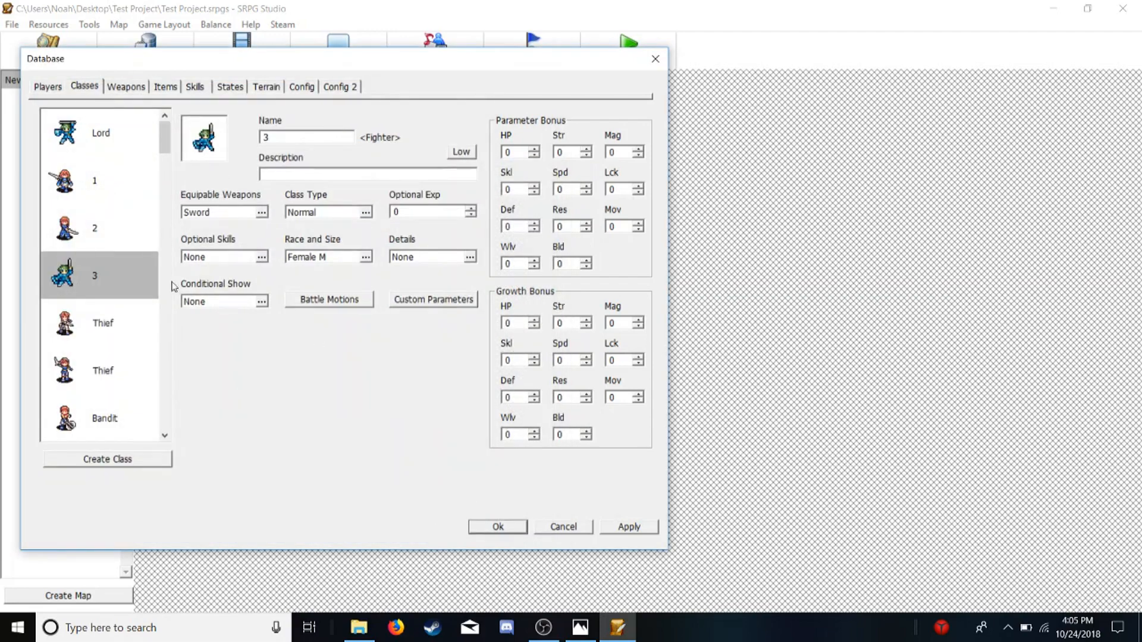
- Set class 2's graphic to the original charchip Alm_Motion_2
left_click(104, 244)
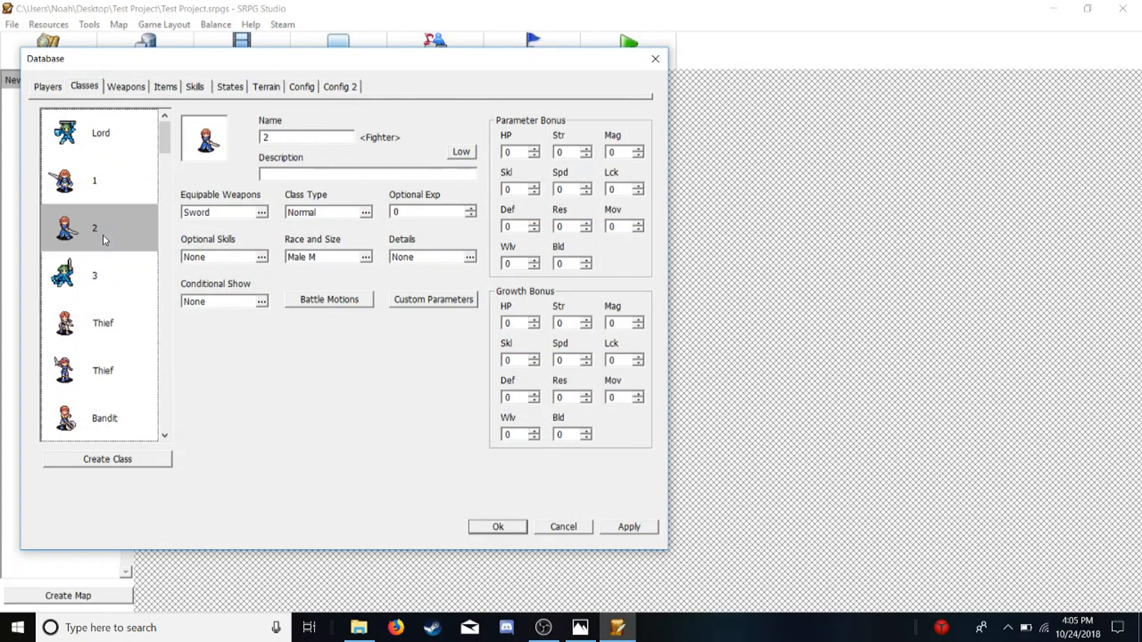
left_click(187, 153)
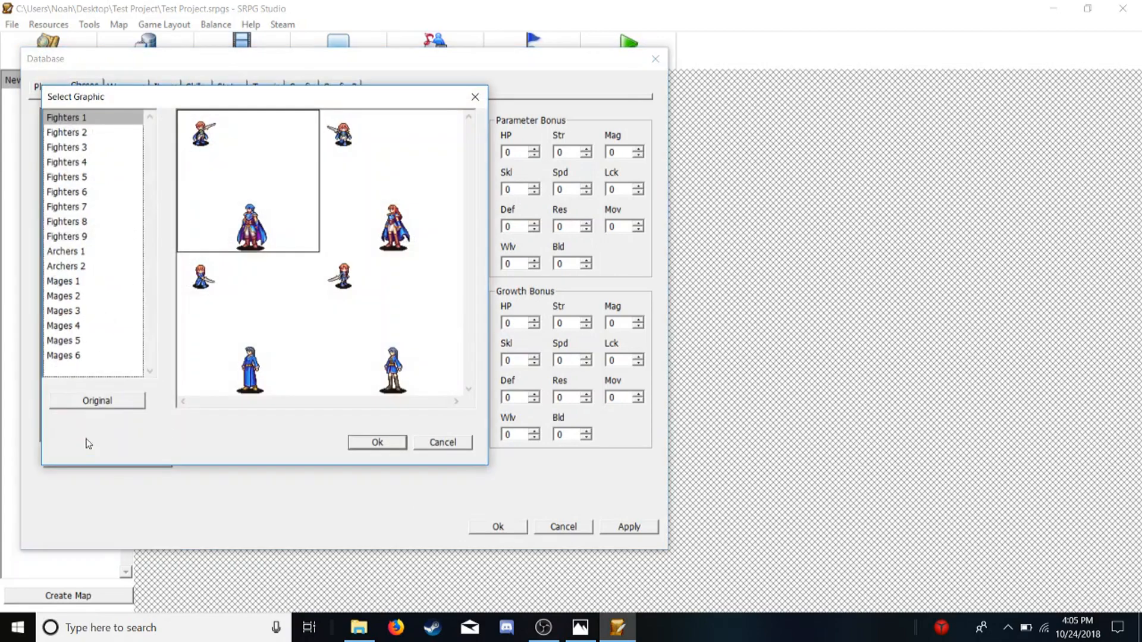
left_click(97, 400)
left_click(103, 199)
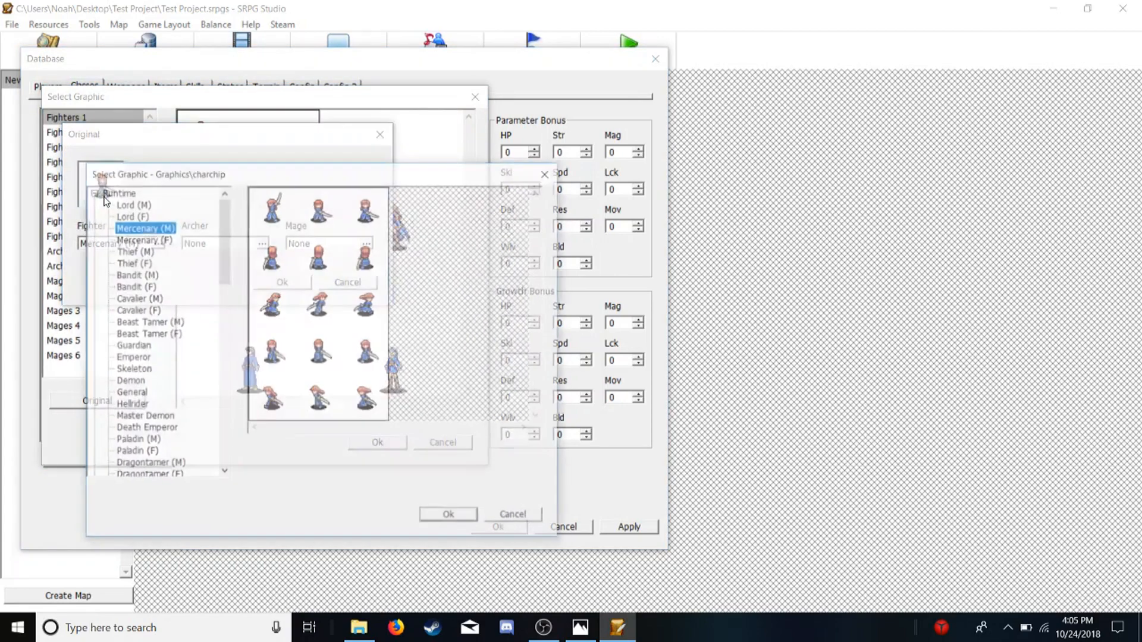
left_click_drag(224, 262, 233, 452)
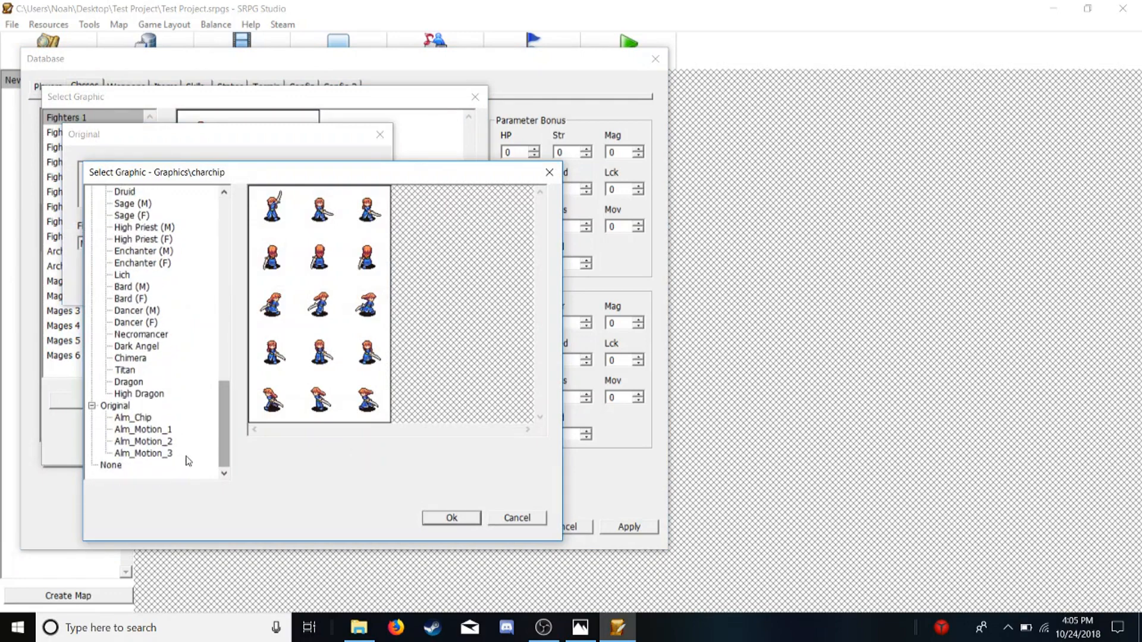
left_click(152, 441)
left_click(437, 518)
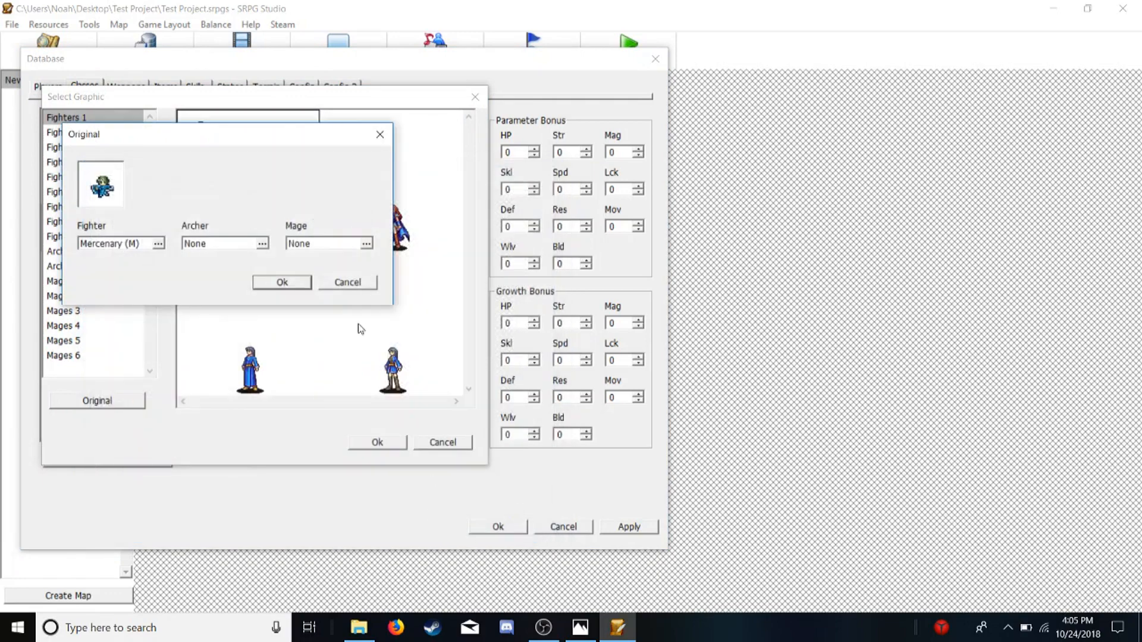
left_click(297, 283)
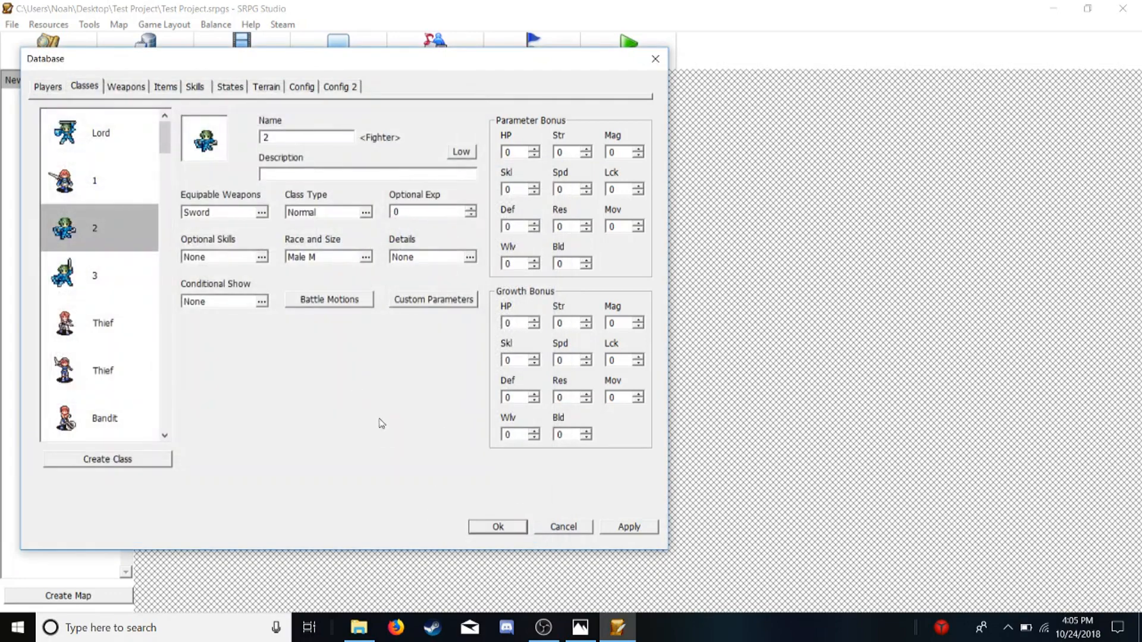
- Set class 1's graphic to the original charchip Alm_Motion_1
left_click(110, 201)
left_click(184, 140)
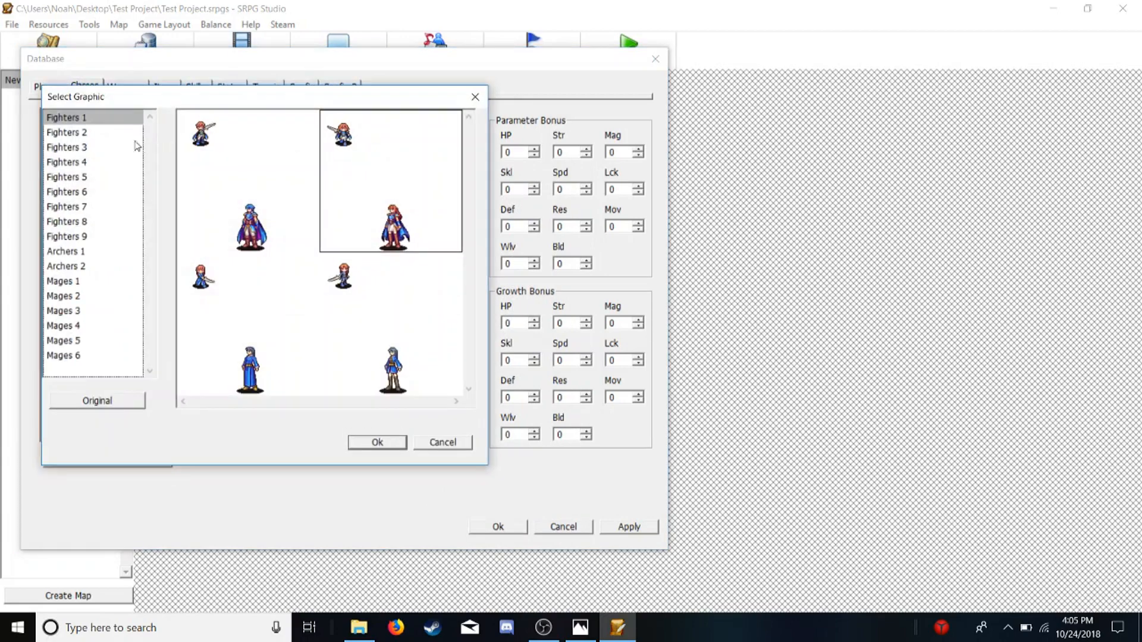
left_click(98, 401)
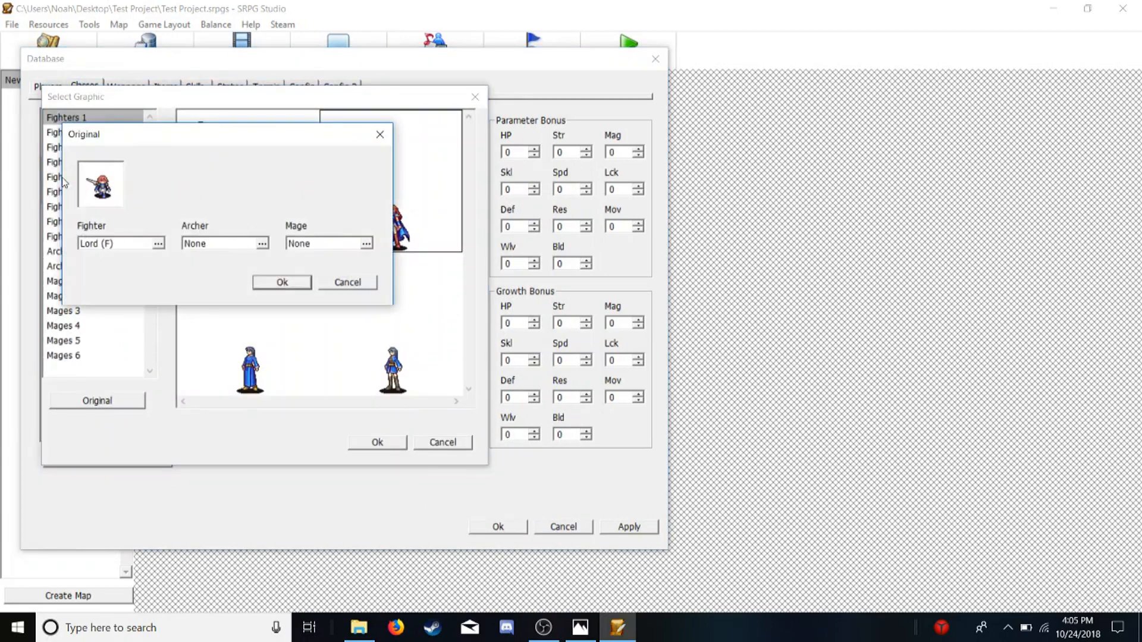
left_click(86, 191)
left_click_drag(223, 209, 231, 484)
left_click(162, 429)
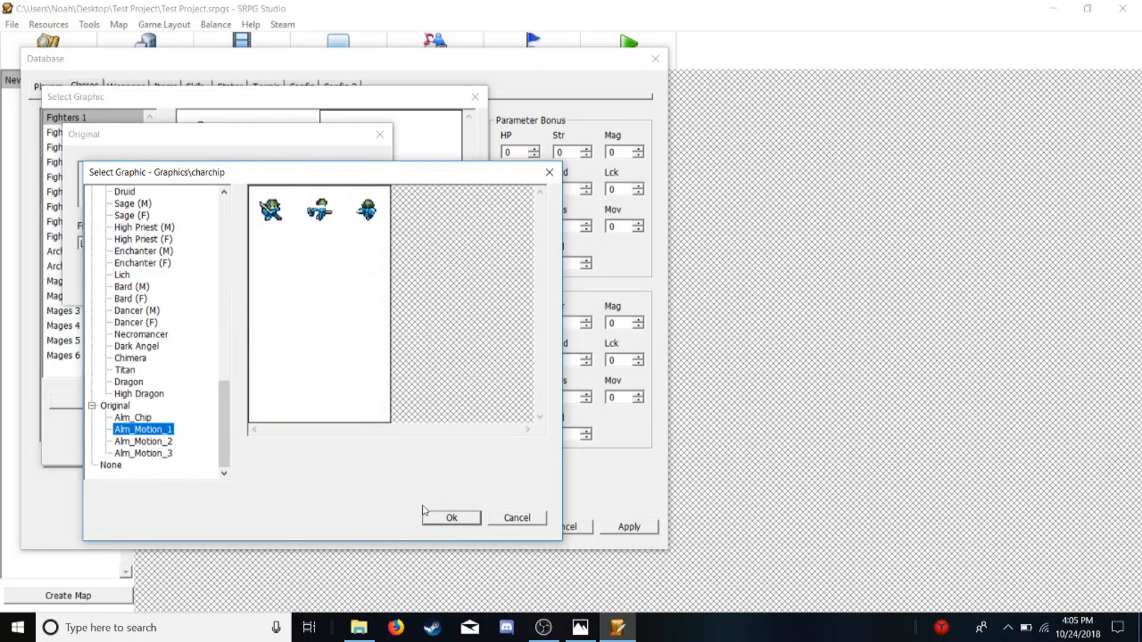
left_click(451, 517)
left_click(277, 281)
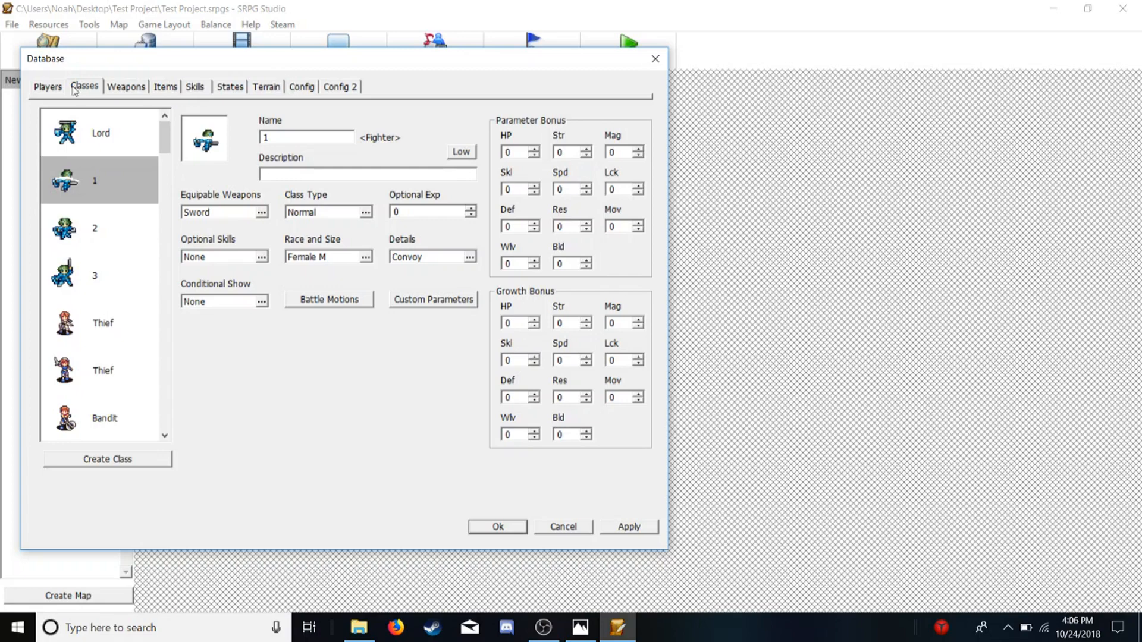
- Rename the player unit in the database as Alm, leaving its face graphic as it is
left_click(45, 86)
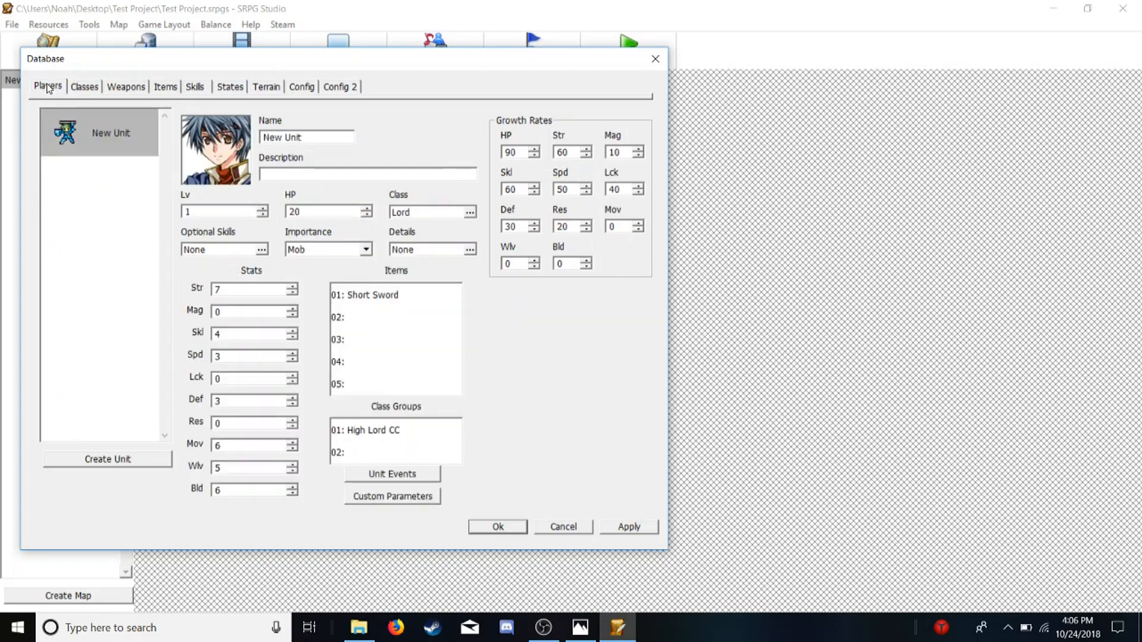
double_click(200, 137)
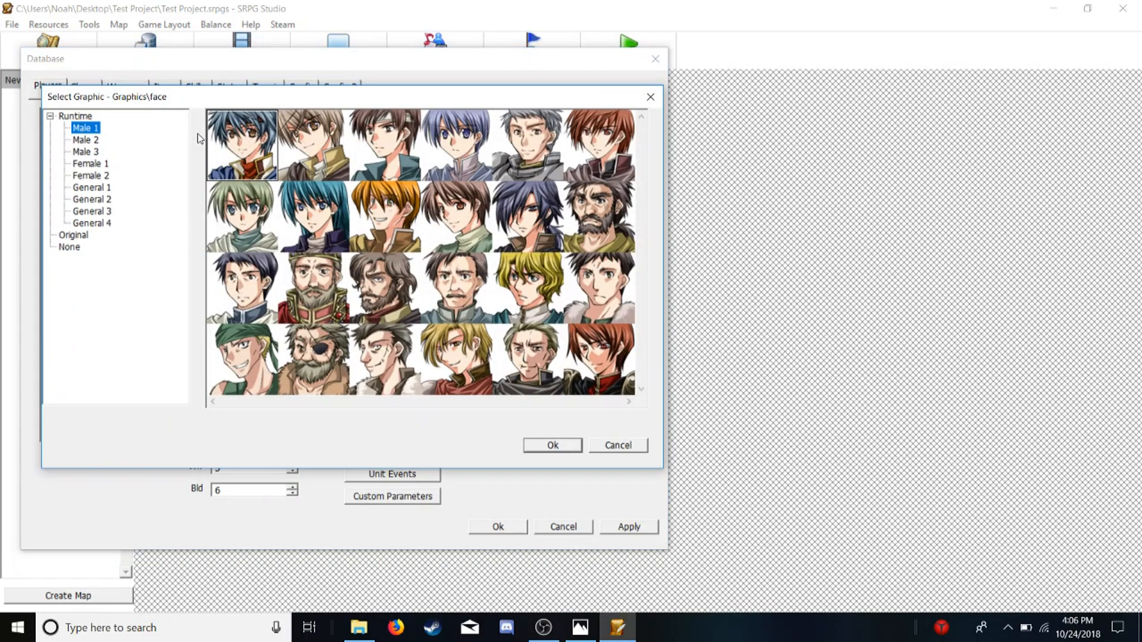
left_click(650, 96)
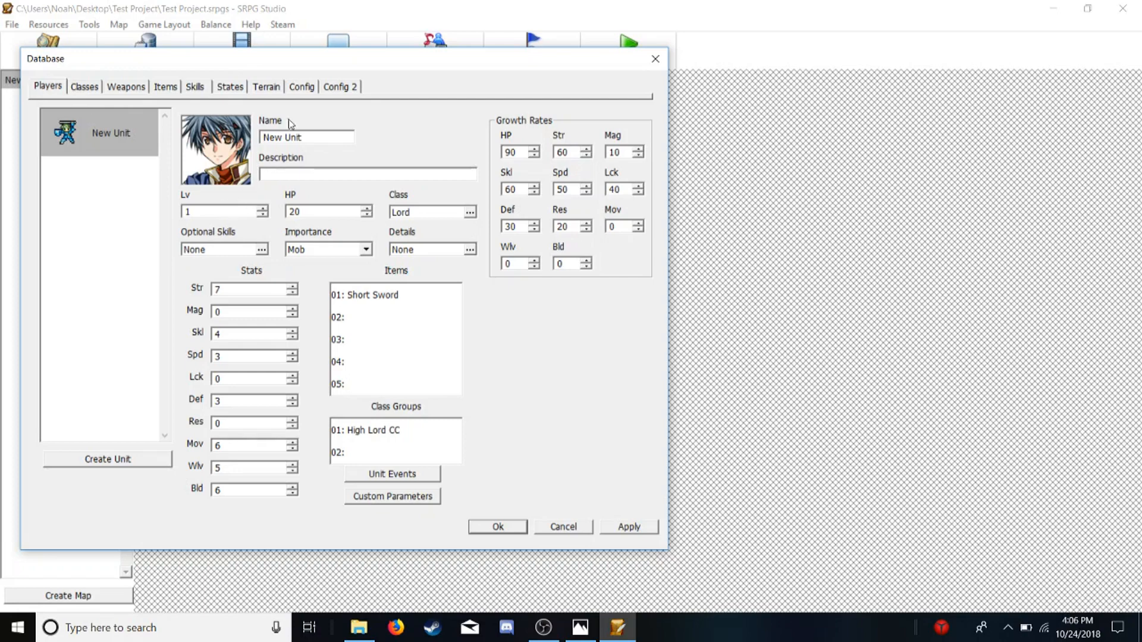
key("BackSpace")
key("BackSpace")
key("BackSpace")
key("BackSpace")
key("BackSpace")
key("BackSpace")
key("BackSpace")
type("Alm")
- Replace the Skeleton entry in the database's Transformation settings with three new transforms
left_click(77, 85)
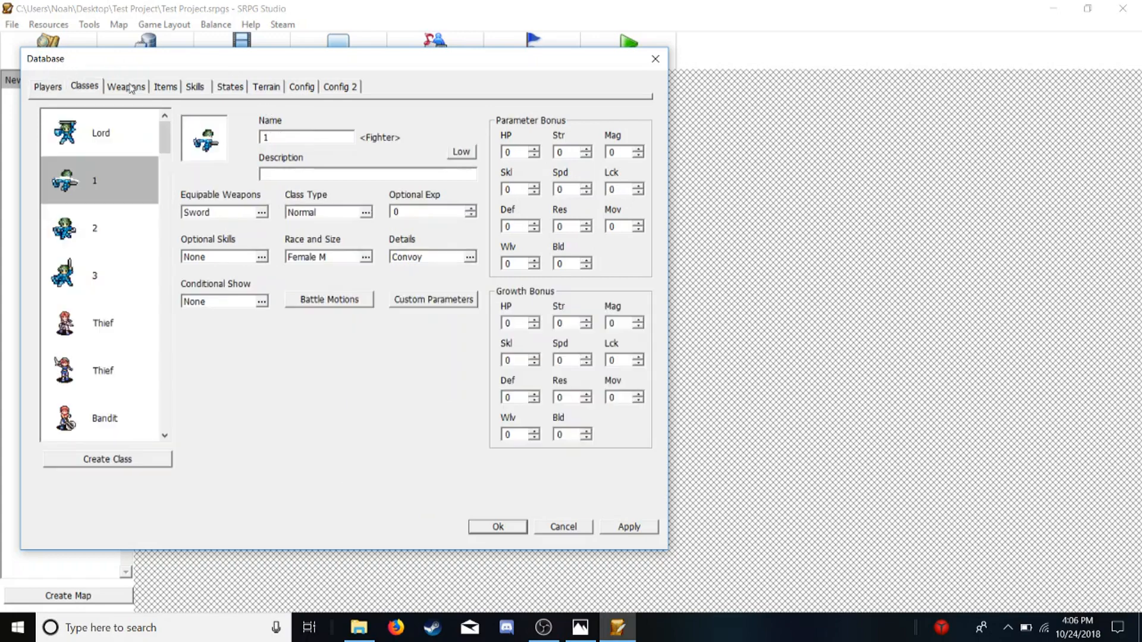
left_click(132, 88)
left_click(300, 87)
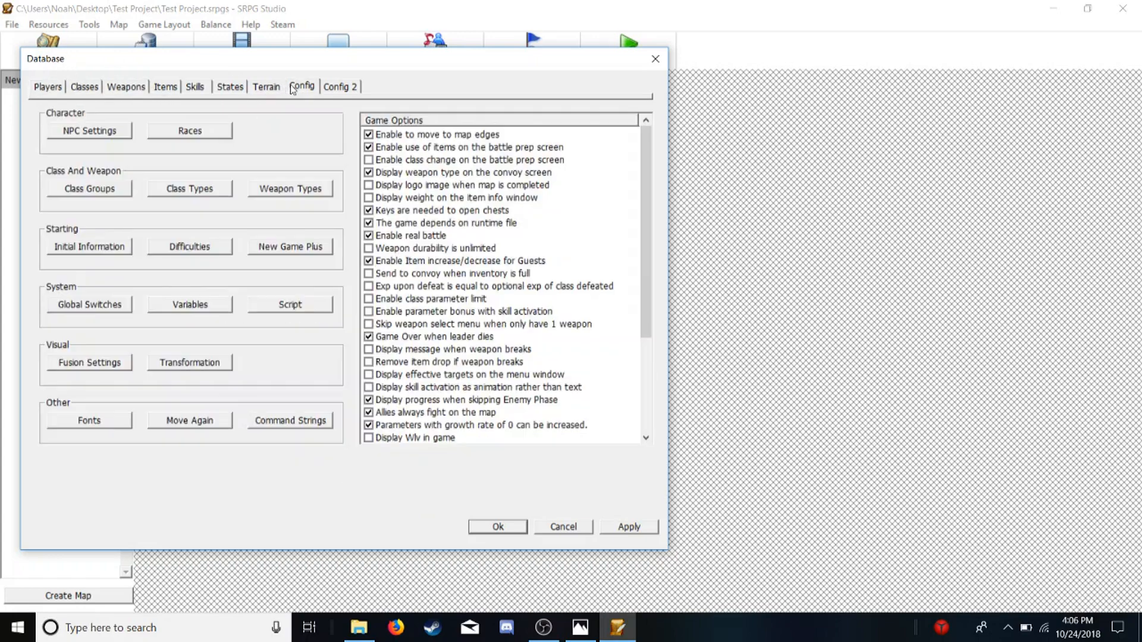
left_click(201, 365)
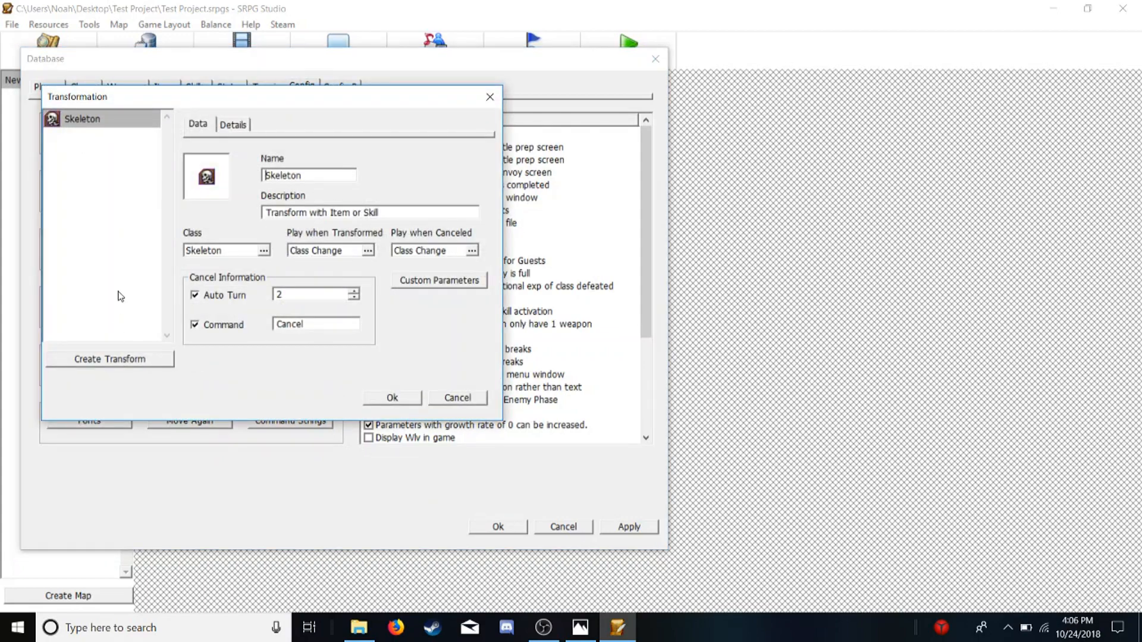
left_click(111, 360)
left_click(92, 124)
key("Delete")
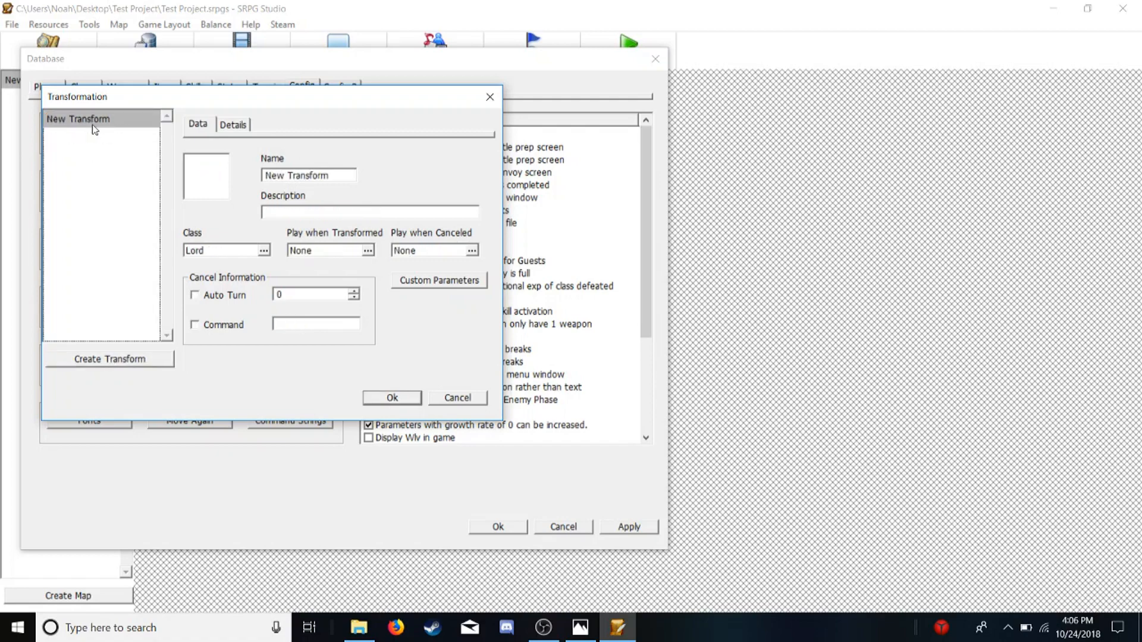
left_click(110, 359)
left_click(110, 360)
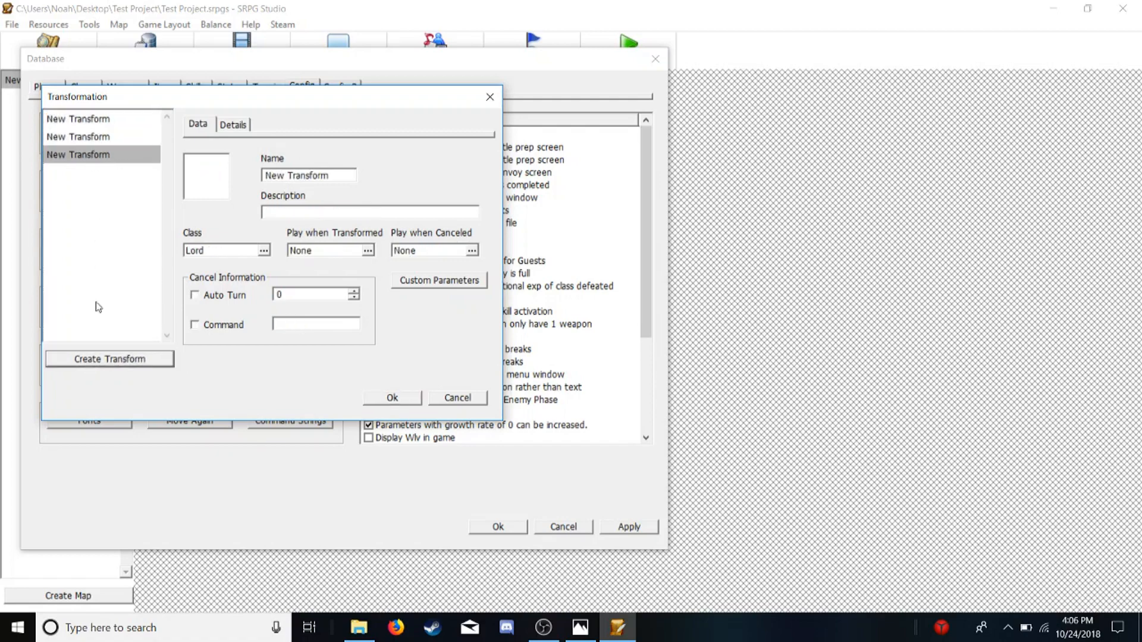
- Rename the first new transform as 1
left_click(113, 115)
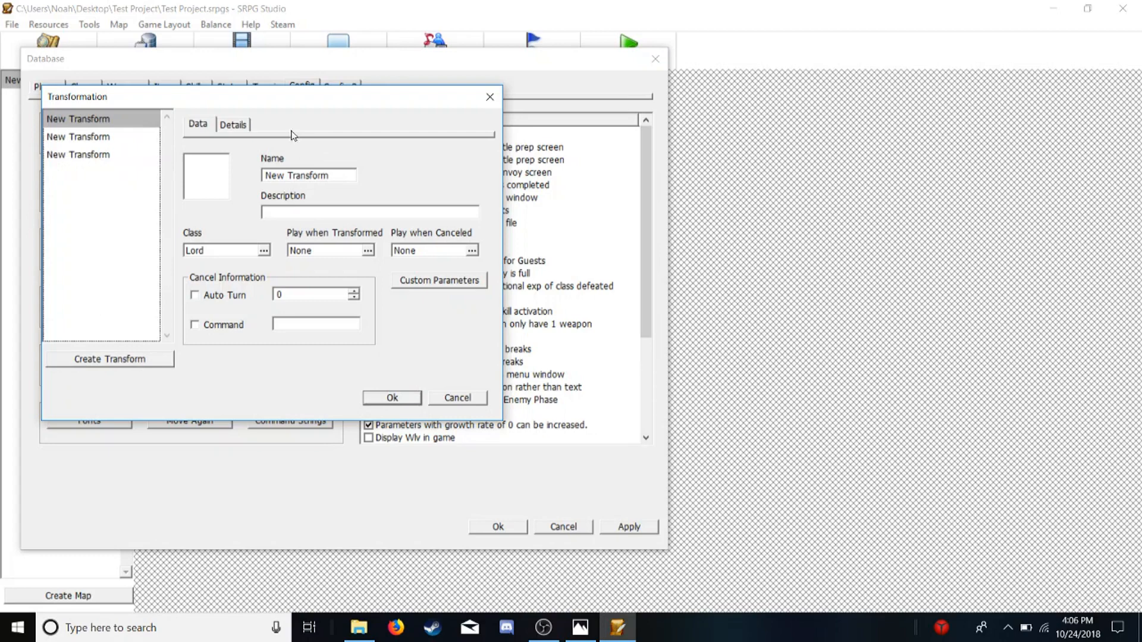
left_click(330, 174)
key("BackSpace")
key("BackSpace")
key("BackSpace")
key("BackSpace")
key("BackSpace")
key("BackSpace")
key("BackSpace")
key("BackSpace")
key("BackSpace")
key("BackSpace")
key("BackSpace")
key("BackSpace")
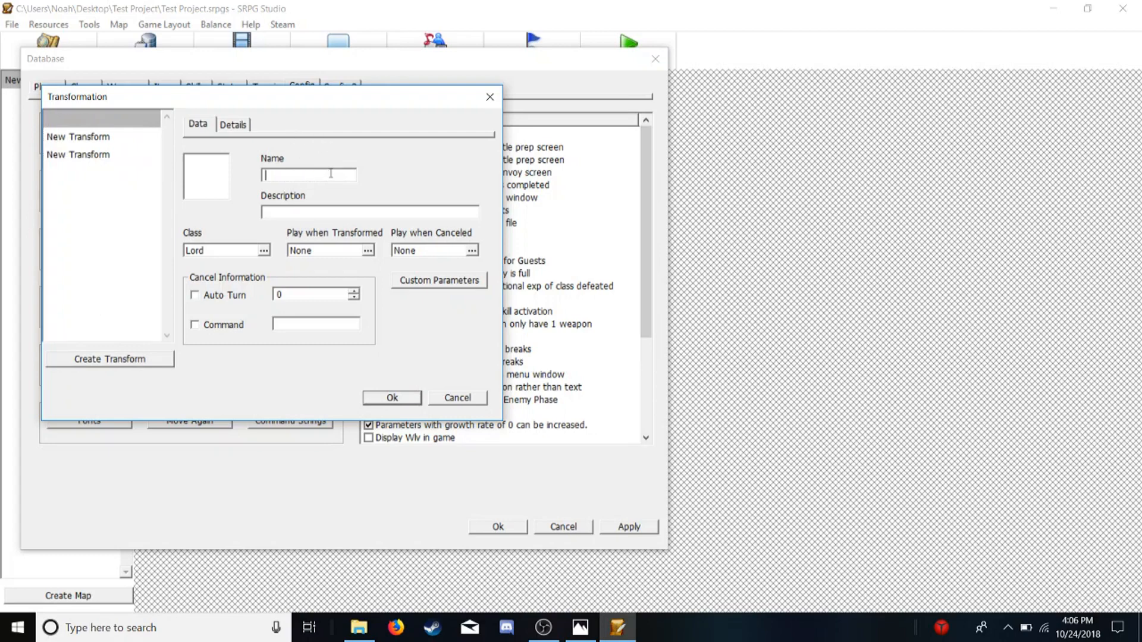
- Rename the second new transform as 2
left_click(157, 137)
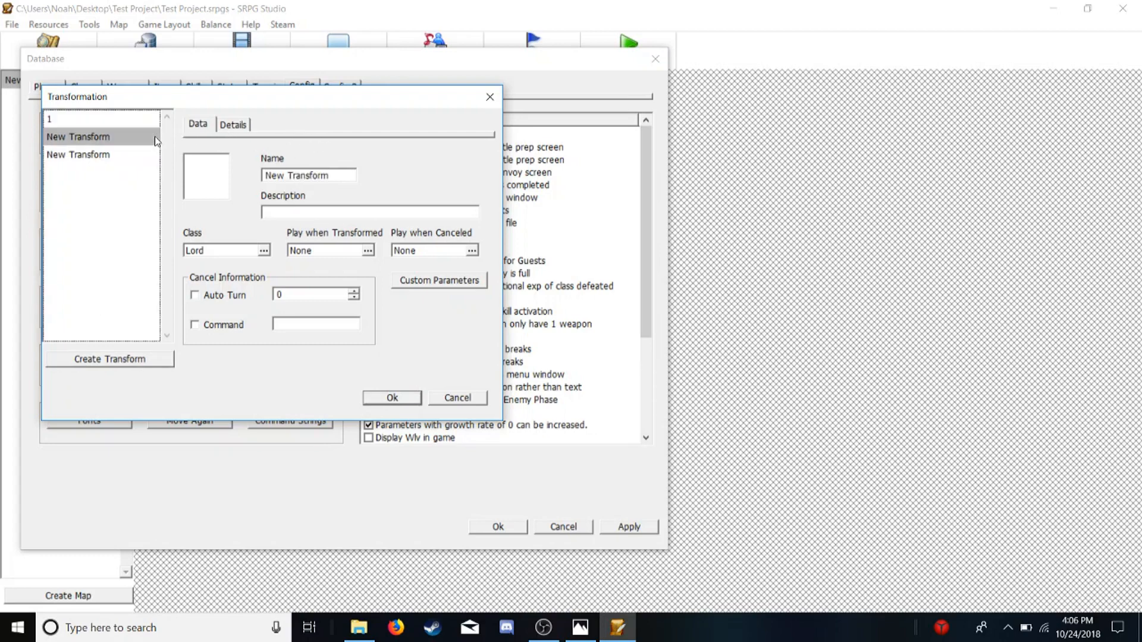
left_click(338, 174)
key("BackSpace")
key("BackSpace")
key("BackSpace")
key("BackSpace")
key("BackSpace")
key("BackSpace")
key("BackSpace")
key("BackSpace")
key("BackSpace")
key("BackSpace")
key("BackSpace")
key("BackSpace")
key("BackSpace")
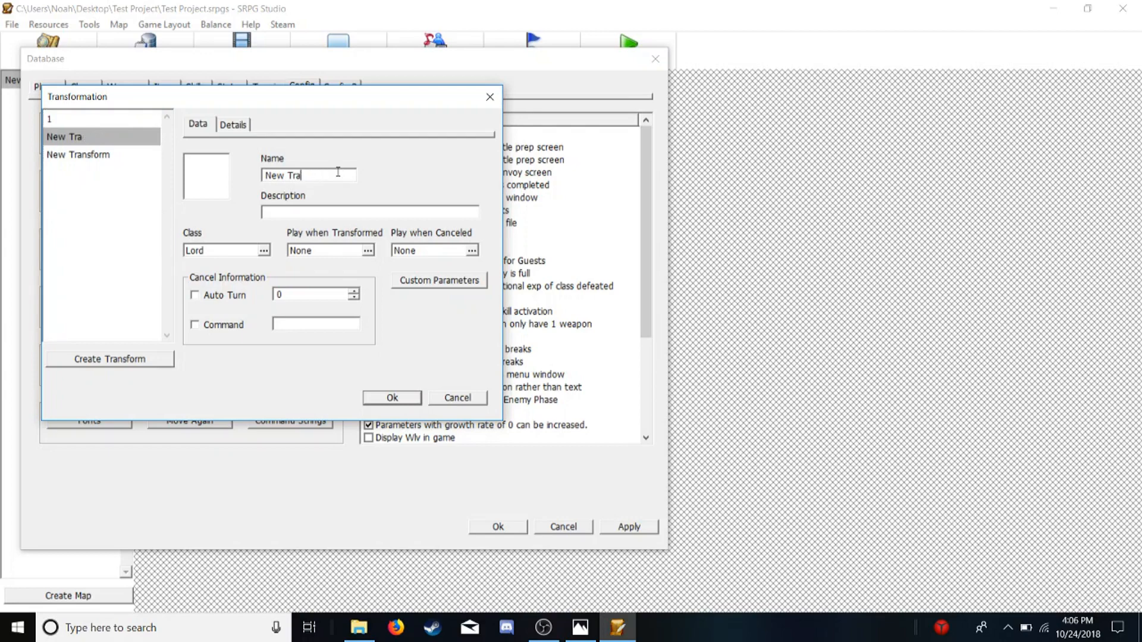
type("2")
- Rename the third new transform as 3
left_click(144, 155)
left_click(348, 175)
key("BackSpace")
key("BackSpace")
key("BackSpace")
key("BackSpace")
key("BackSpace")
key("BackSpace")
key("BackSpace")
key("BackSpace")
key("BackSpace")
key("BackSpace")
key("BackSpace")
key("BackSpace")
key("BackSpace")
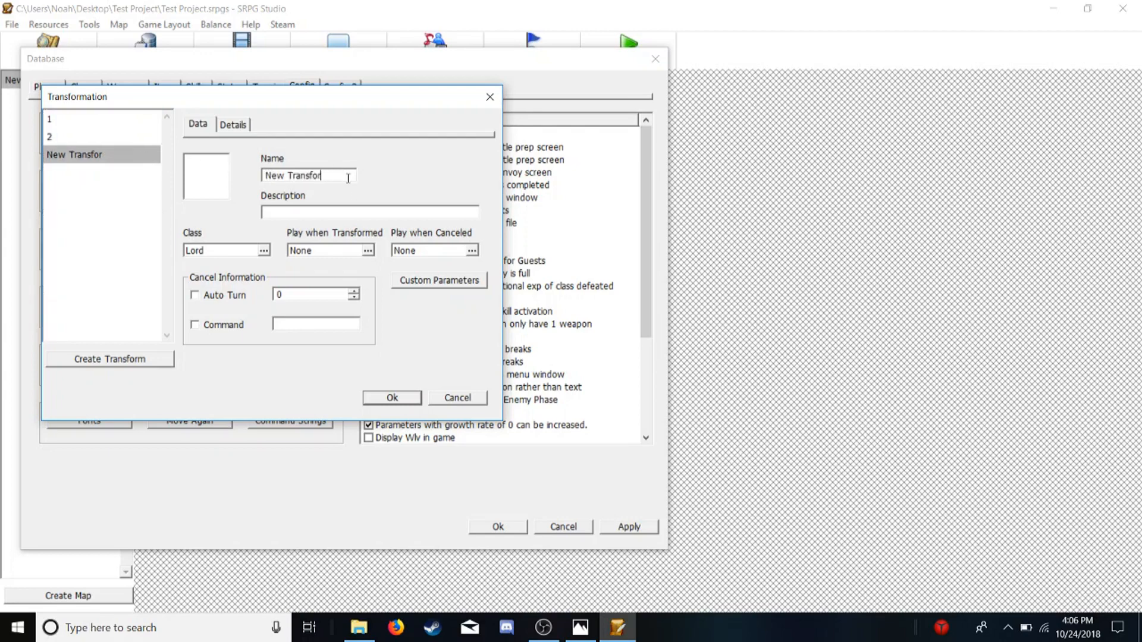
type("3")
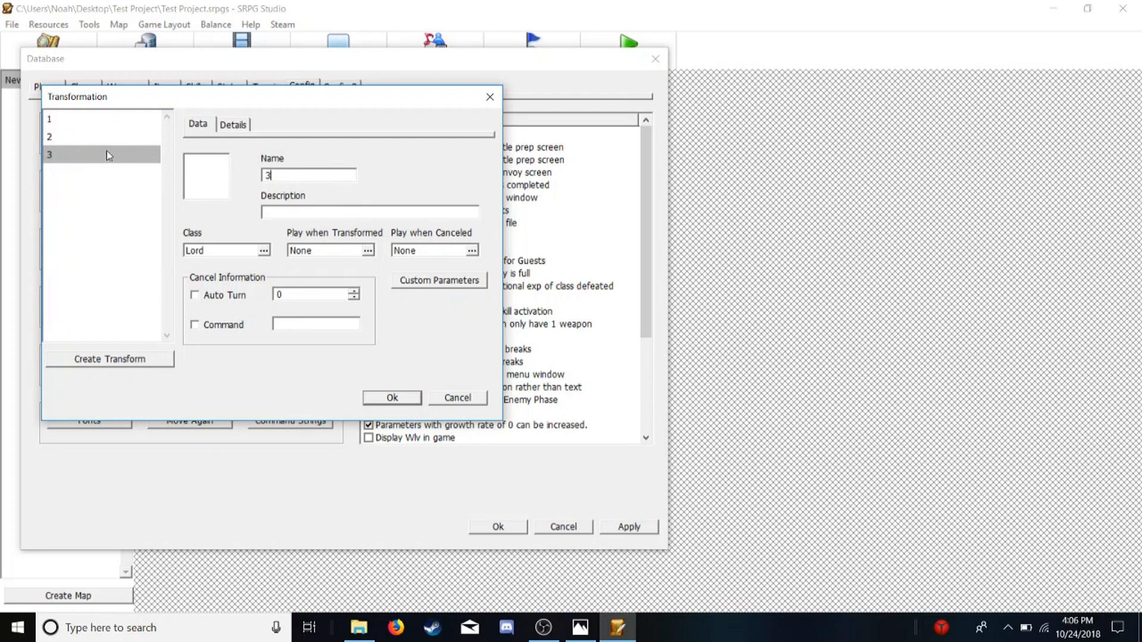
- Set the class of transform 1 to the fighter class 1, without assigning an icon
left_click(108, 121)
double_click(225, 172)
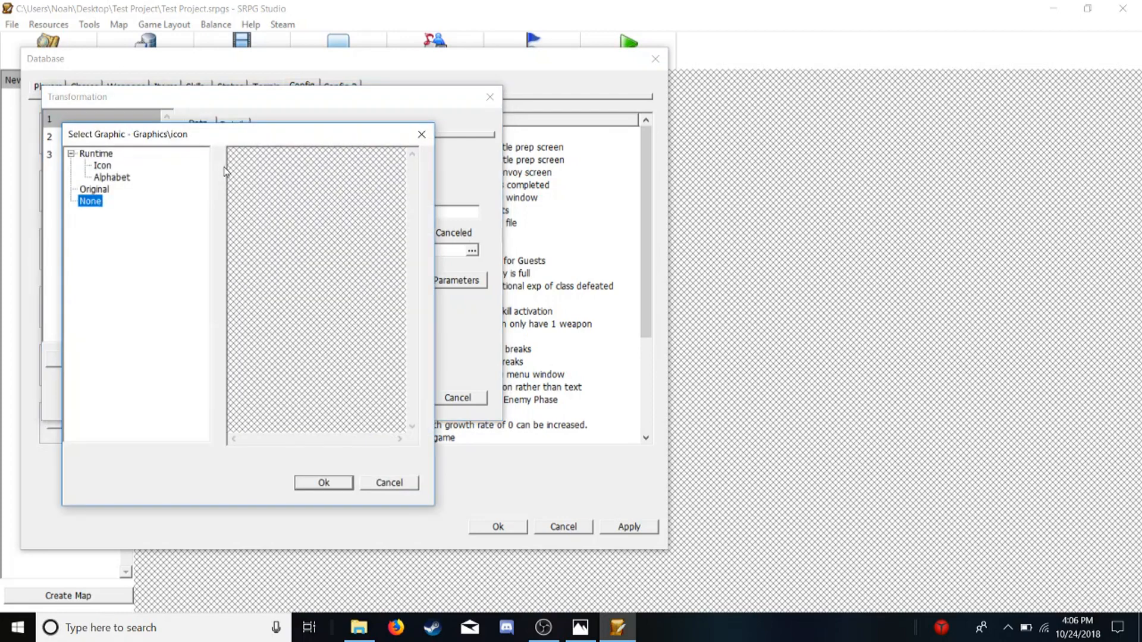
left_click(422, 134)
left_click(263, 250)
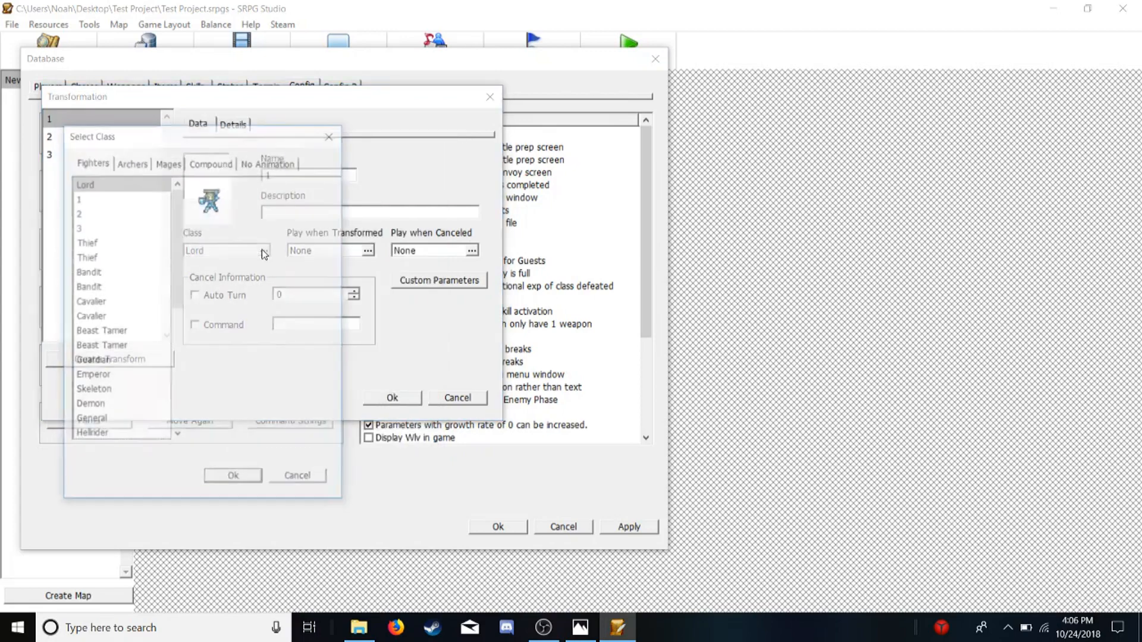
left_click(102, 199)
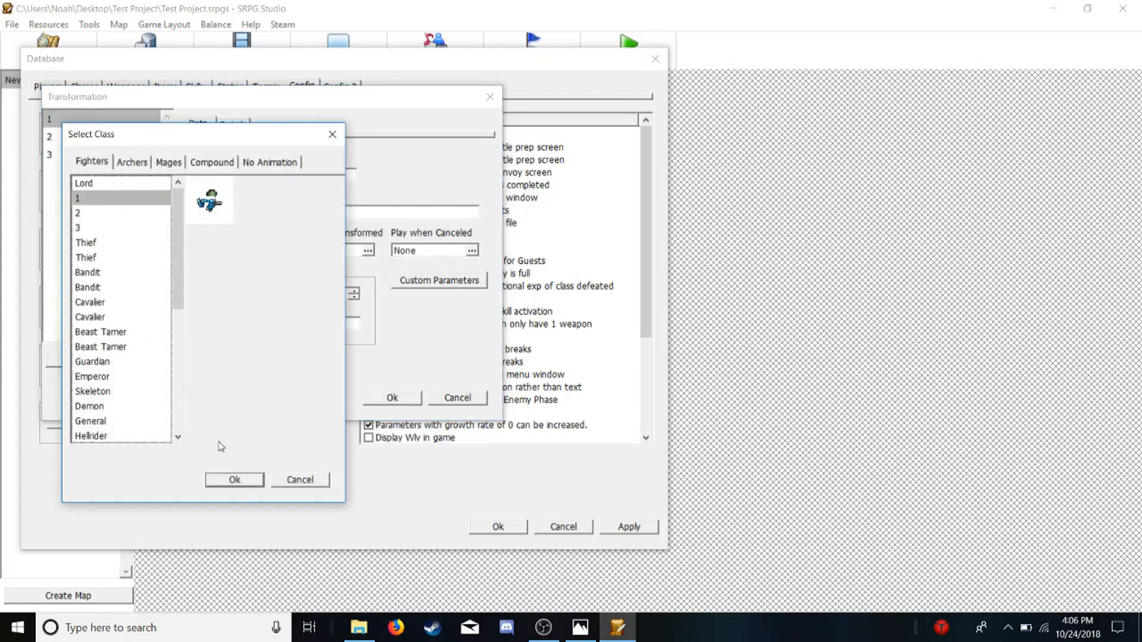
left_click(229, 480)
- Set the class of transform 2 to the fighter class 2
left_click(107, 138)
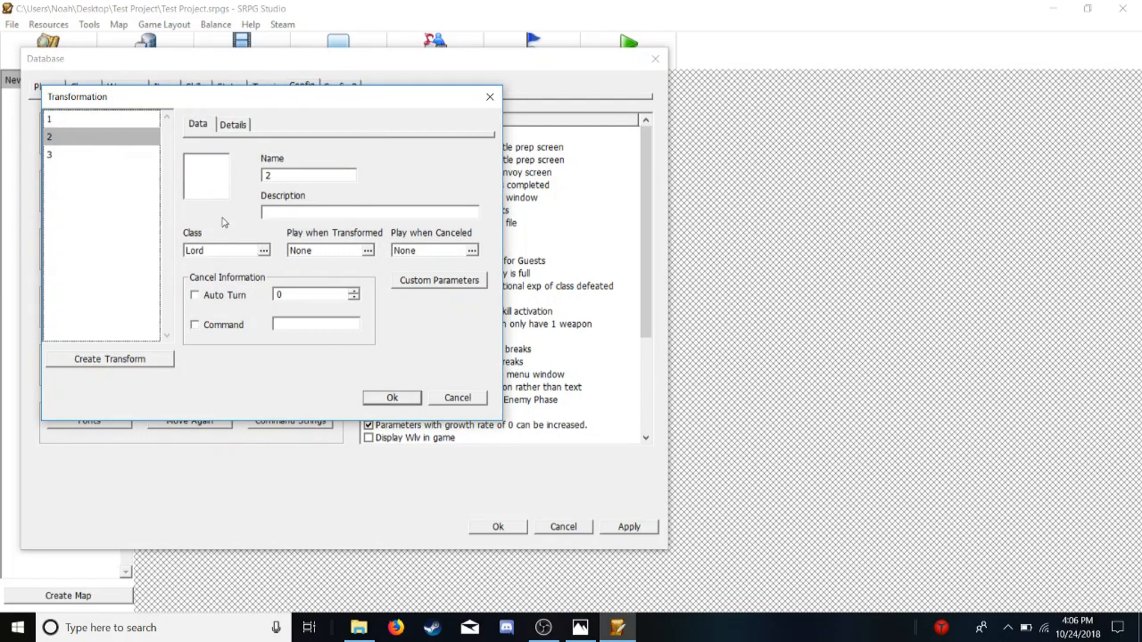
left_click(263, 251)
left_click(93, 213)
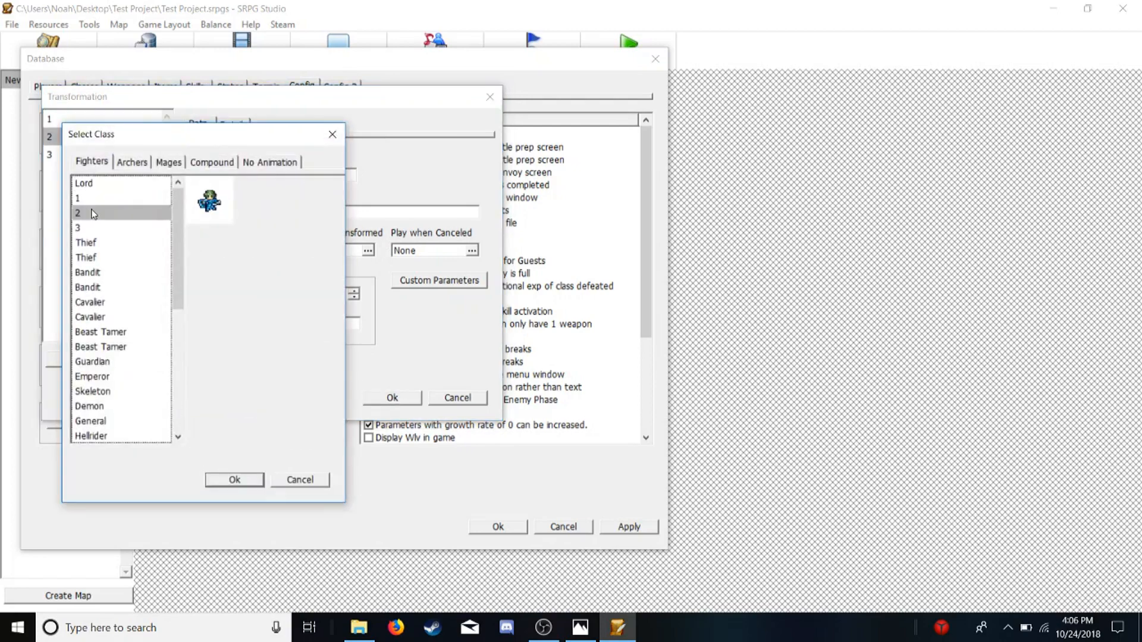
left_click(248, 479)
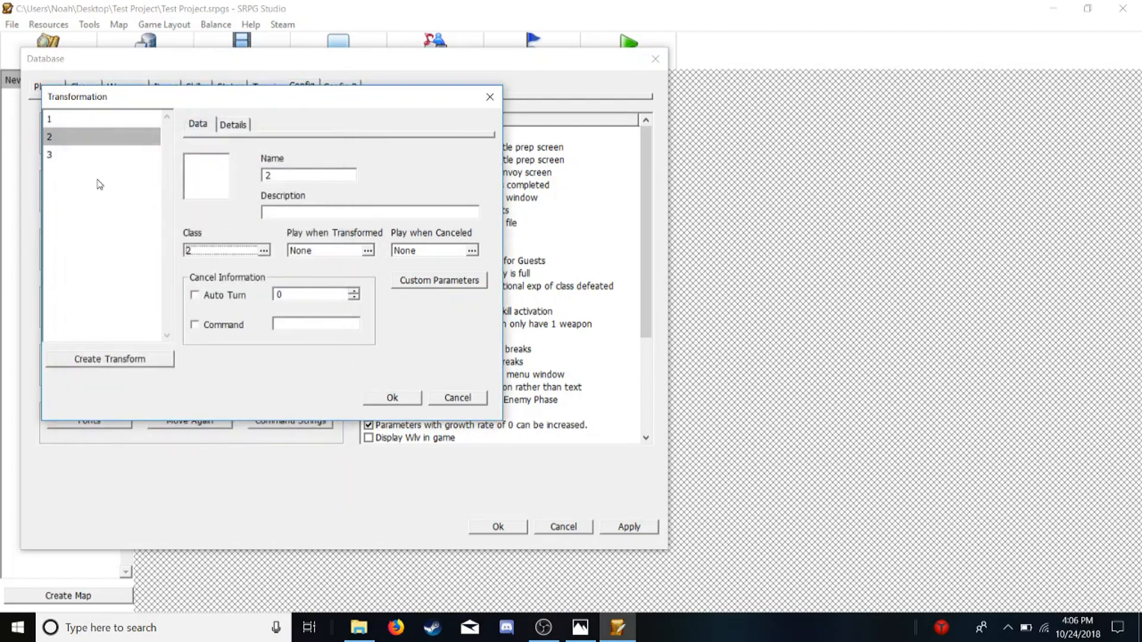
- Set the class of transform 3 to the fighter class 3
left_click(87, 156)
left_click(262, 251)
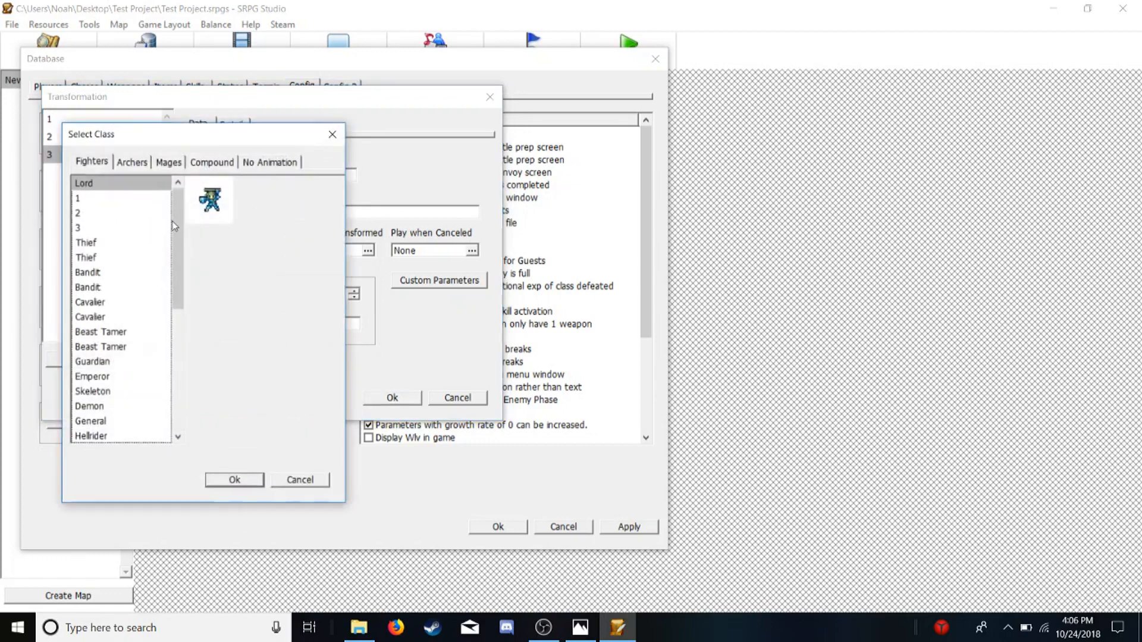
left_click(97, 229)
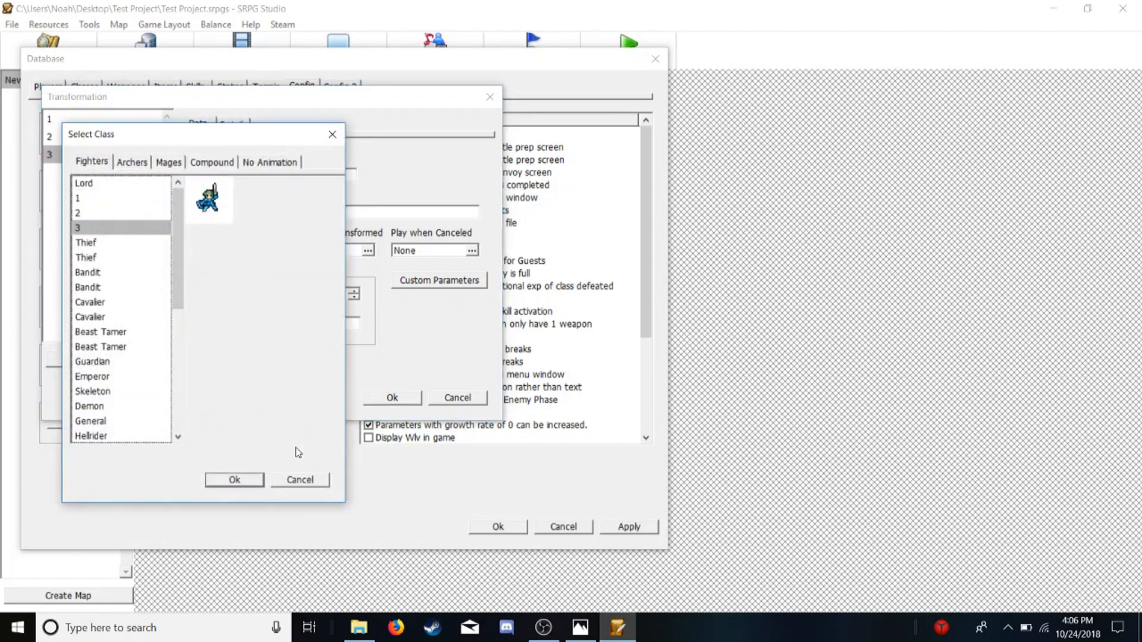
left_click(249, 480)
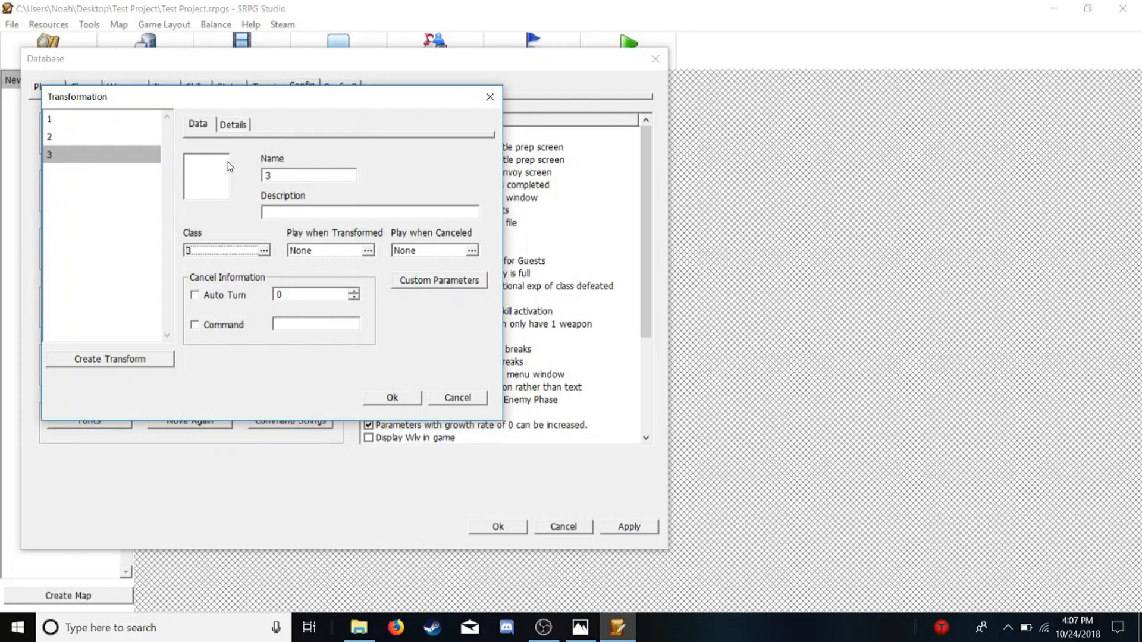
- Examine transform 3's description, class, transform and cancel animations, cancel information and custom parameters without changing them
left_click(280, 213)
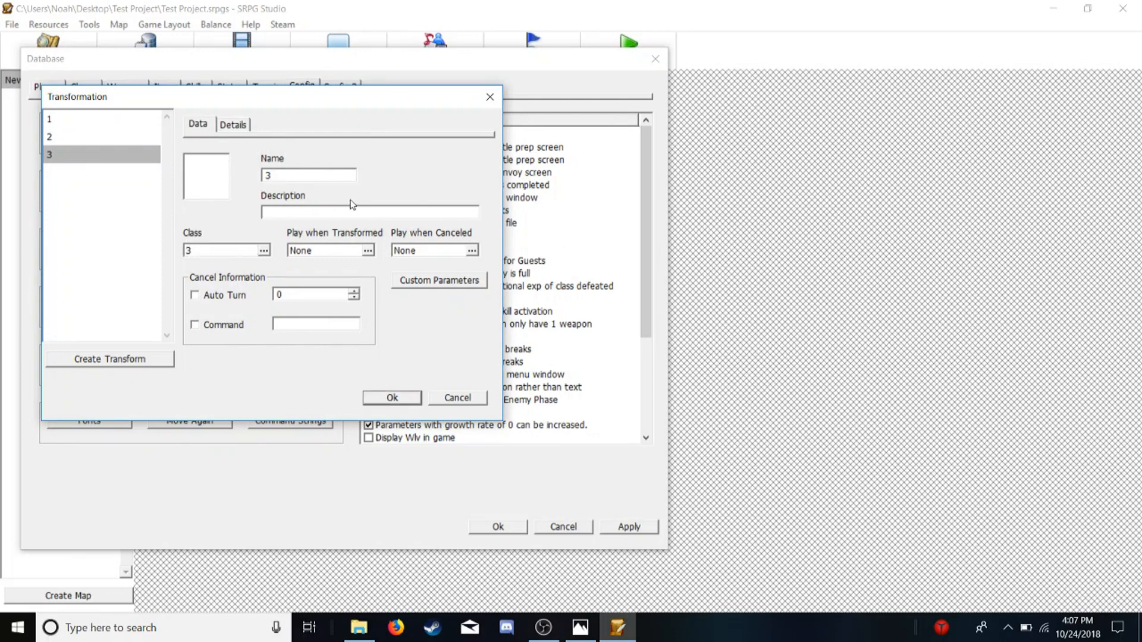
left_click(198, 250)
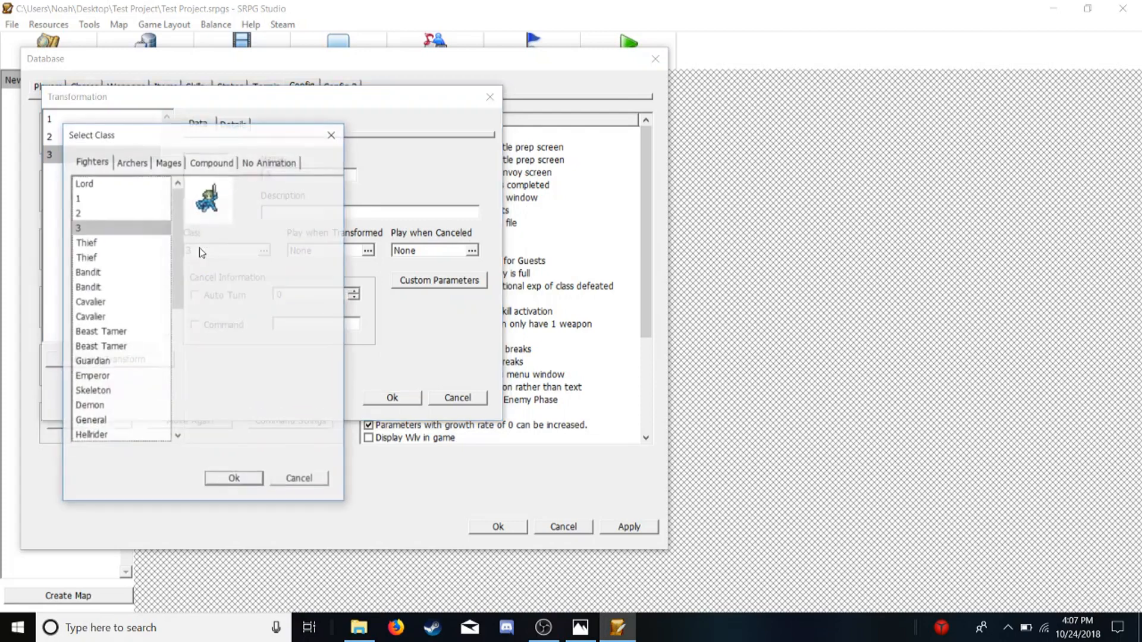
left_click(333, 135)
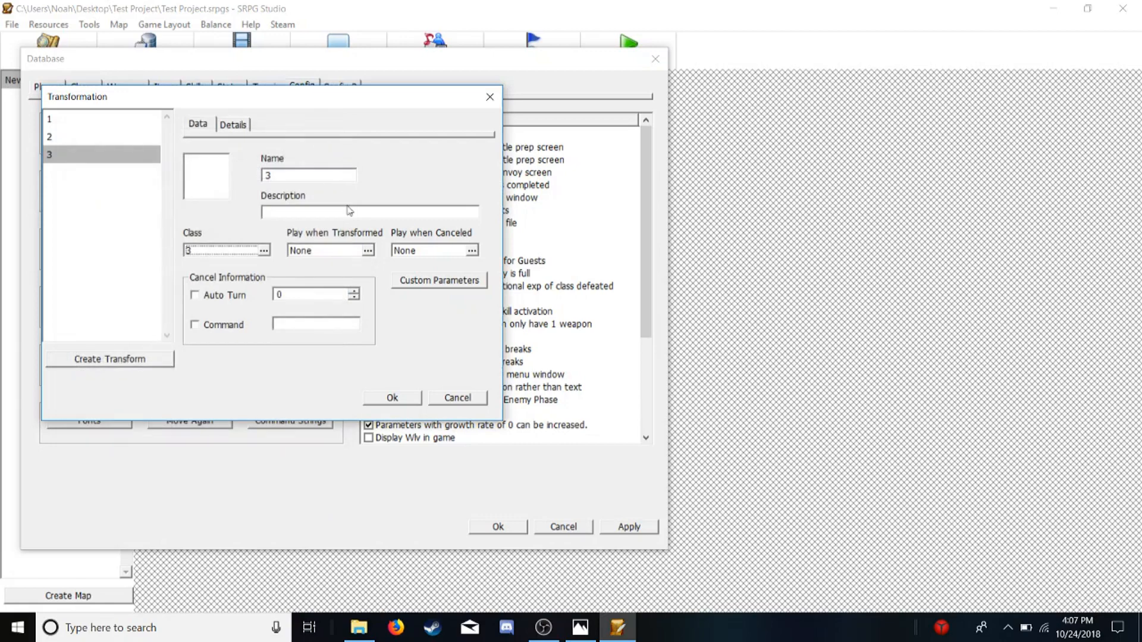
left_click(367, 251)
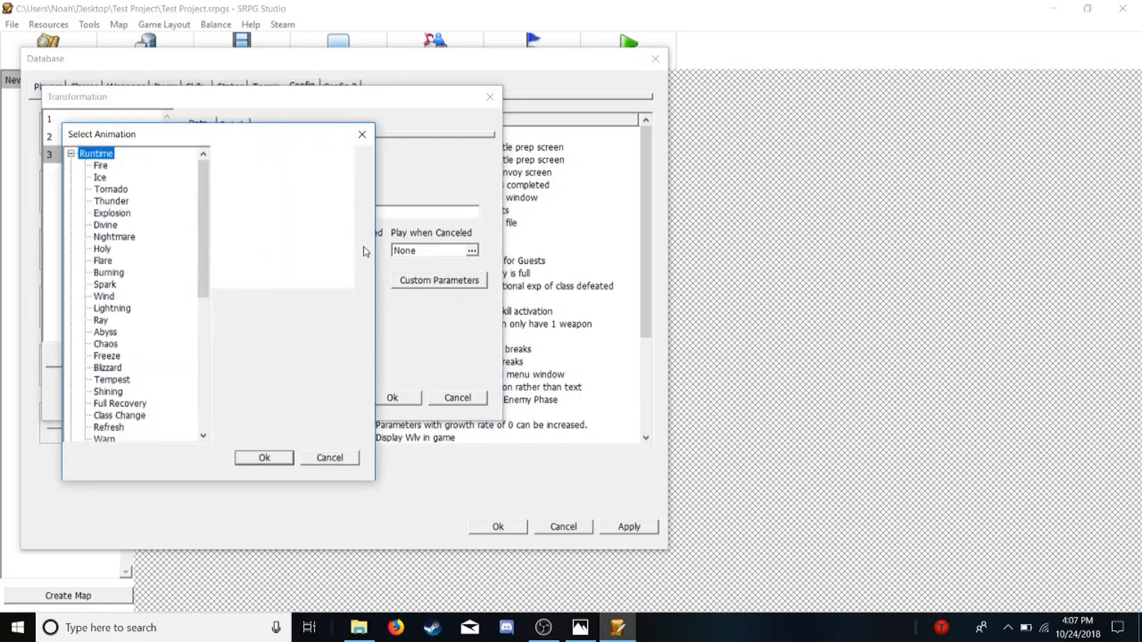
left_click(112, 213)
left_click(368, 136)
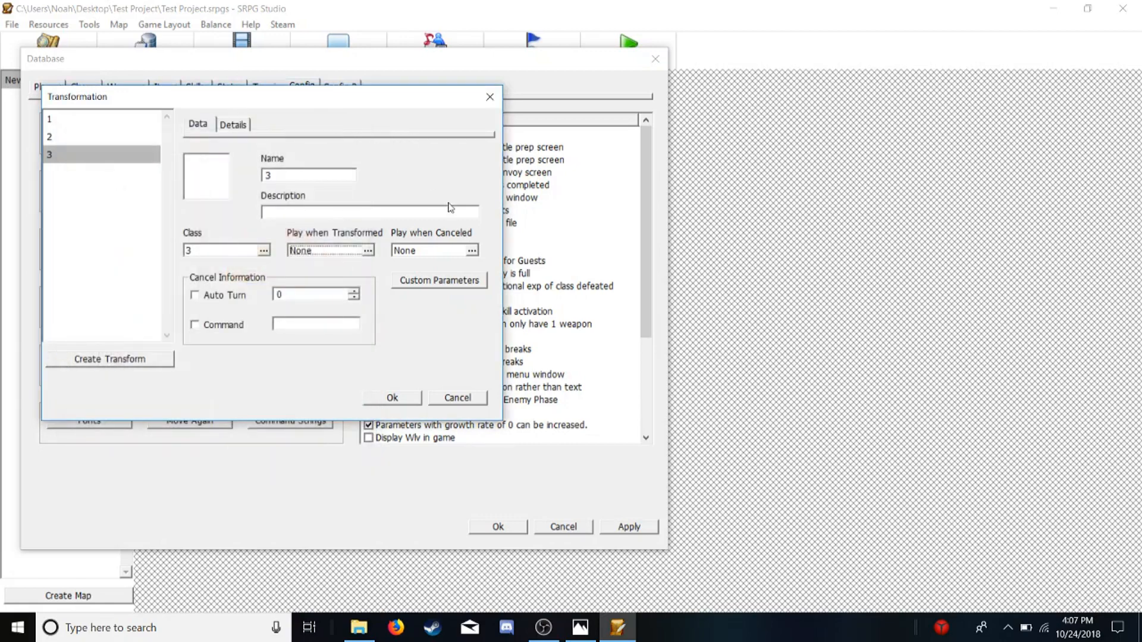
left_click(471, 250)
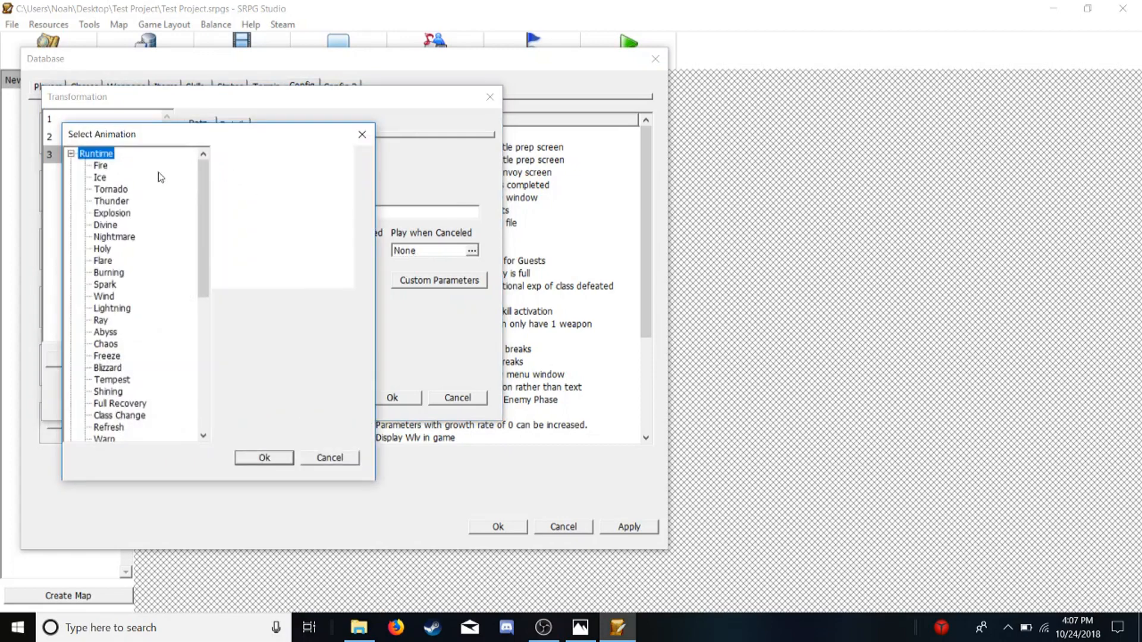
left_click(358, 137)
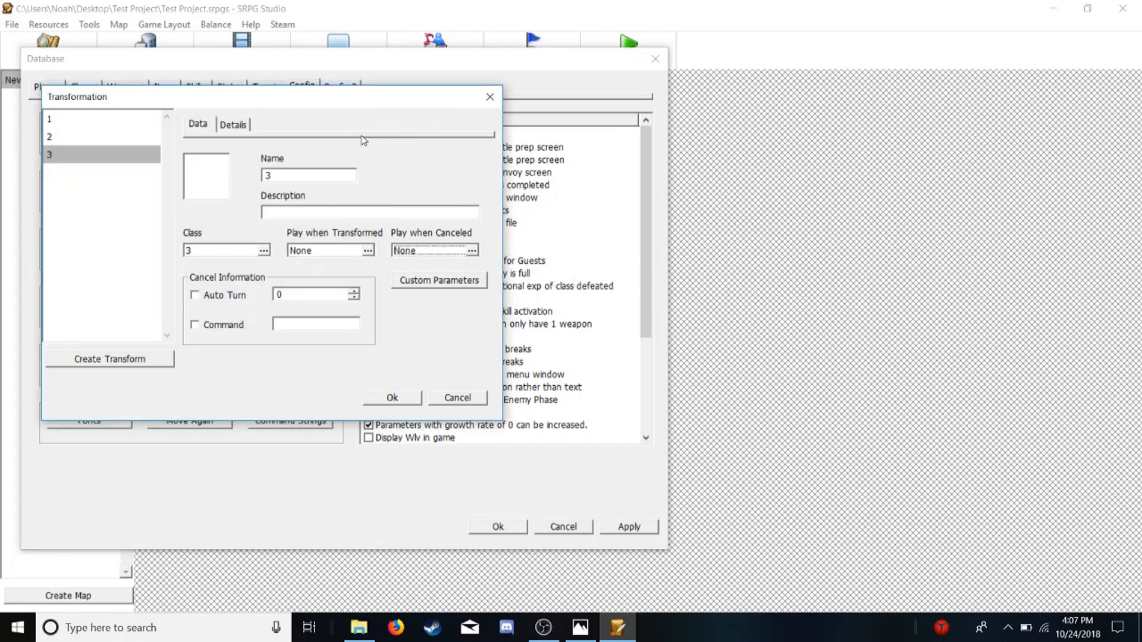
left_click(194, 296)
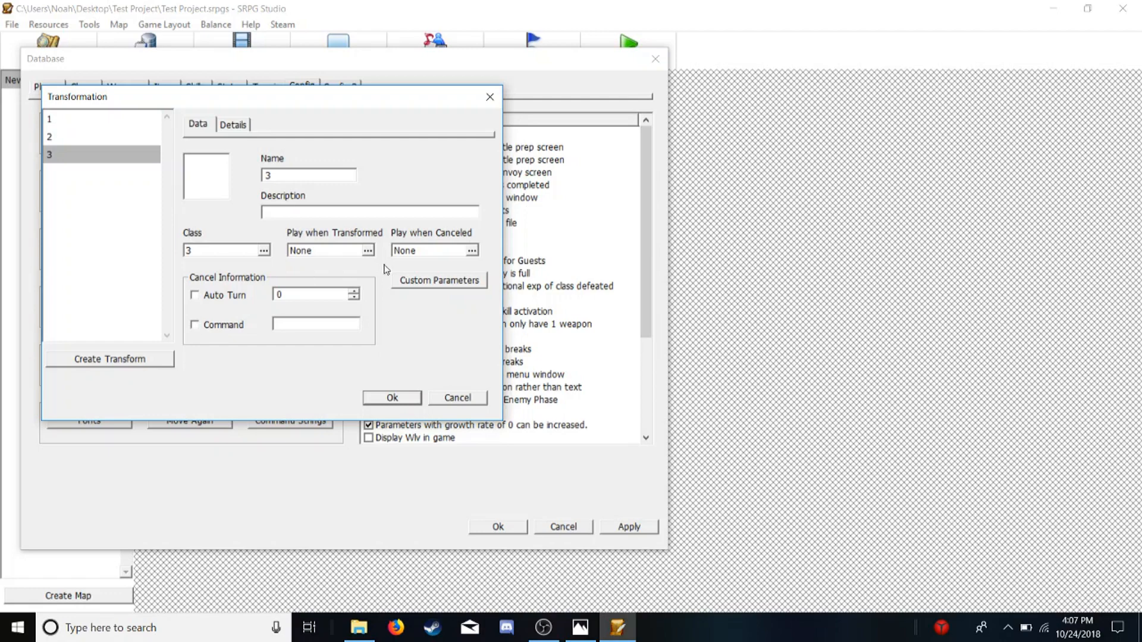
left_click(413, 280)
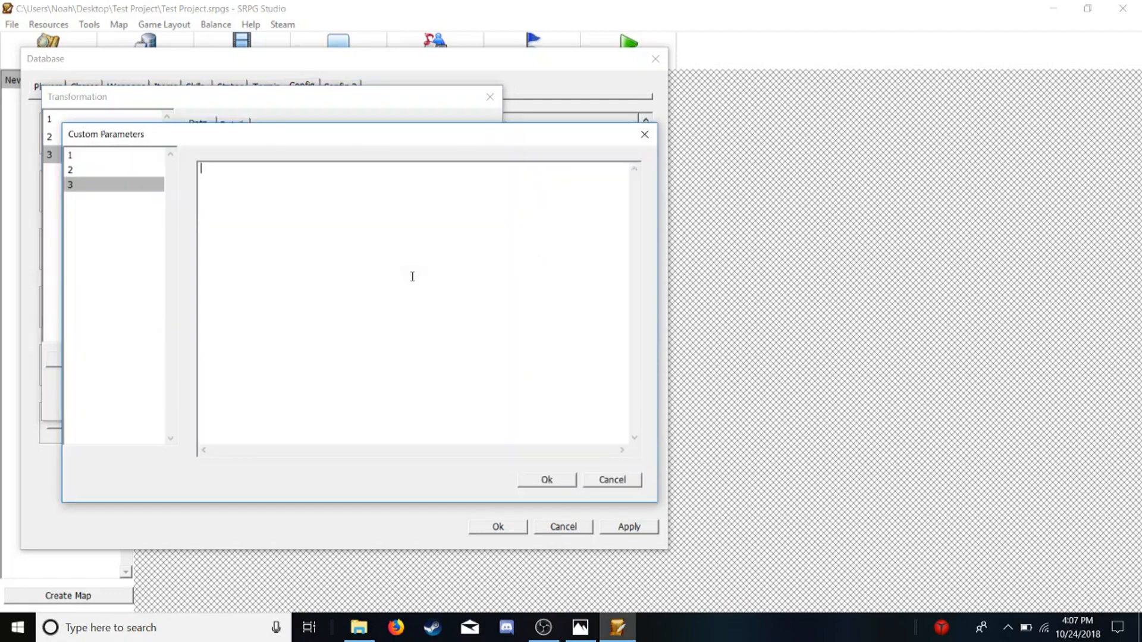
left_click(644, 134)
- Examine transform 3's required stats, required data and item conversion details without changing them
left_click(235, 125)
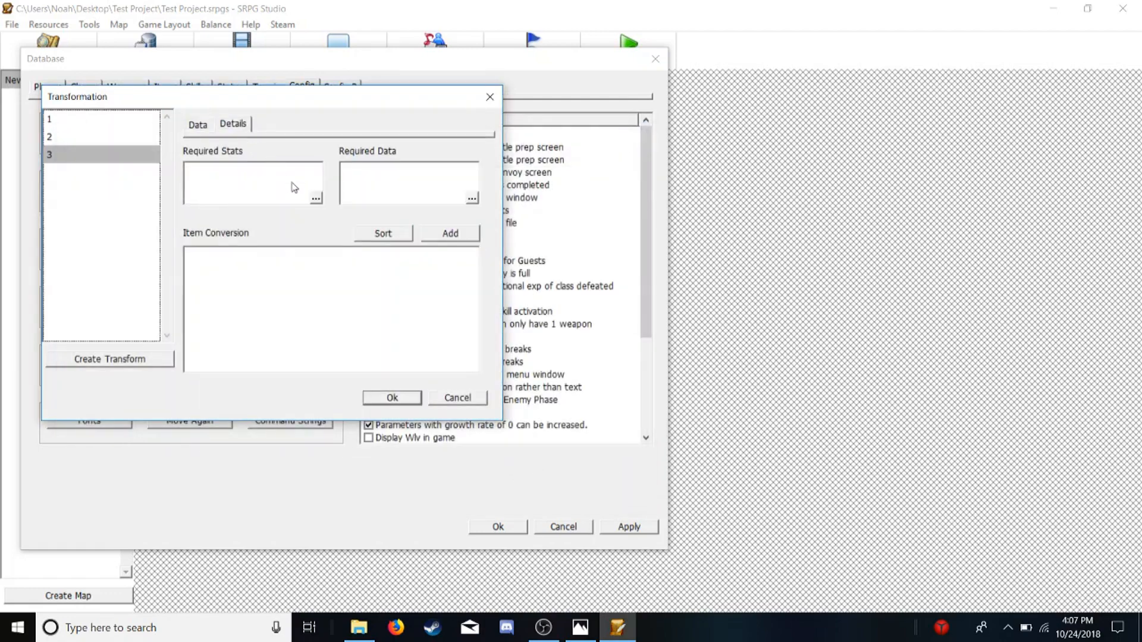
left_click(316, 198)
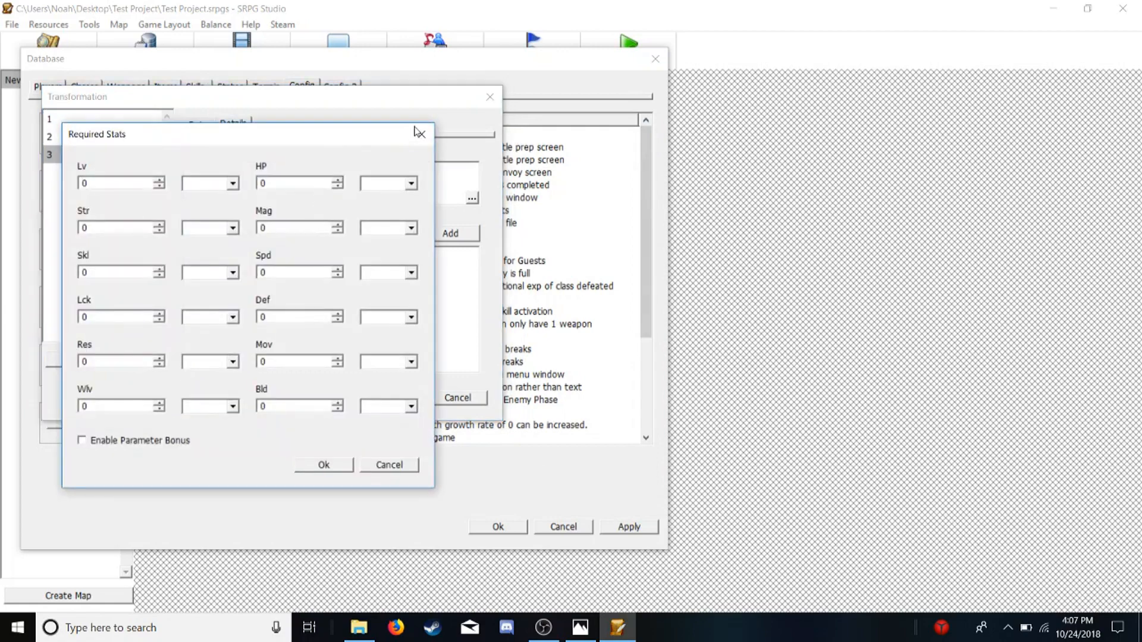
left_click(425, 133)
left_click(472, 199)
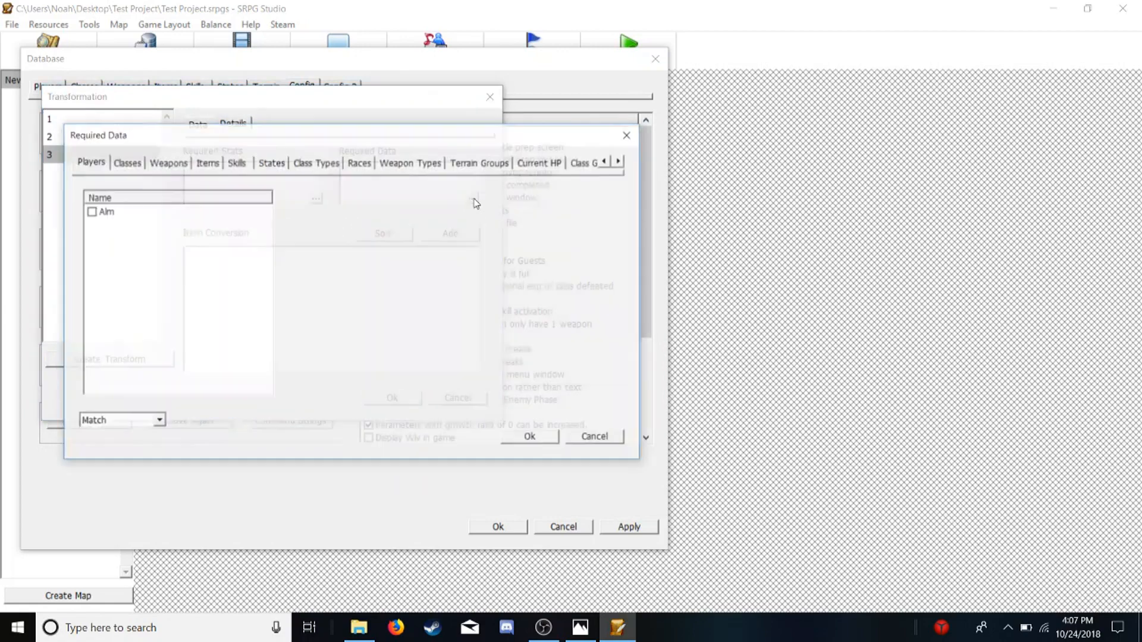
left_click(629, 137)
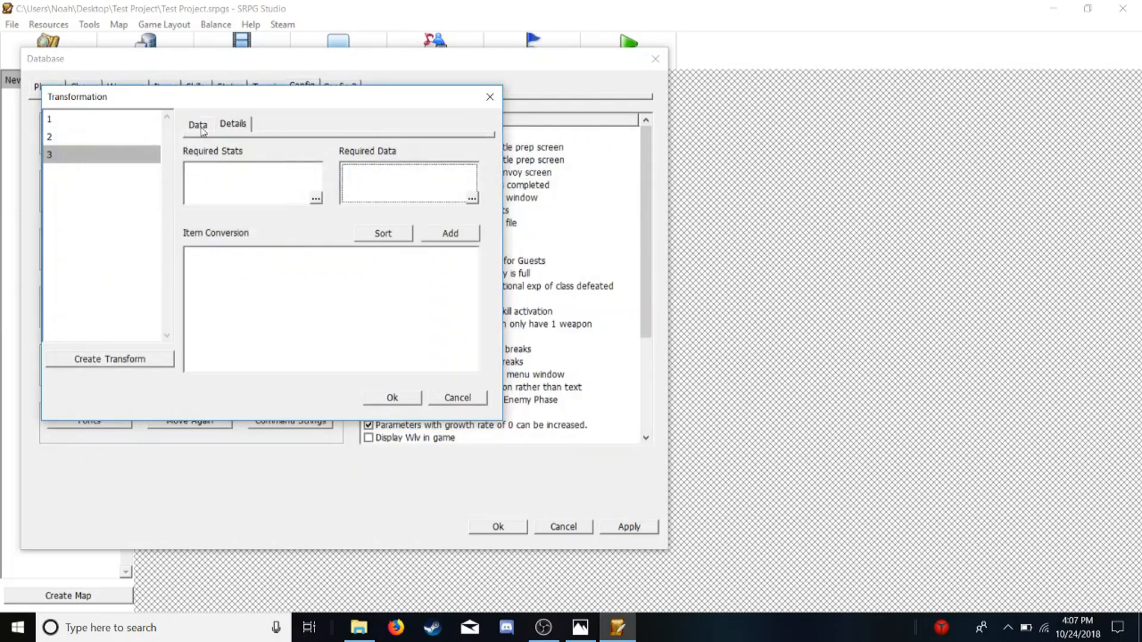
left_click(437, 233)
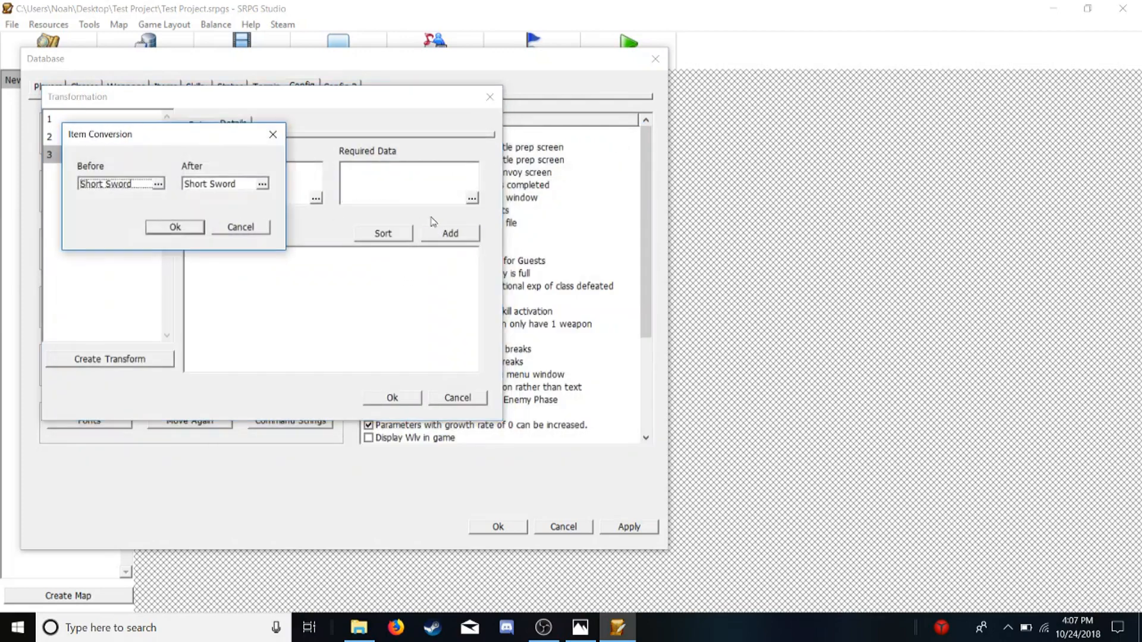
left_click(273, 134)
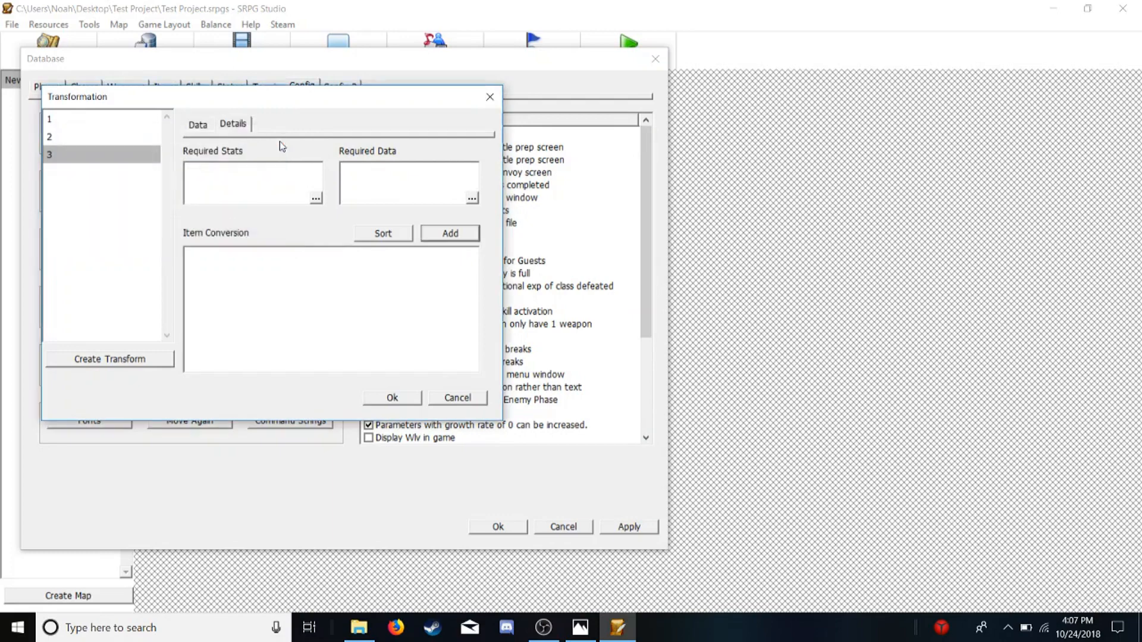
left_click(197, 126)
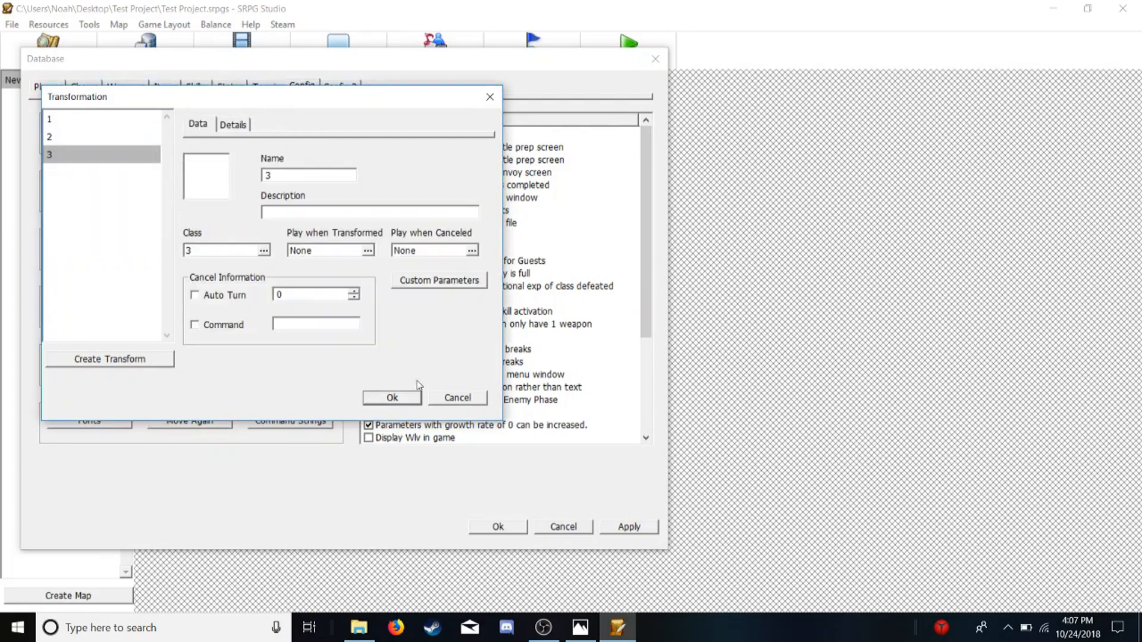
- Confirm the three transformations, then apply and close the database settings
left_click(392, 398)
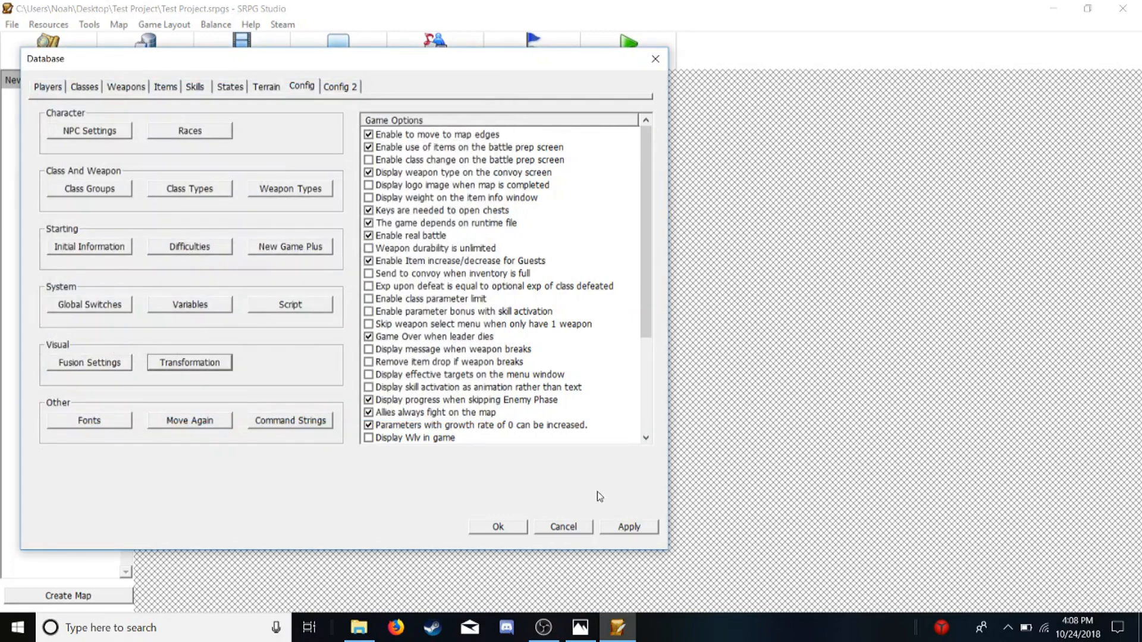
left_click(606, 526)
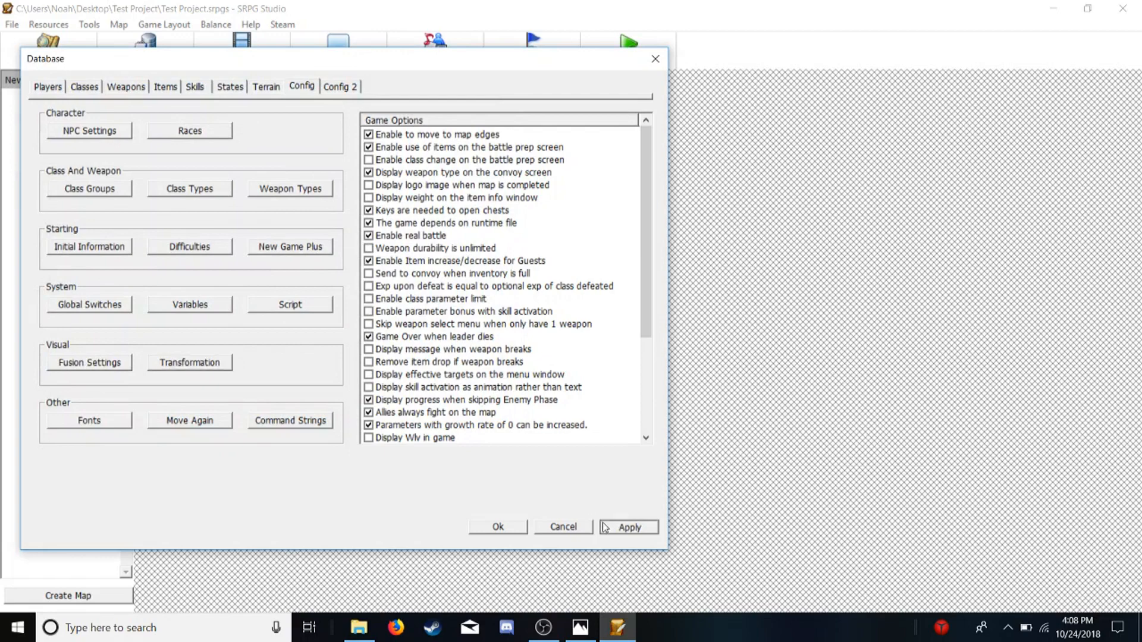
left_click(512, 527)
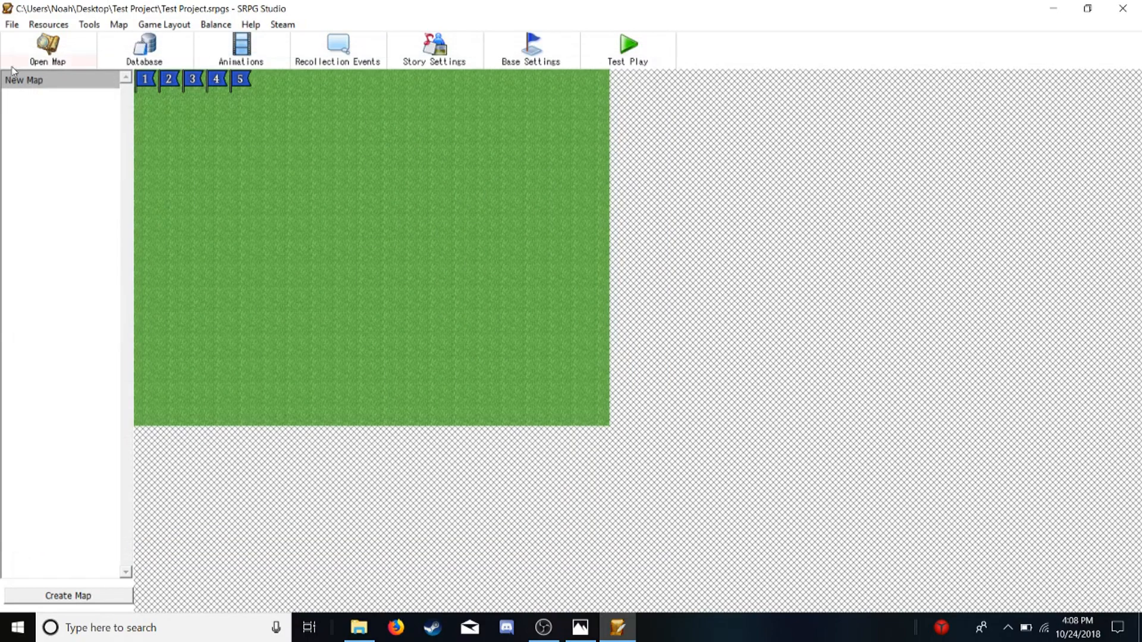
- Set New Map's maximum units to 1 and, with Ally placement, move starting position 1 near the middle of the map
left_click(65, 59)
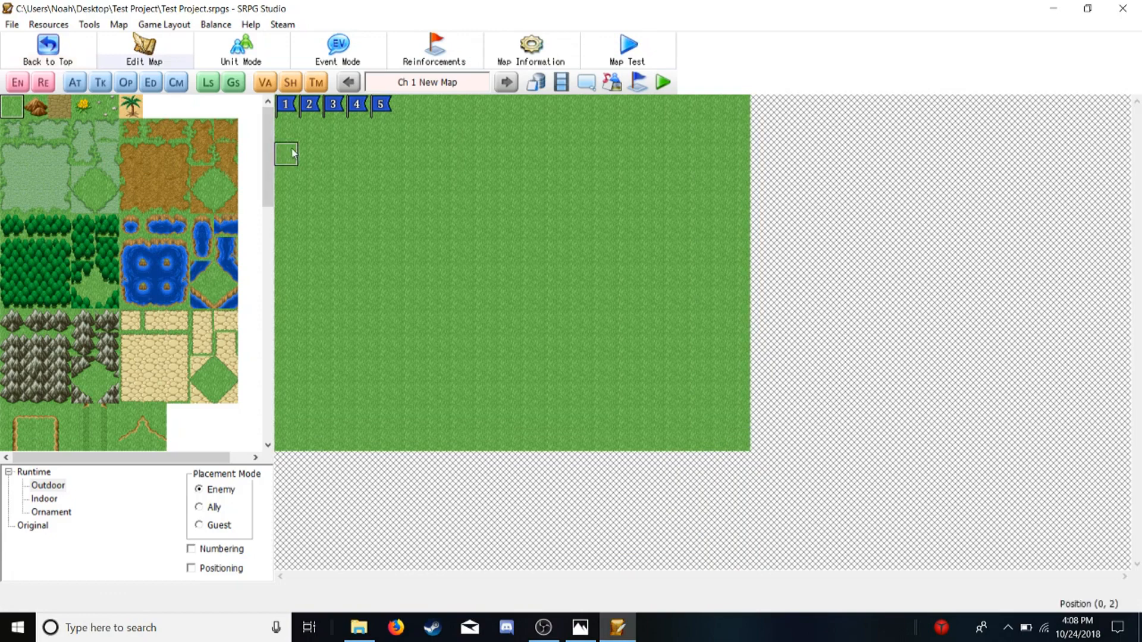
left_click(531, 50)
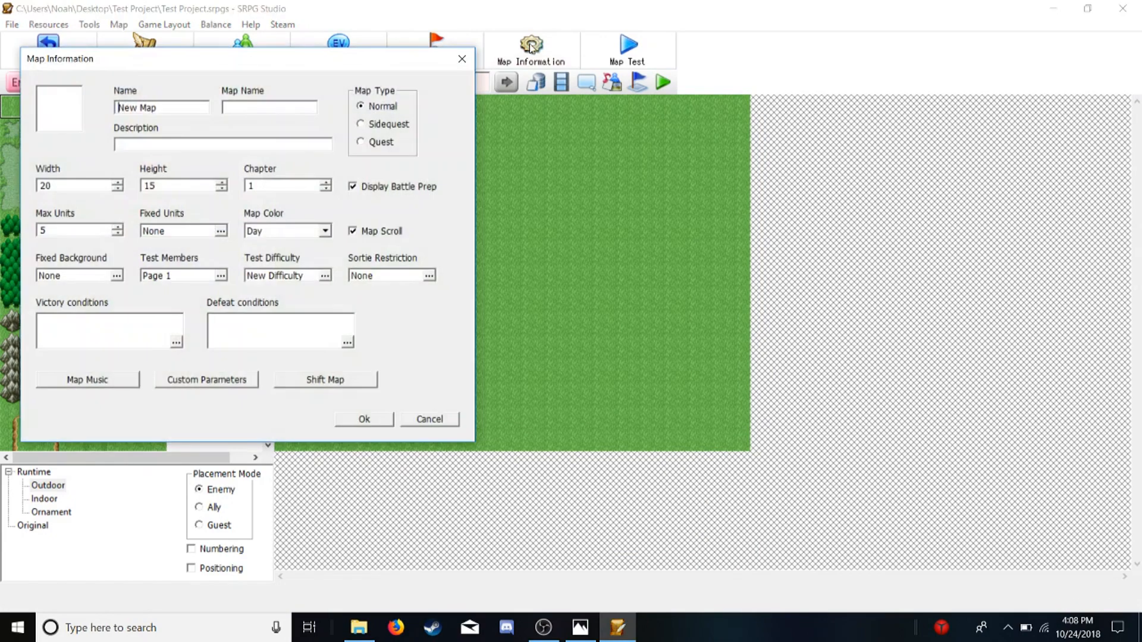
left_click(55, 231)
left_click(350, 418)
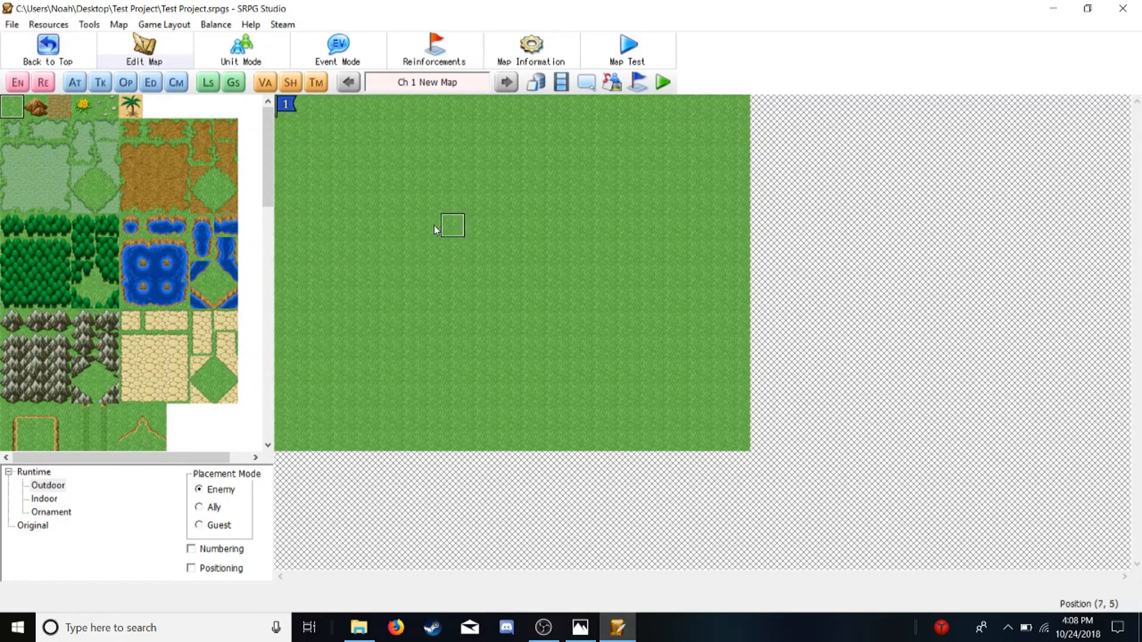
left_click(200, 509)
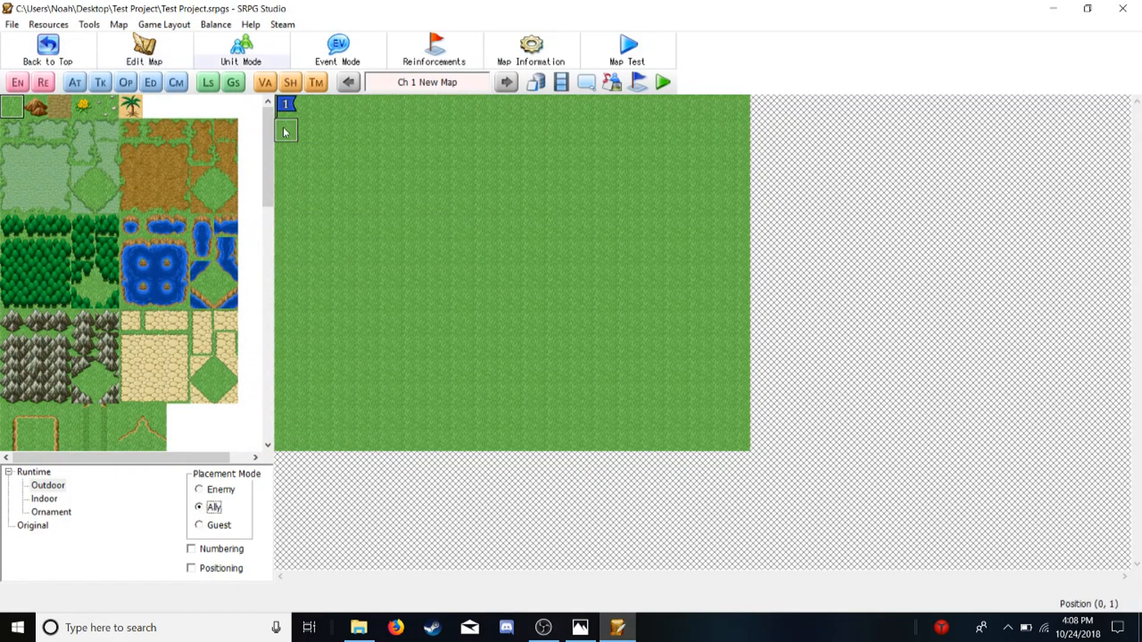
left_click(486, 278)
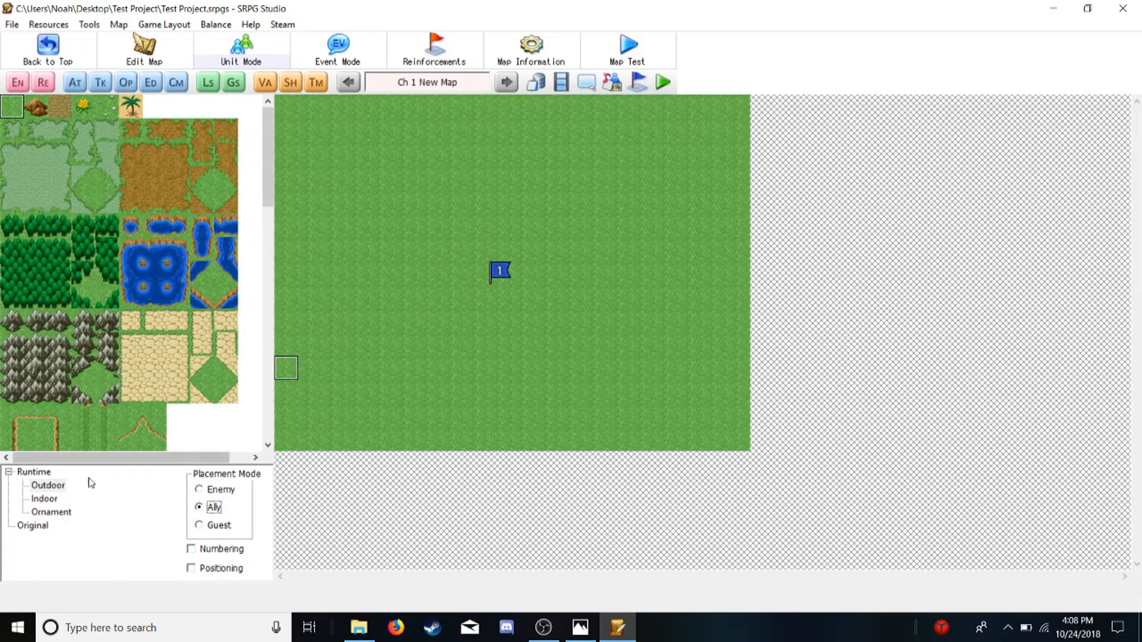
- Create a map common event of the Opening Events type with its order set to First
left_click(124, 83)
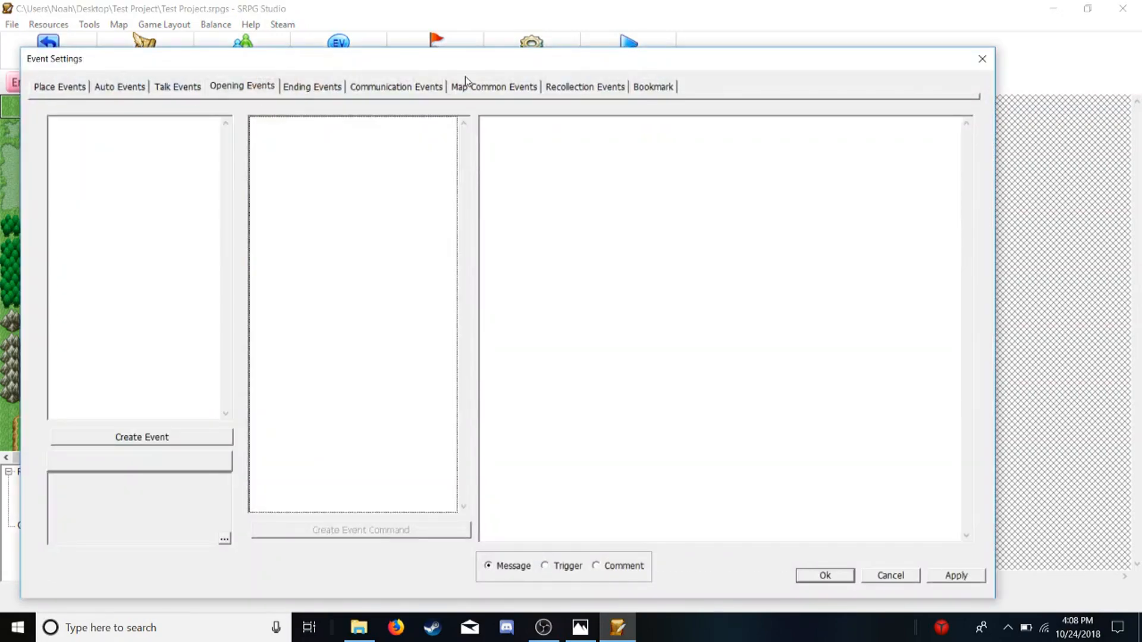
left_click(493, 89)
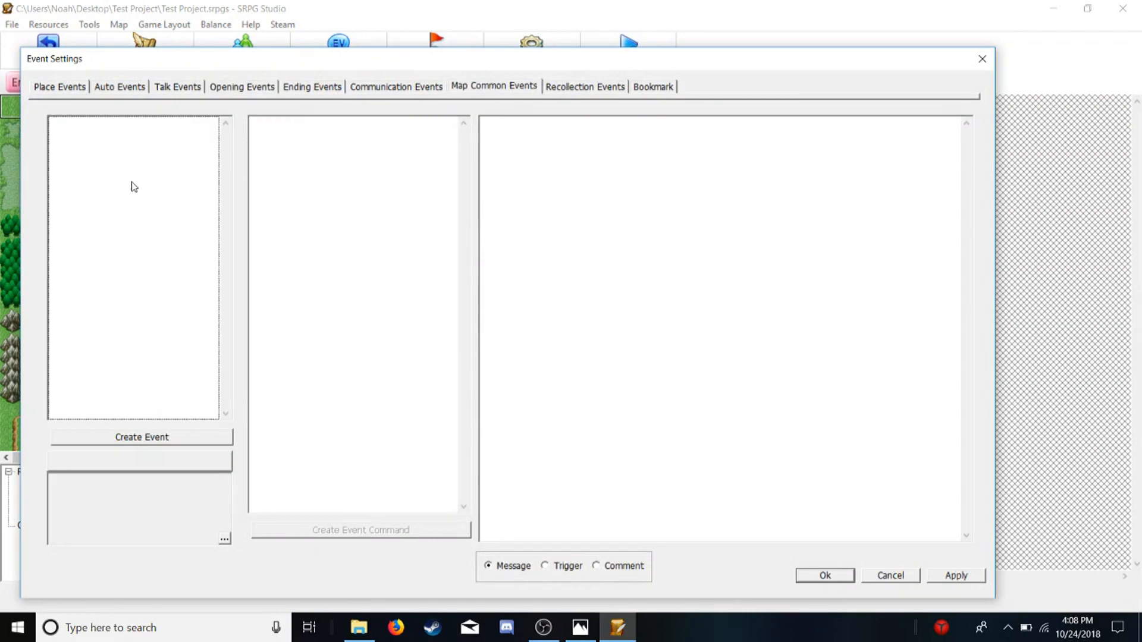
right_click(122, 168)
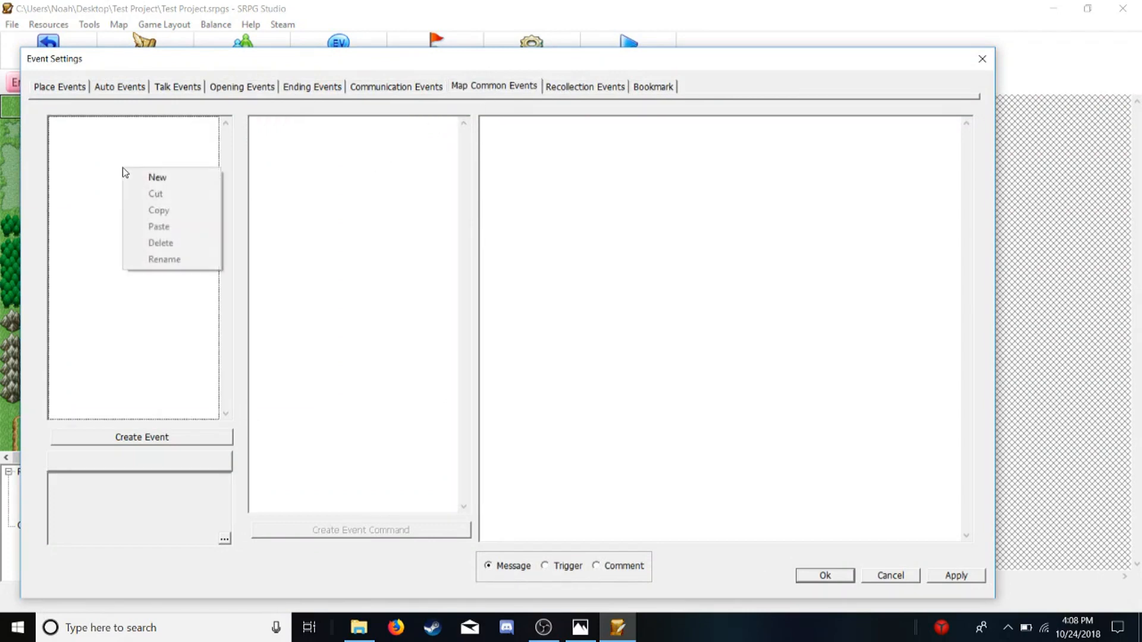
left_click(160, 179)
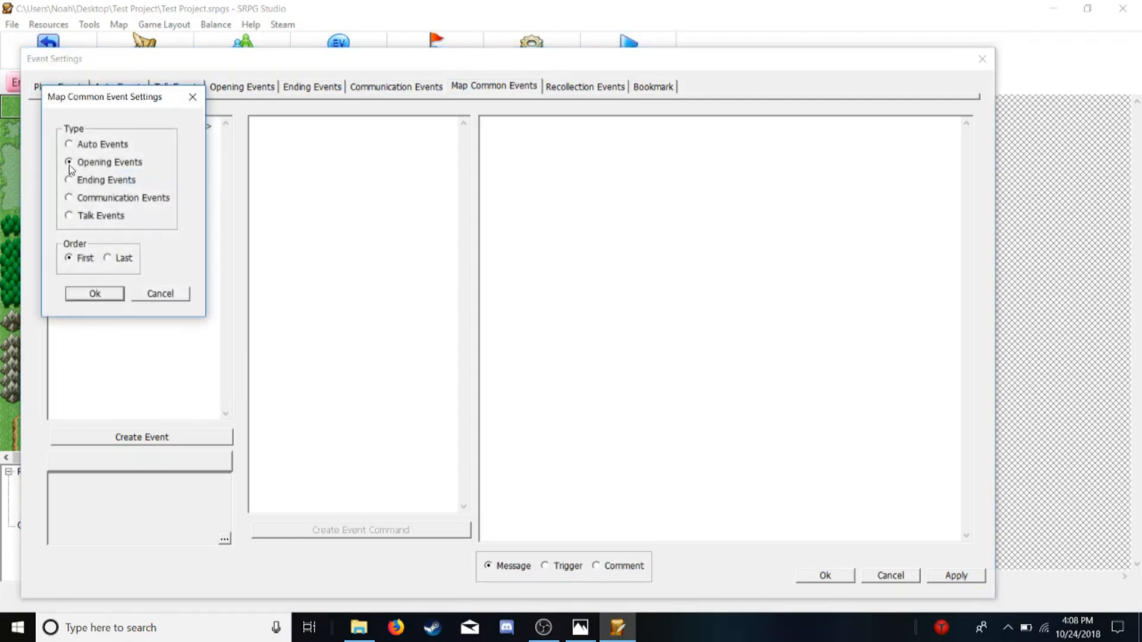
left_click(95, 294)
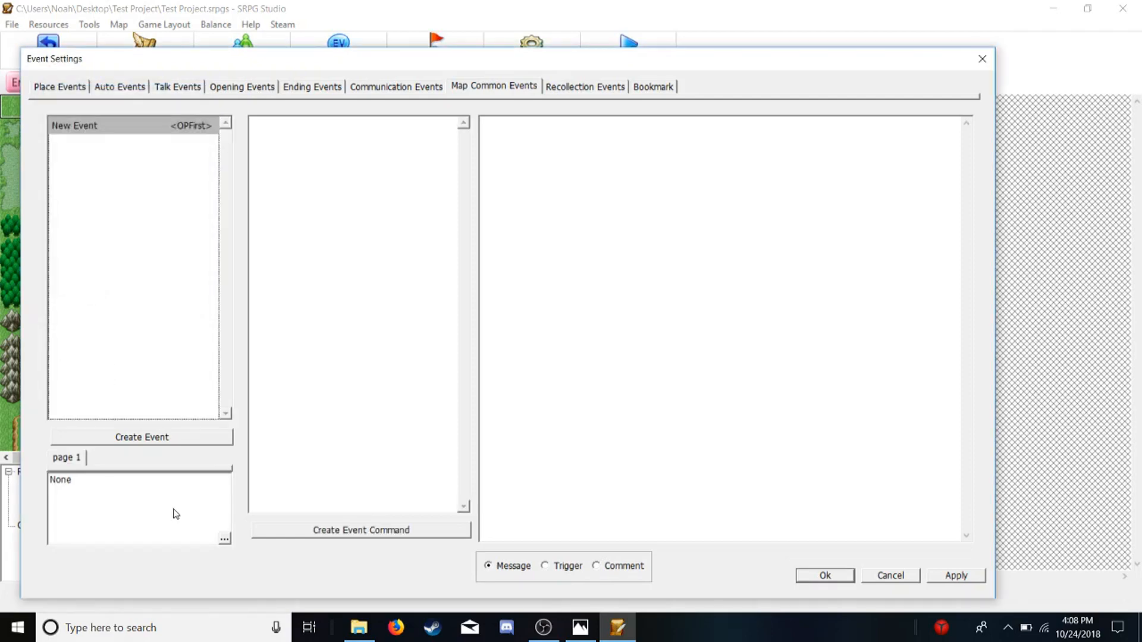
- Enable the Start and End condition on page 1 of the new event and set it to Start of Player Phase
left_click(224, 539)
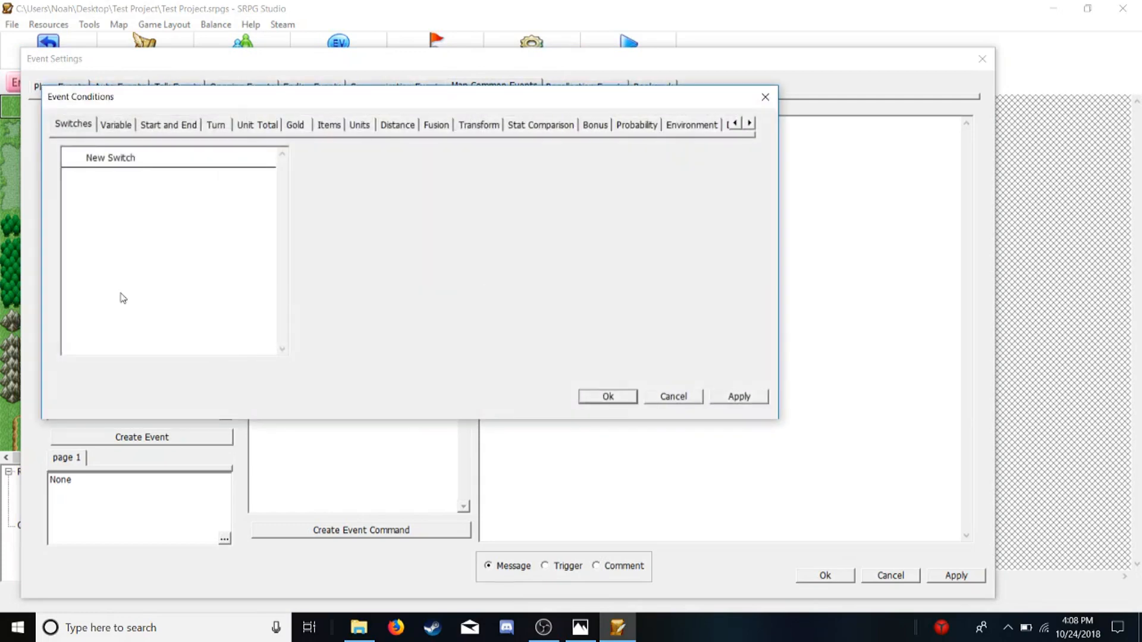
left_click(180, 126)
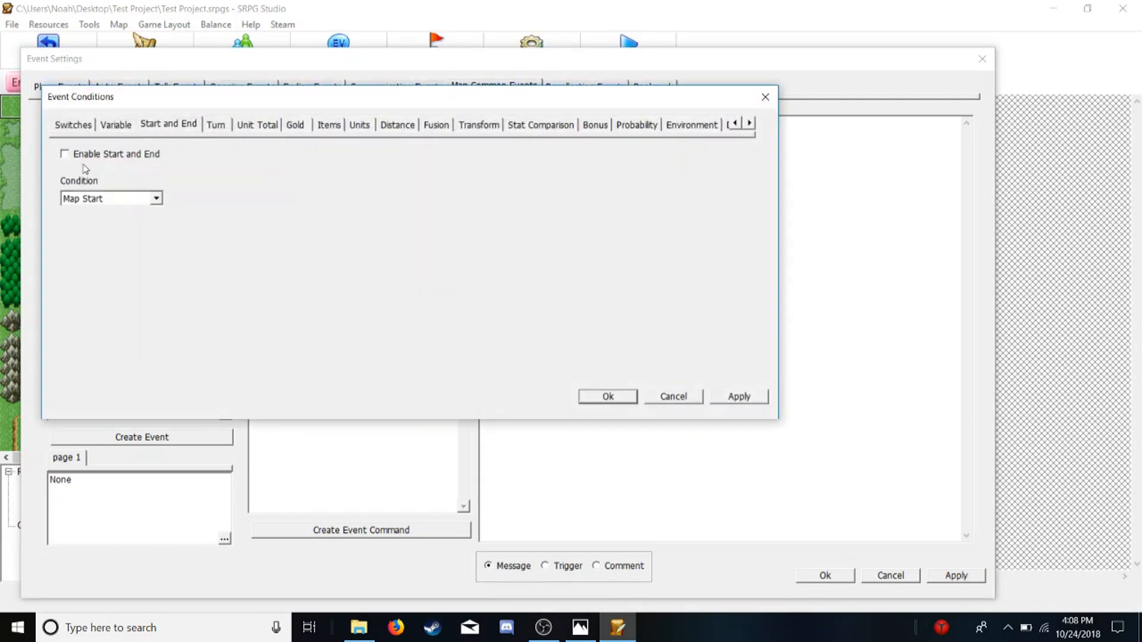
left_click(65, 154)
left_click(155, 199)
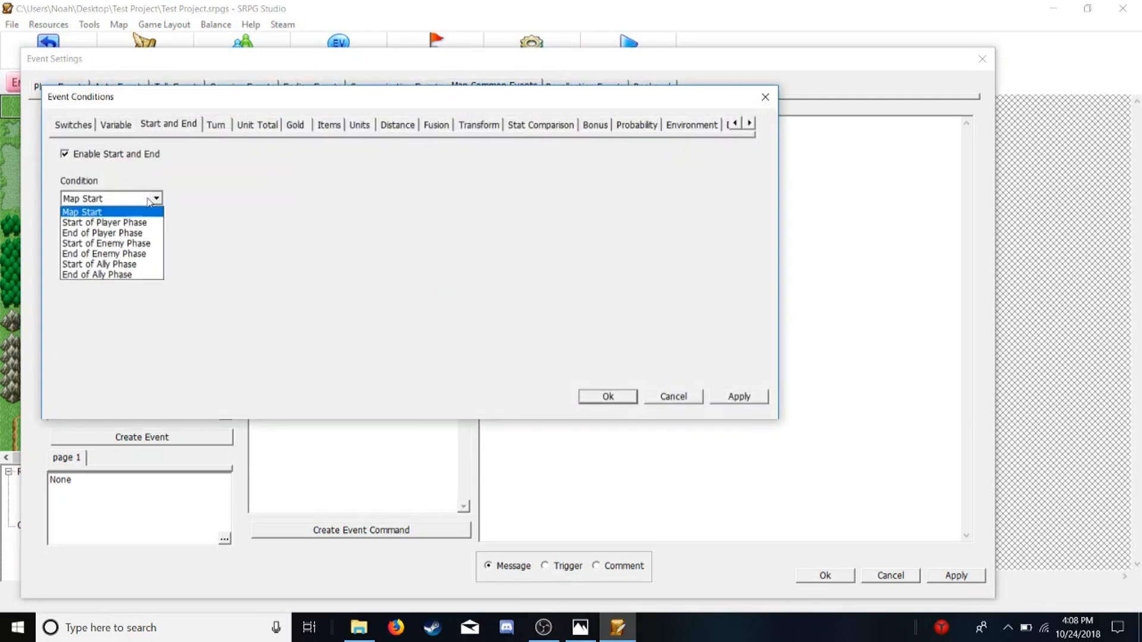
left_click(124, 223)
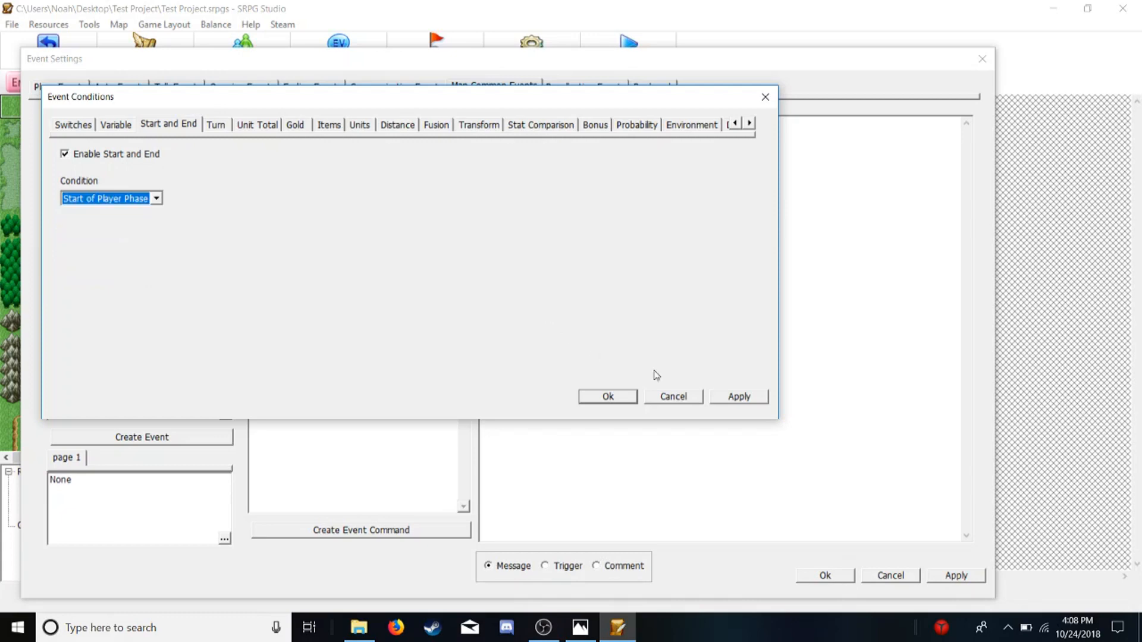
left_click(726, 398)
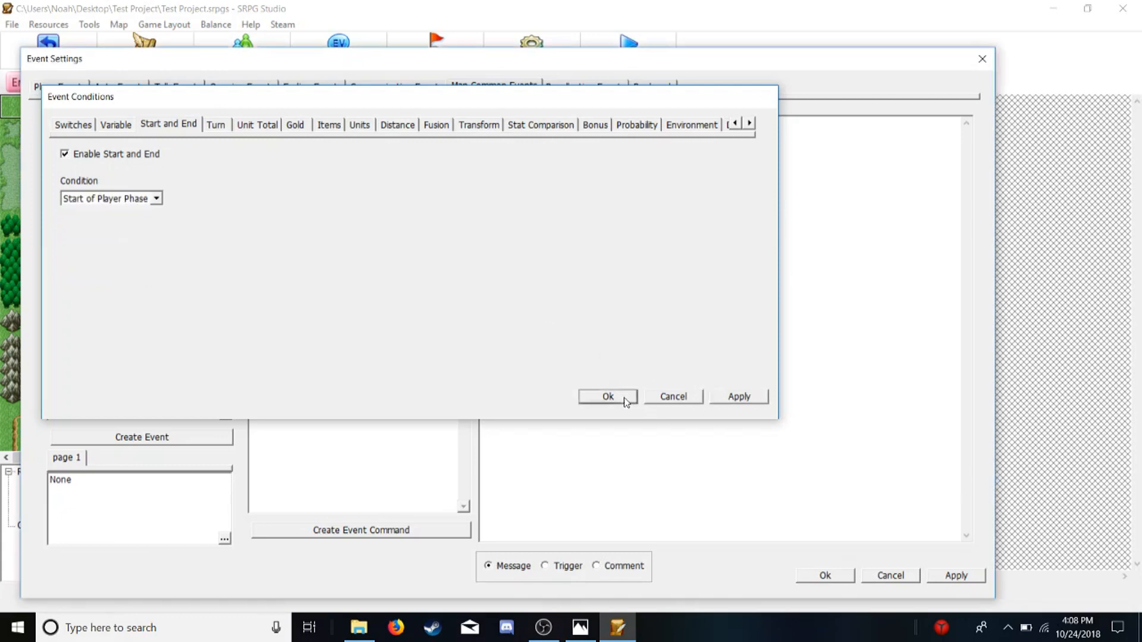
left_click(619, 398)
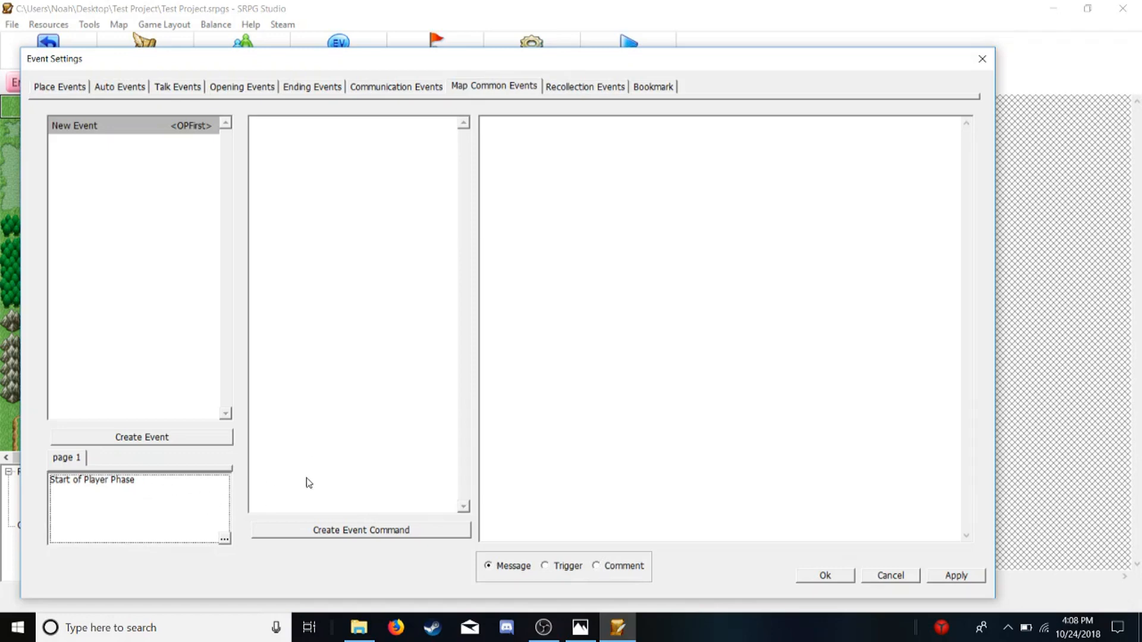
- Add a Unit Transformation command to the event that executes transform 1 on Alm
left_click(302, 529)
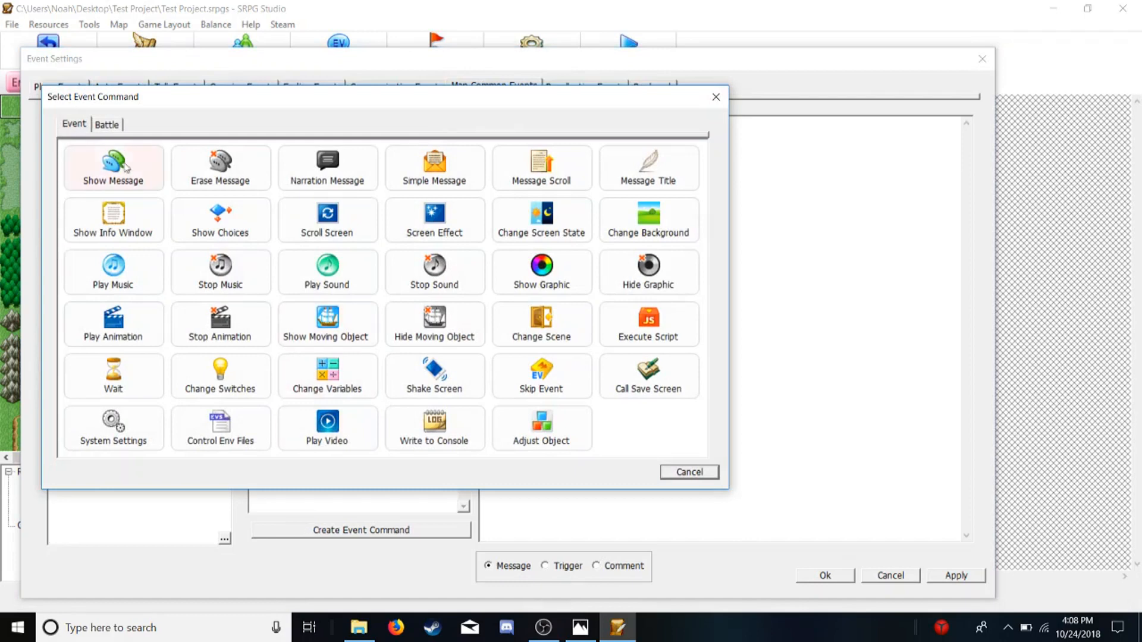
left_click(108, 126)
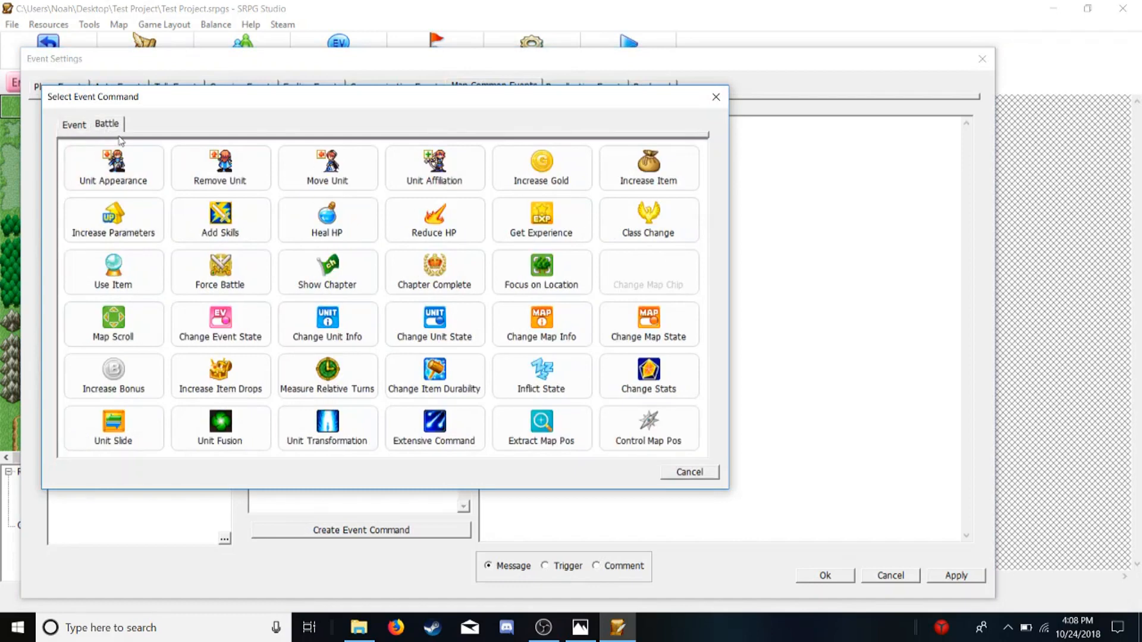
left_click(357, 433)
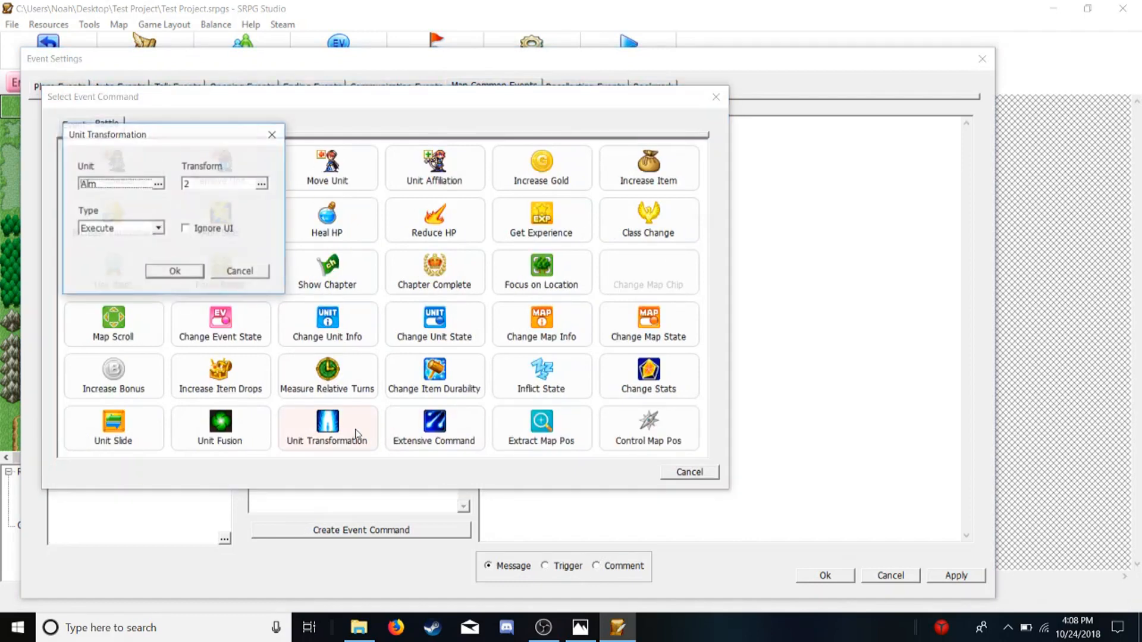
left_click(265, 184)
left_click(98, 224)
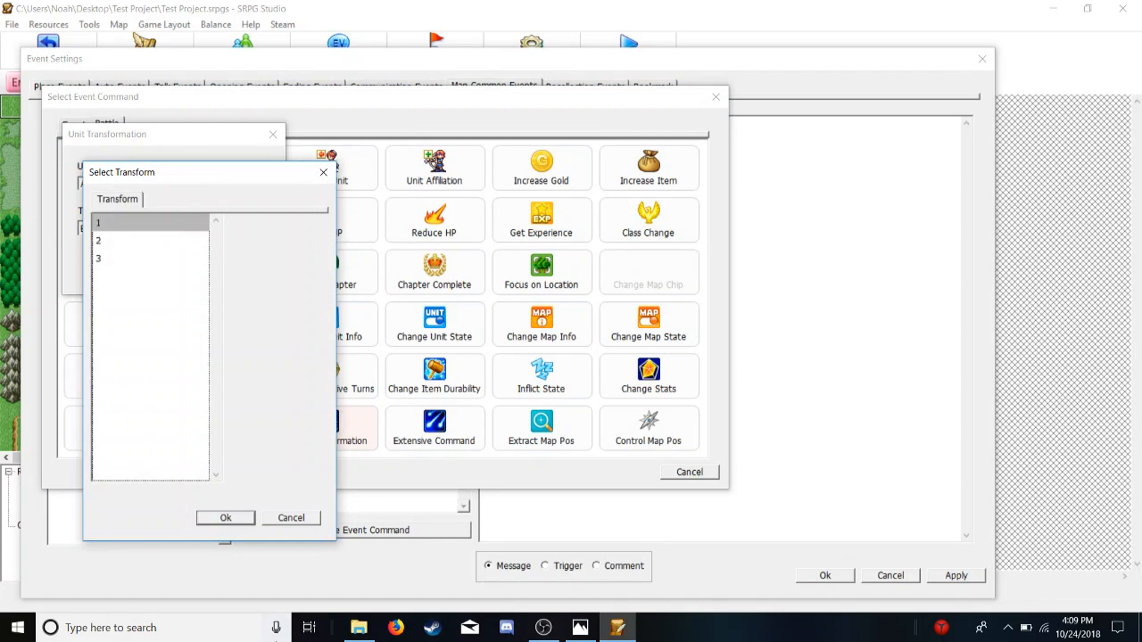
left_click(202, 517)
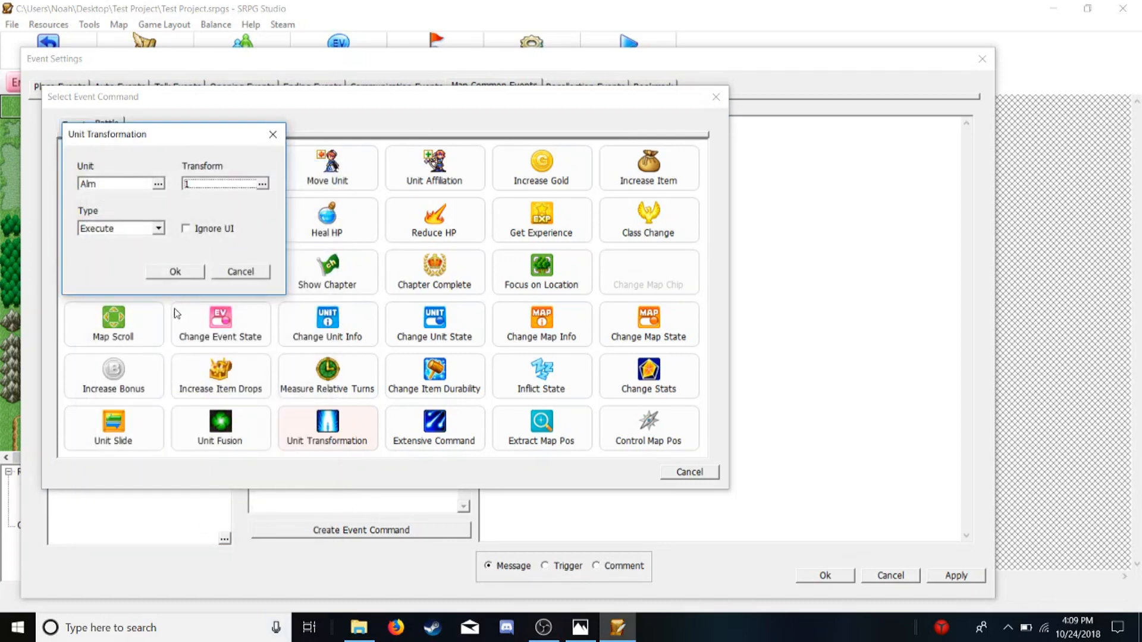
left_click(176, 272)
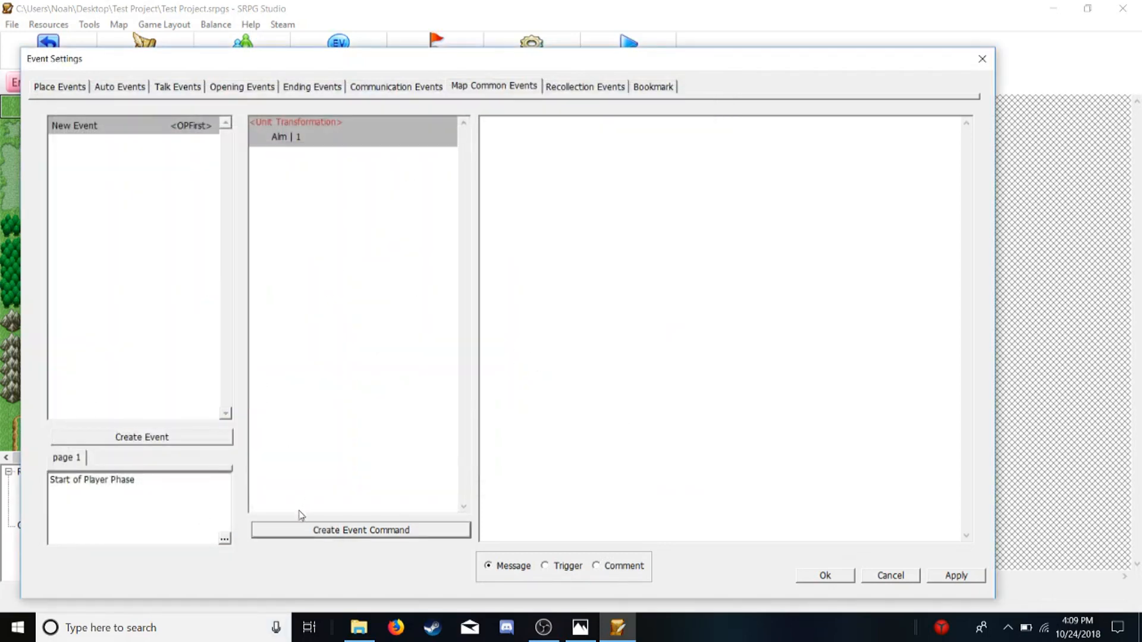
- Add a Wait command of 20 frames after Alm's transform 1 command
left_click(301, 529)
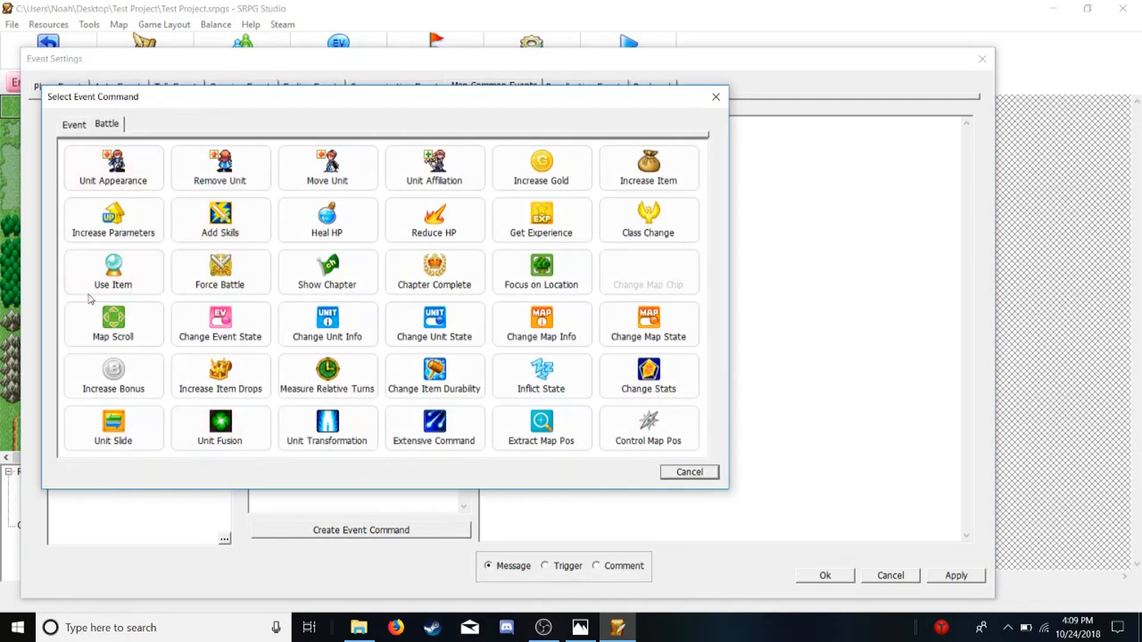
left_click(67, 124)
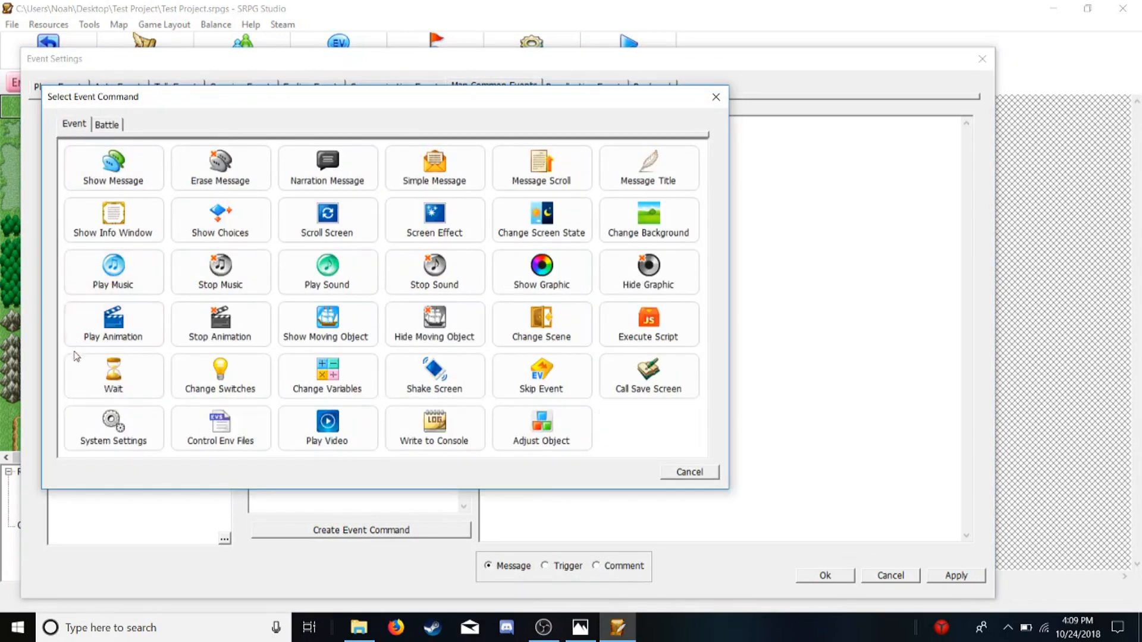
left_click(75, 356)
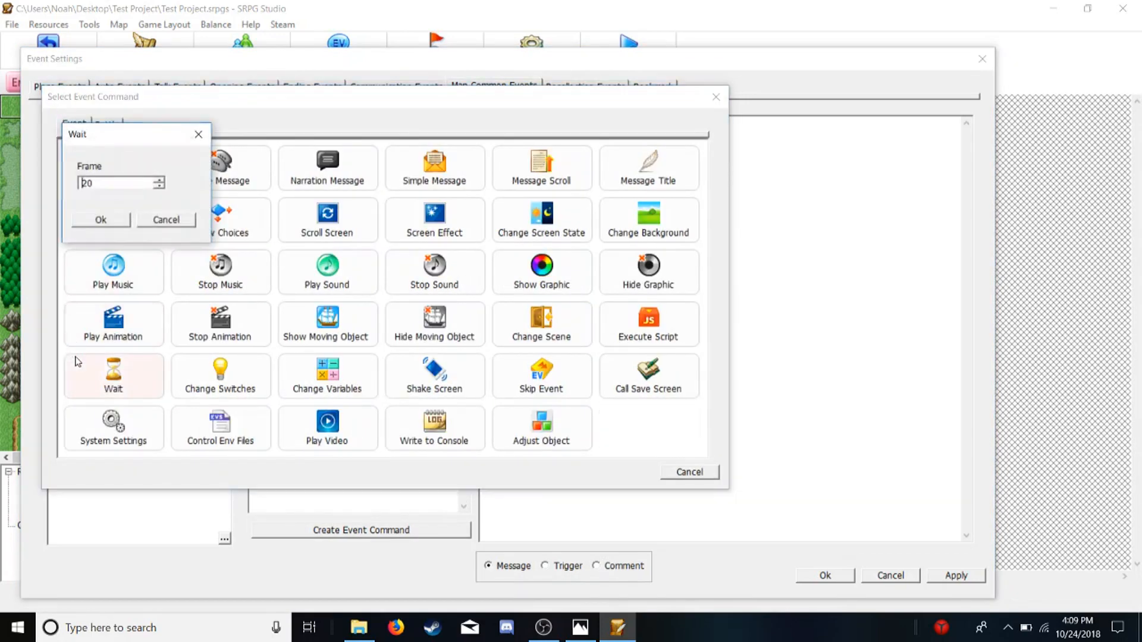
left_click(98, 221)
- Add a Unit Transformation command that executes transform 2 on Alm after the 20-frame wait
left_click(329, 527)
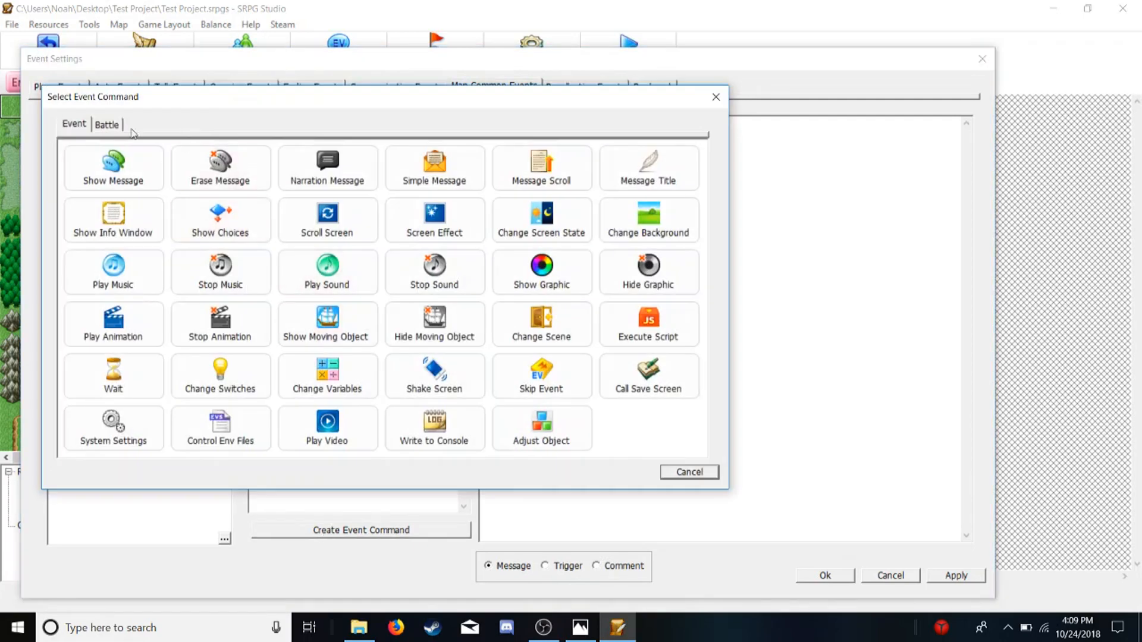
left_click(116, 126)
left_click(327, 425)
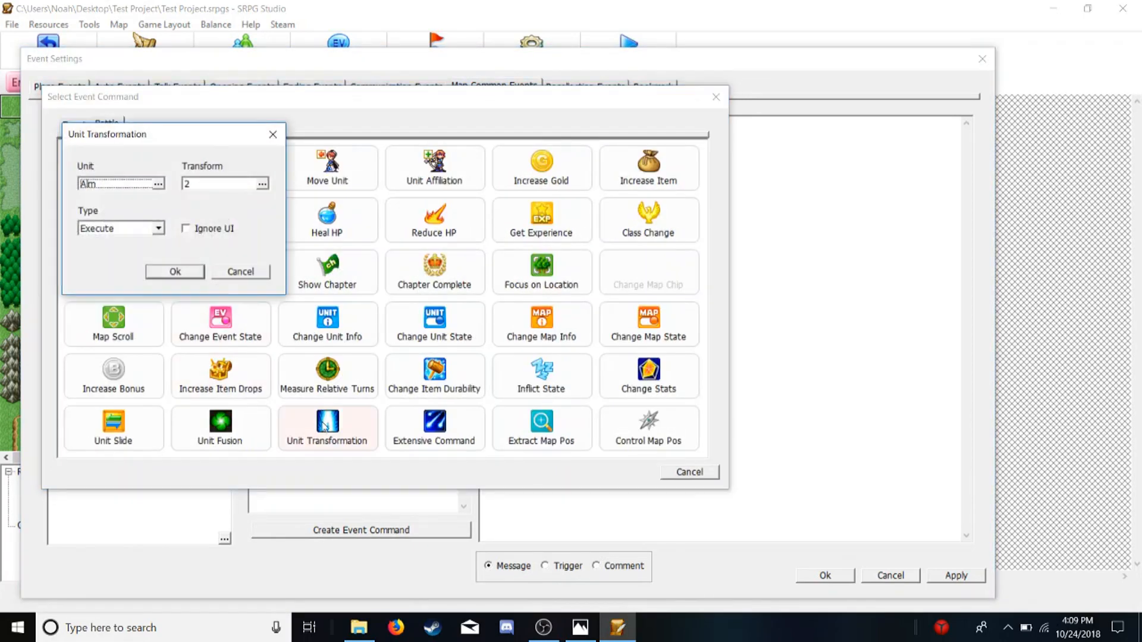
left_click(186, 271)
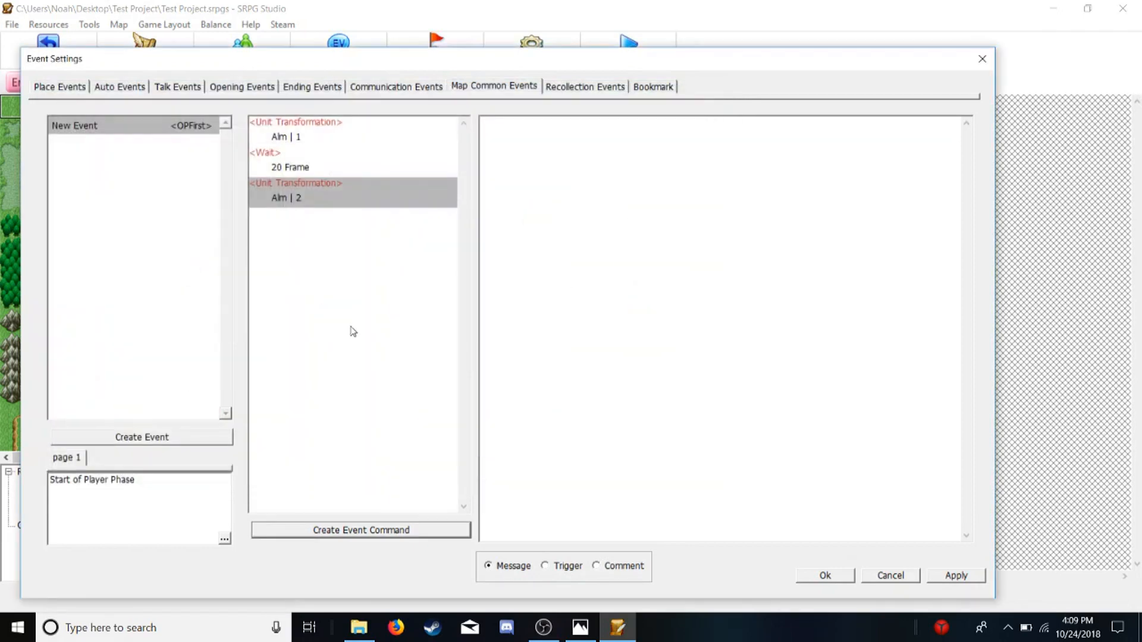
- Add another 20-frame Wait command after Alm's transform 2 command
left_click(382, 533)
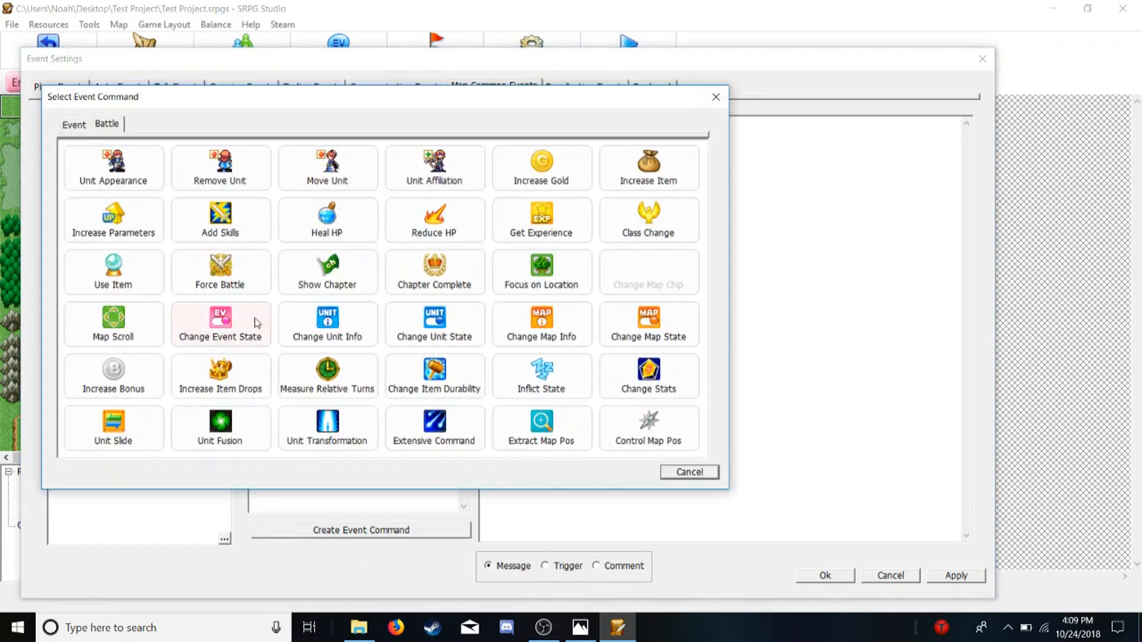
left_click(73, 124)
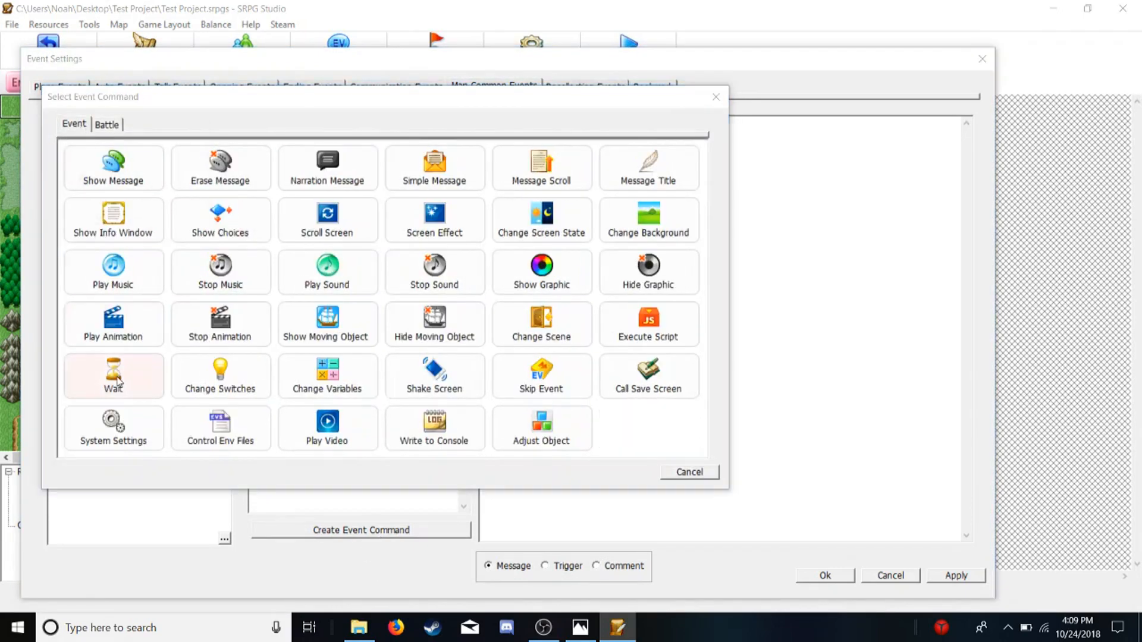
left_click(113, 375)
left_click(105, 217)
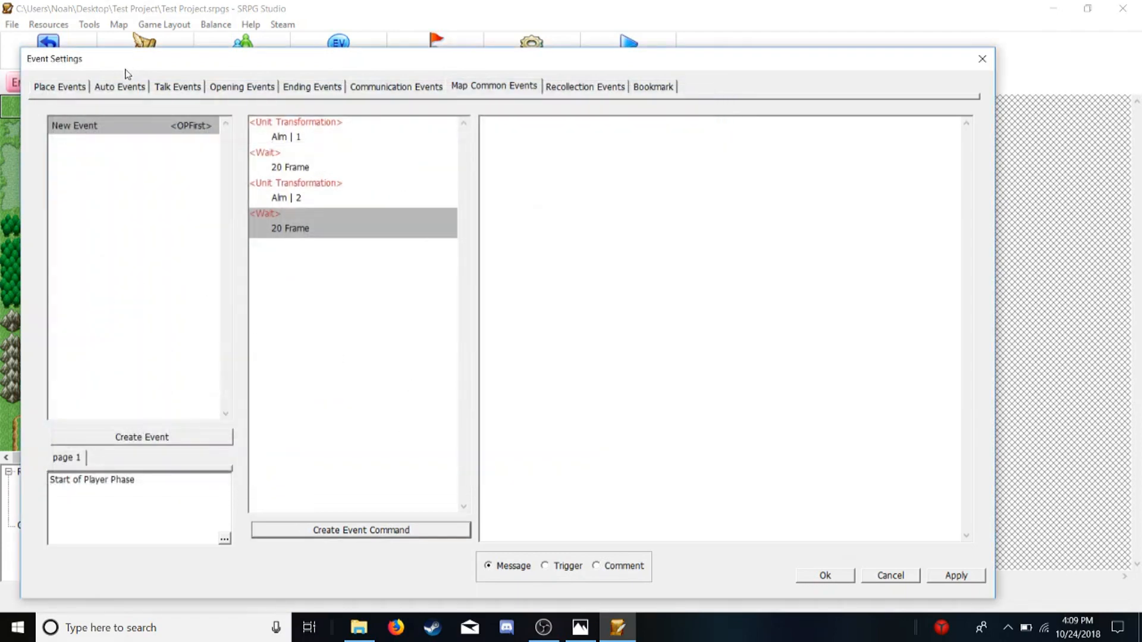
- Add a Unit Transformation command that executes transform 3 on Alm after the second 20-frame wait
left_click(337, 523)
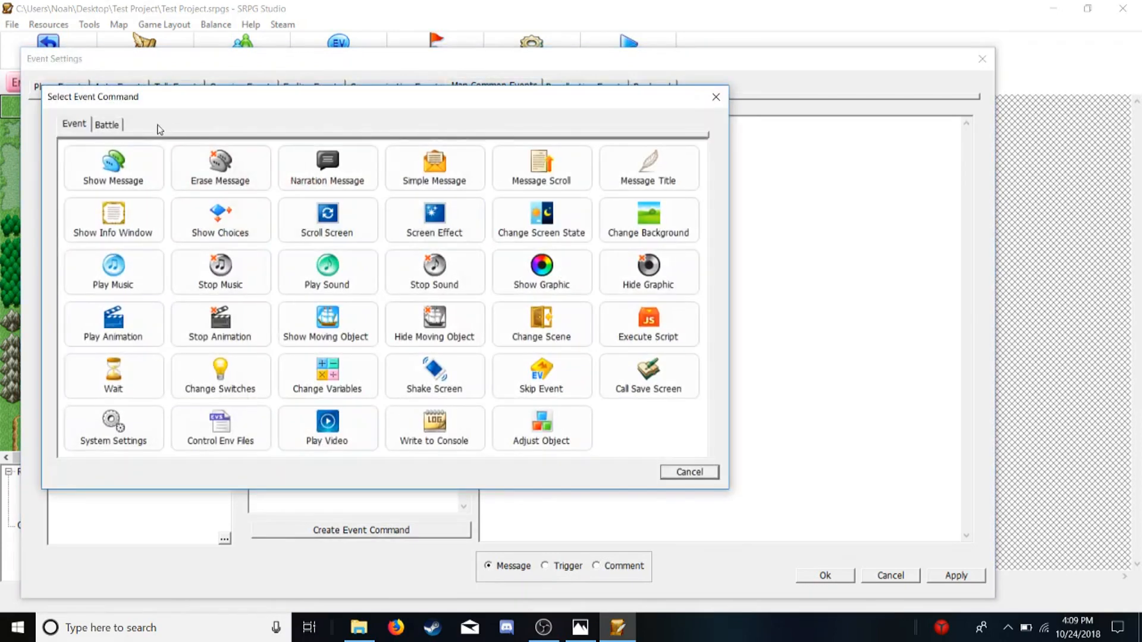
left_click(110, 125)
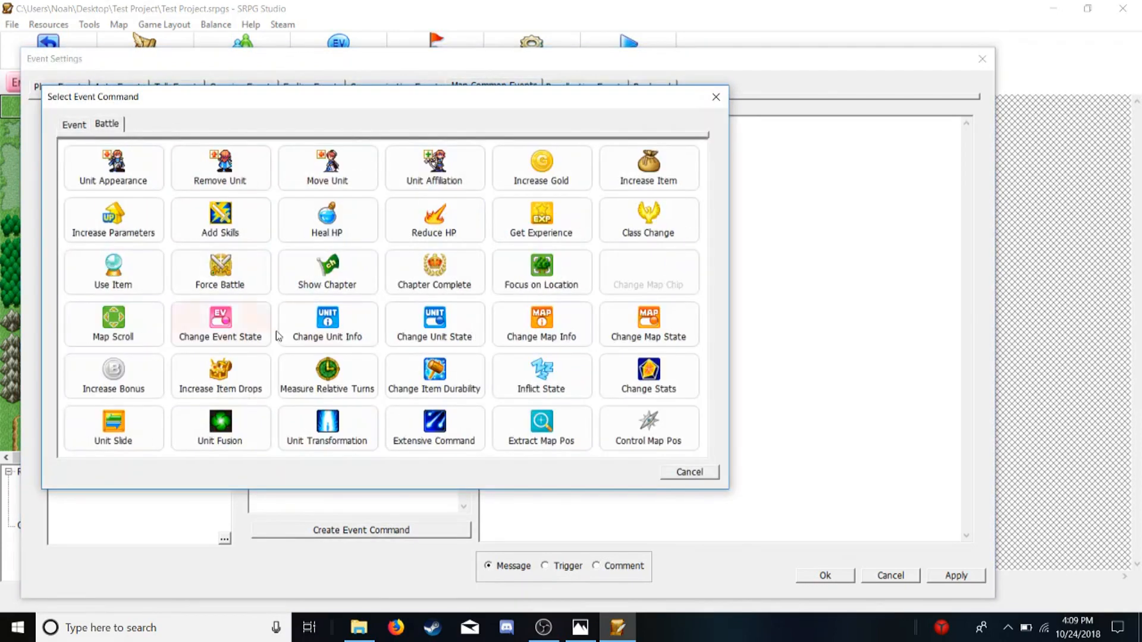
left_click(313, 420)
left_click(262, 184)
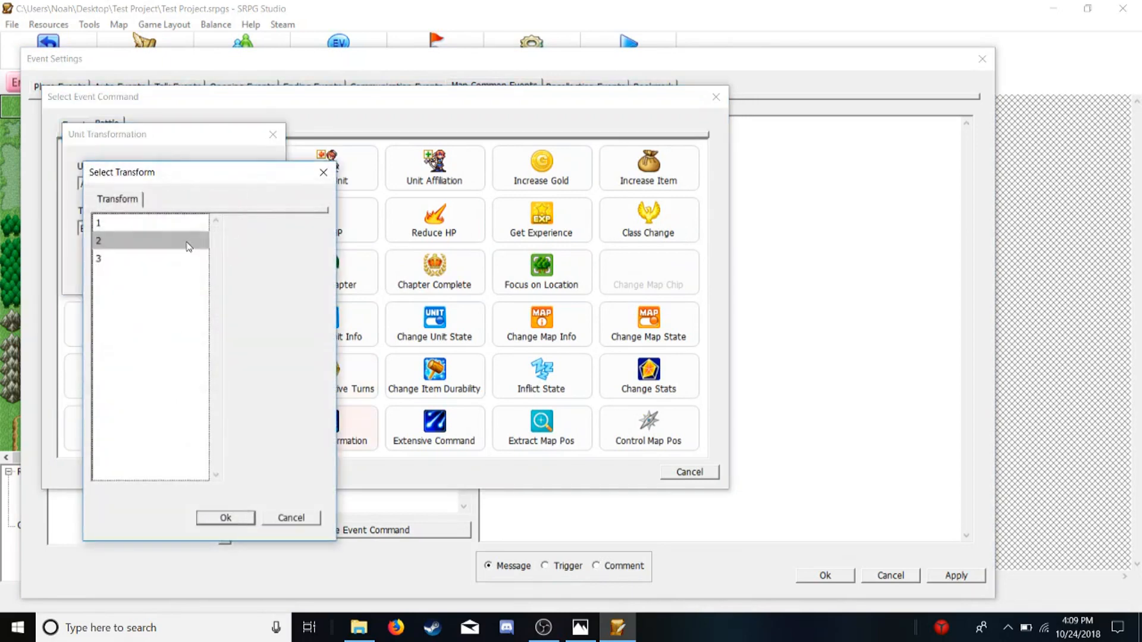
left_click(185, 258)
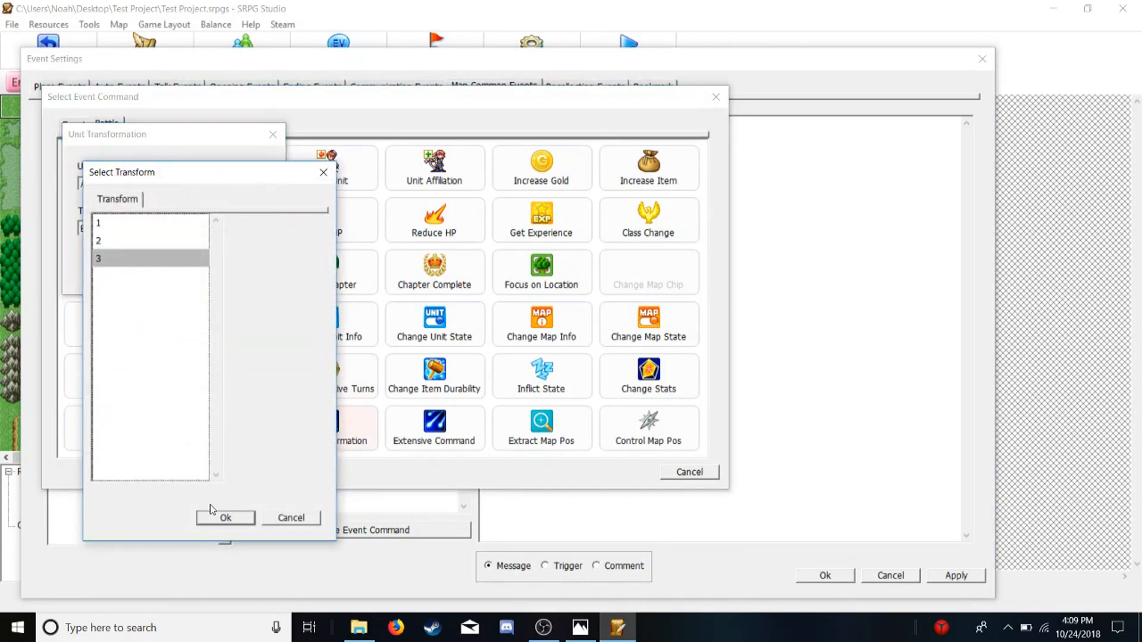
left_click(221, 517)
left_click(168, 274)
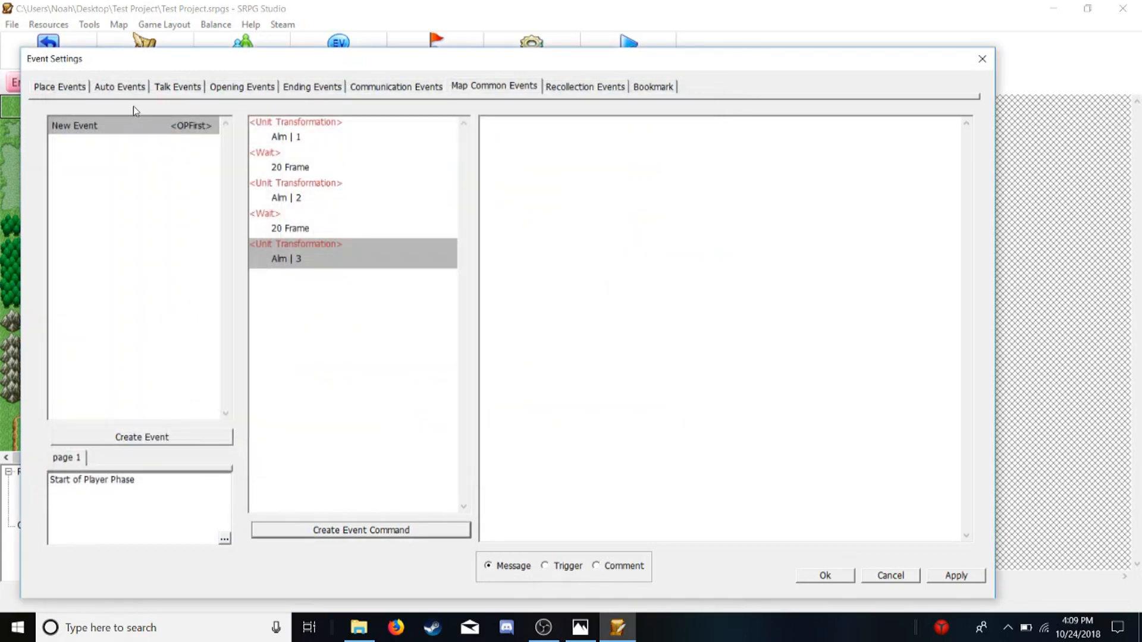
- Add a 60-frame Wait command after Alm's transform 3 command, then confirm the event settings
left_click(310, 529)
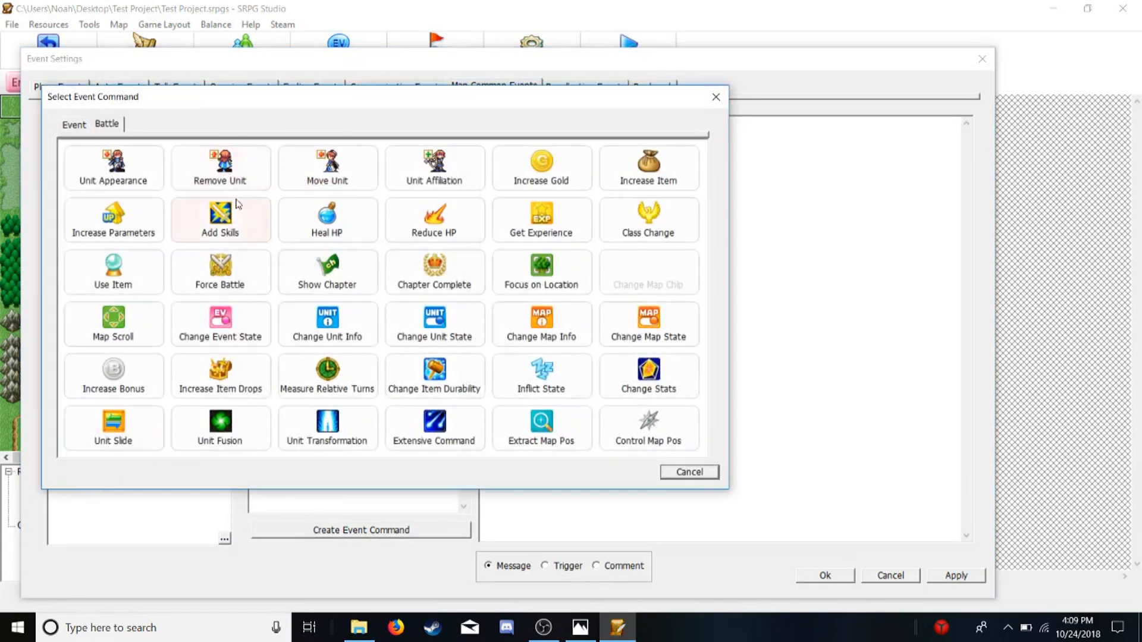
left_click(73, 123)
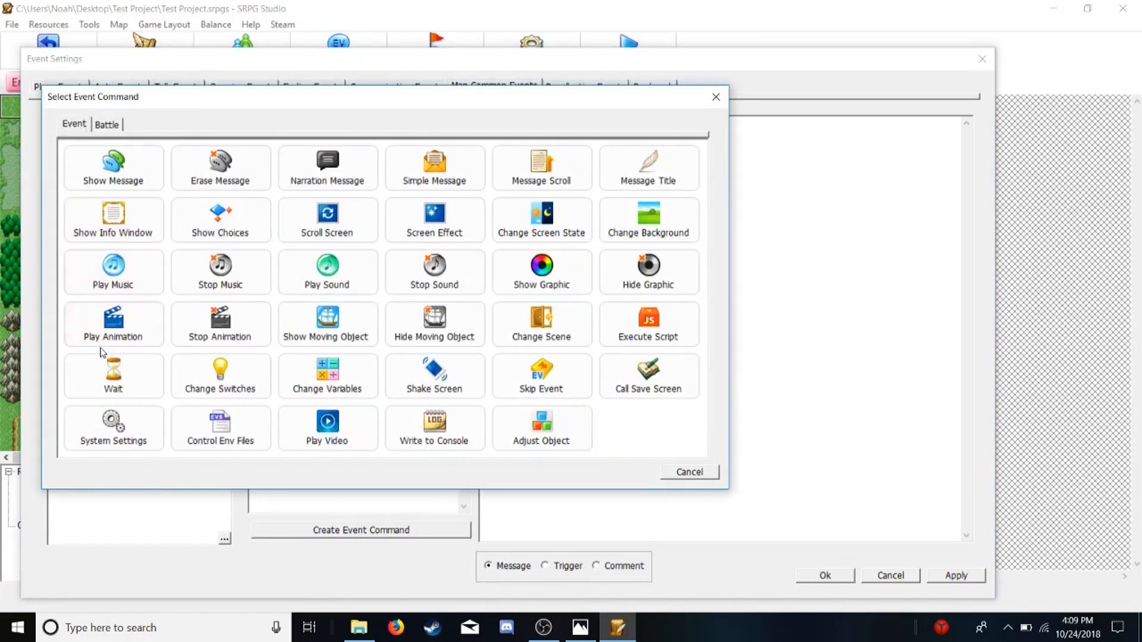
left_click(113, 374)
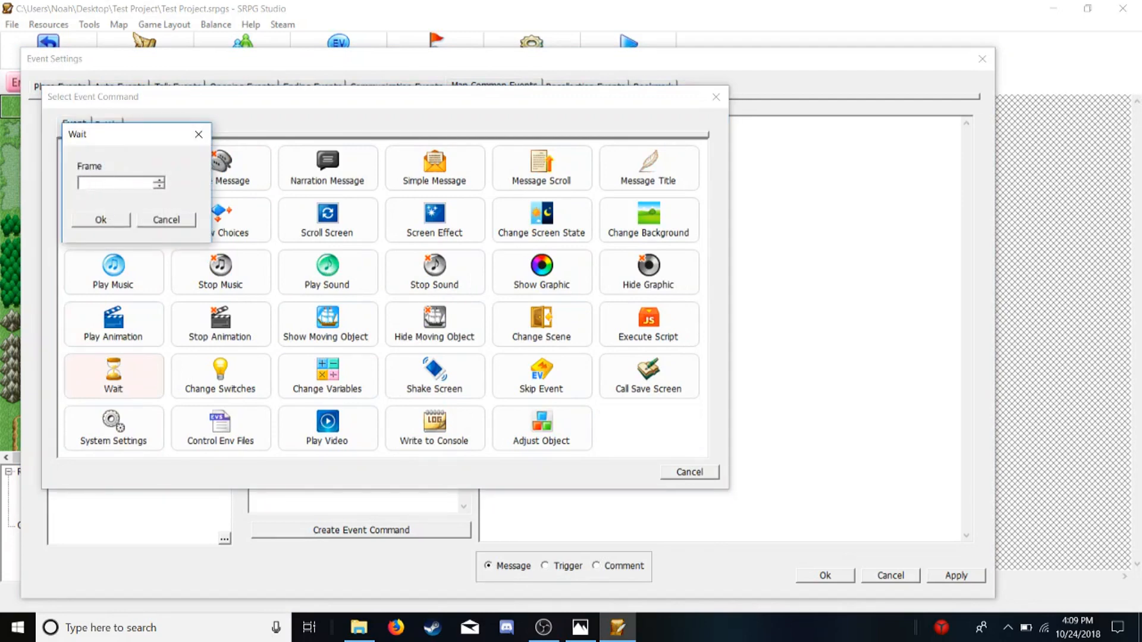
left_click(81, 226)
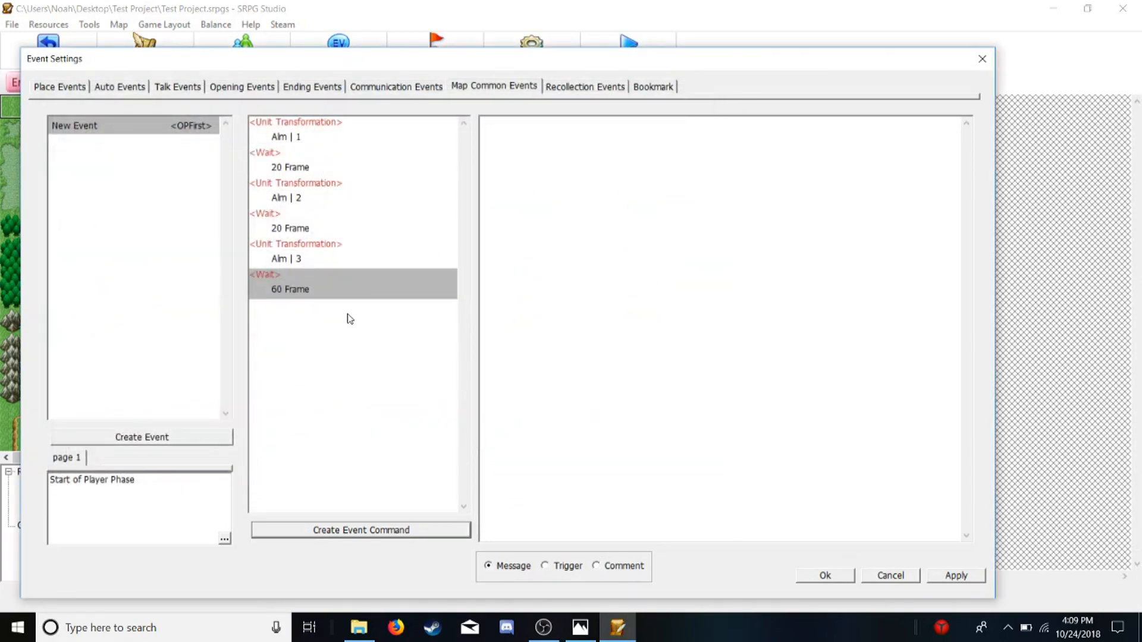
left_click(830, 575)
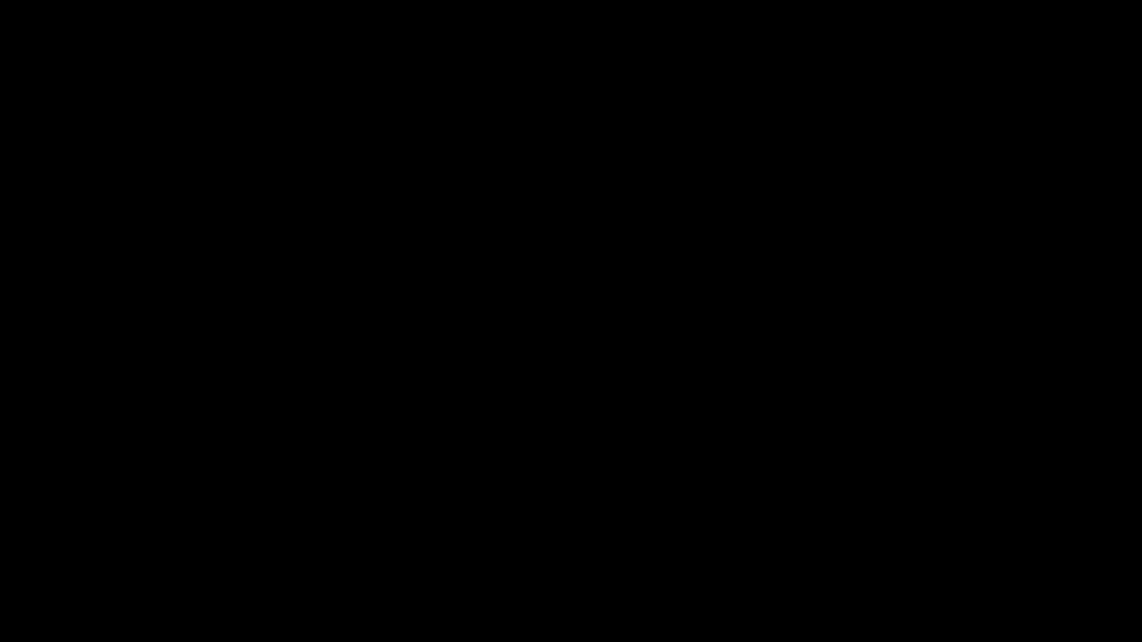
- Play the map in the test game and watch Alm's sprite at the start of the player phase
left_click(164, 155)
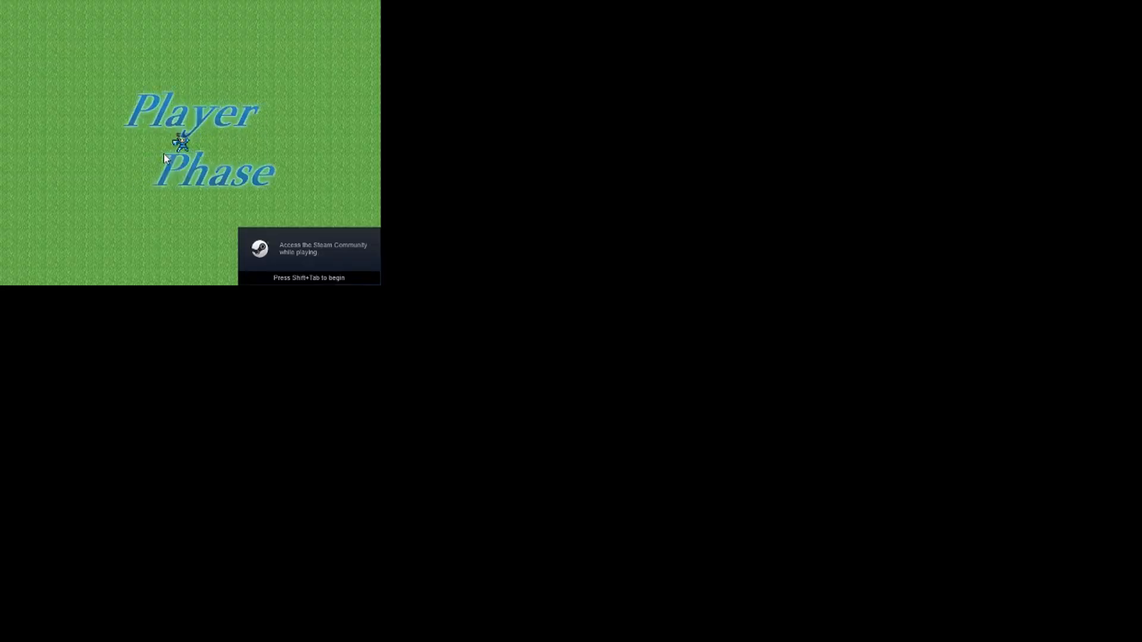
mouse_move(174, 148)
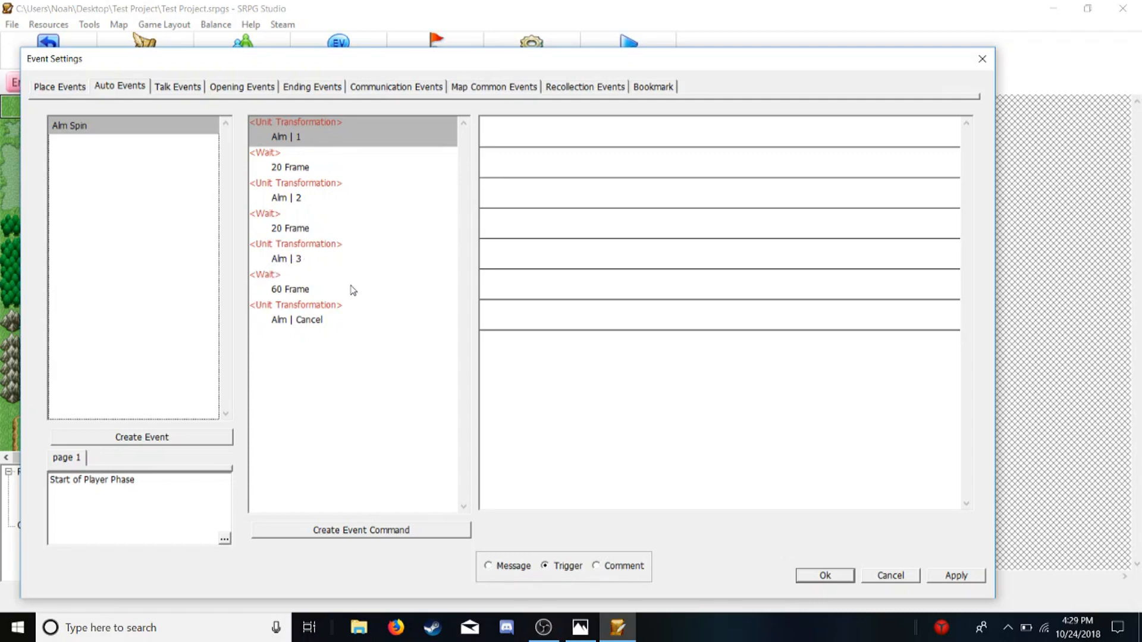
- Keep Alm's final Unit Transformation command on the Cancel type after trying Execute, and apply the event settings
double_click(283, 315)
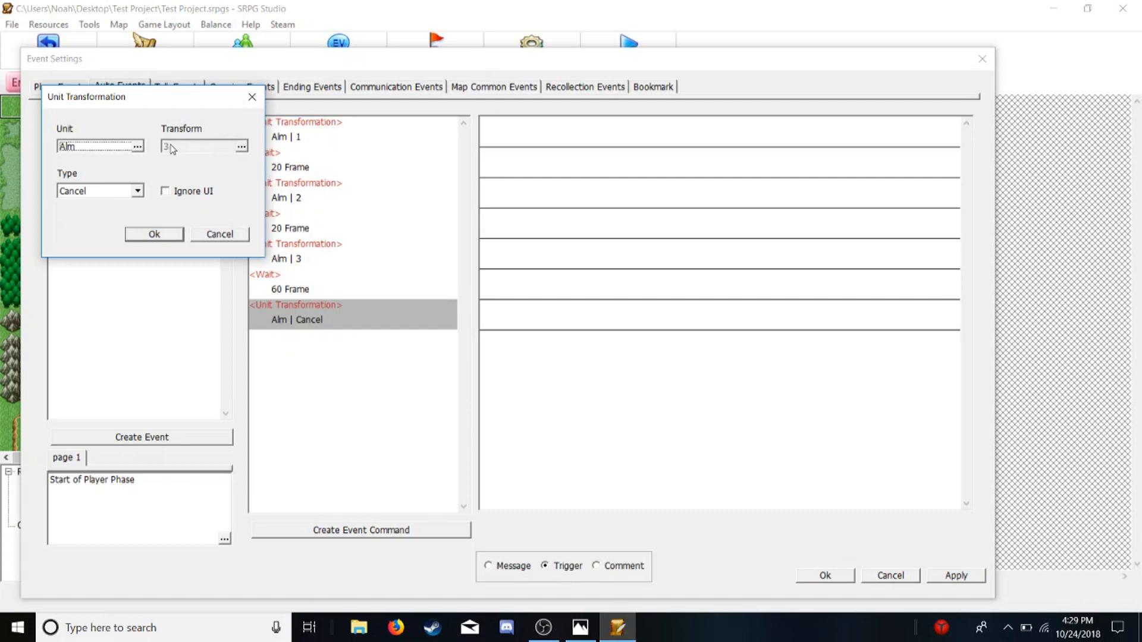
left_click(138, 191)
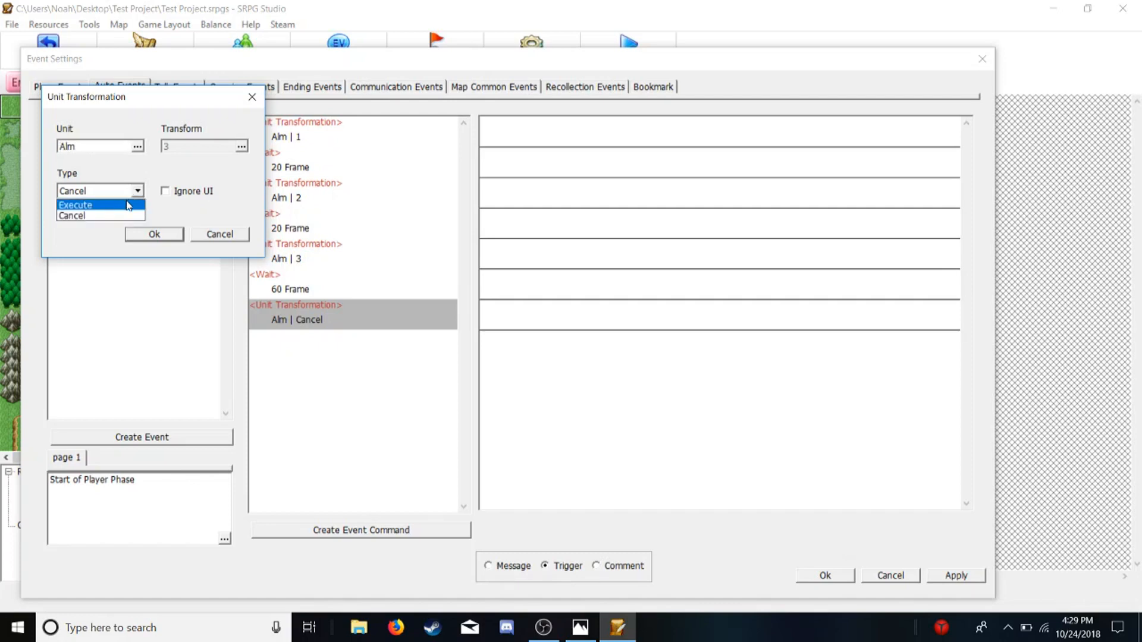
left_click(127, 206)
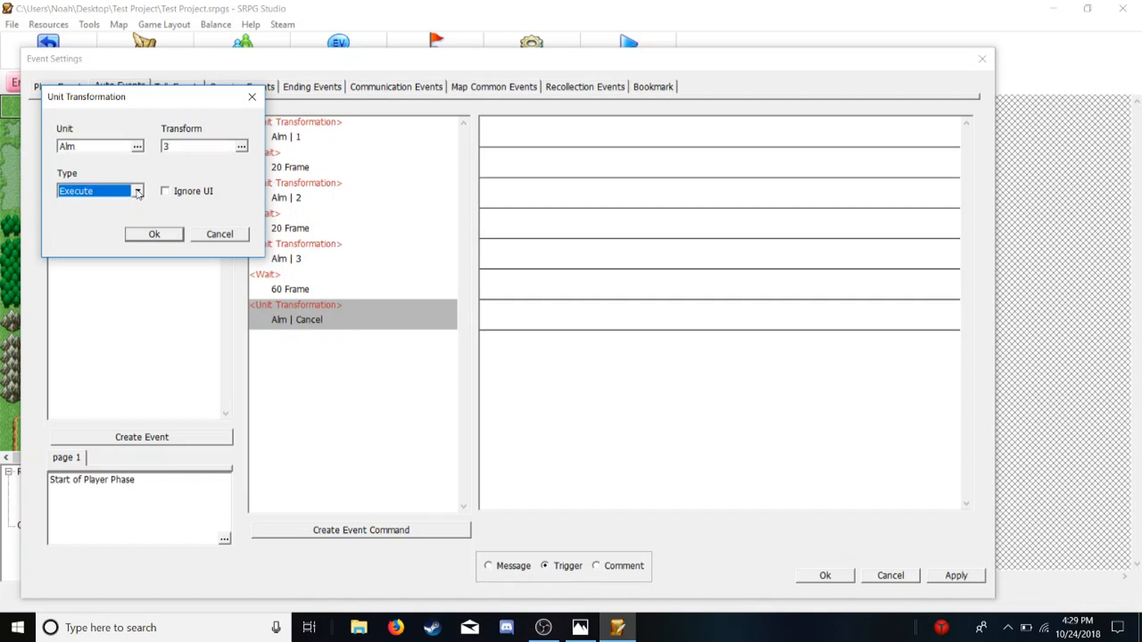
left_click(137, 191)
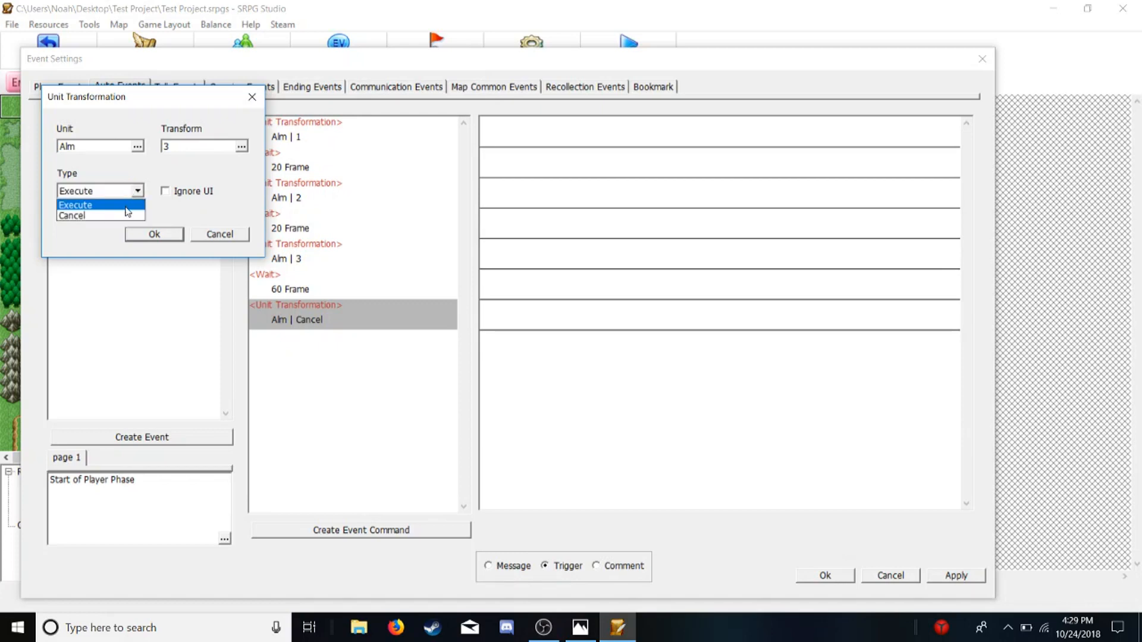
left_click(134, 215)
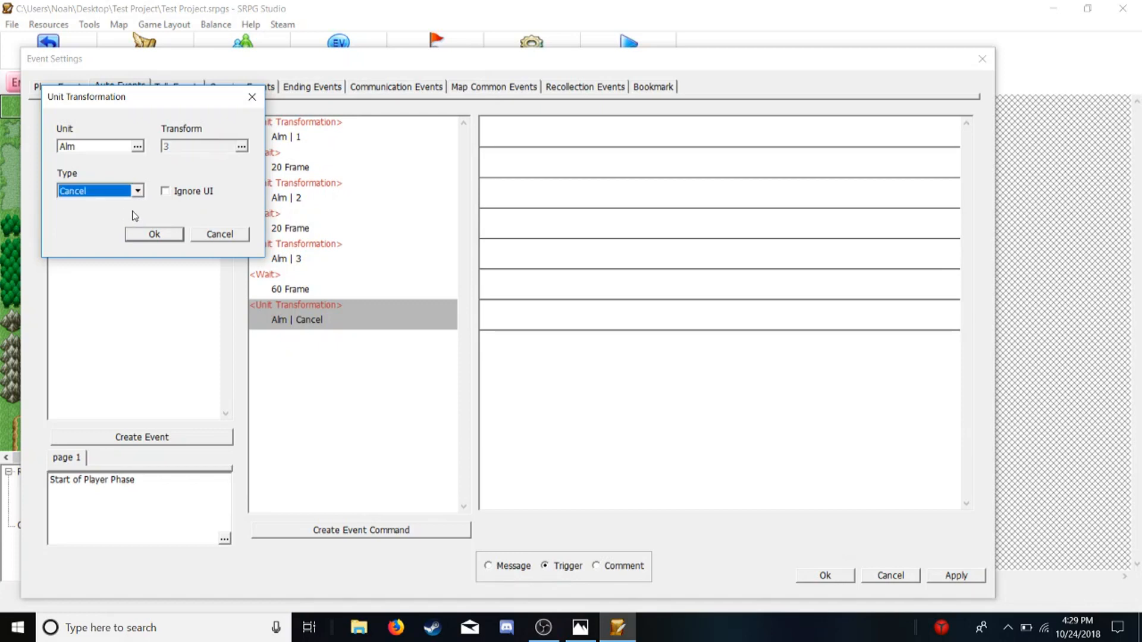
left_click(153, 234)
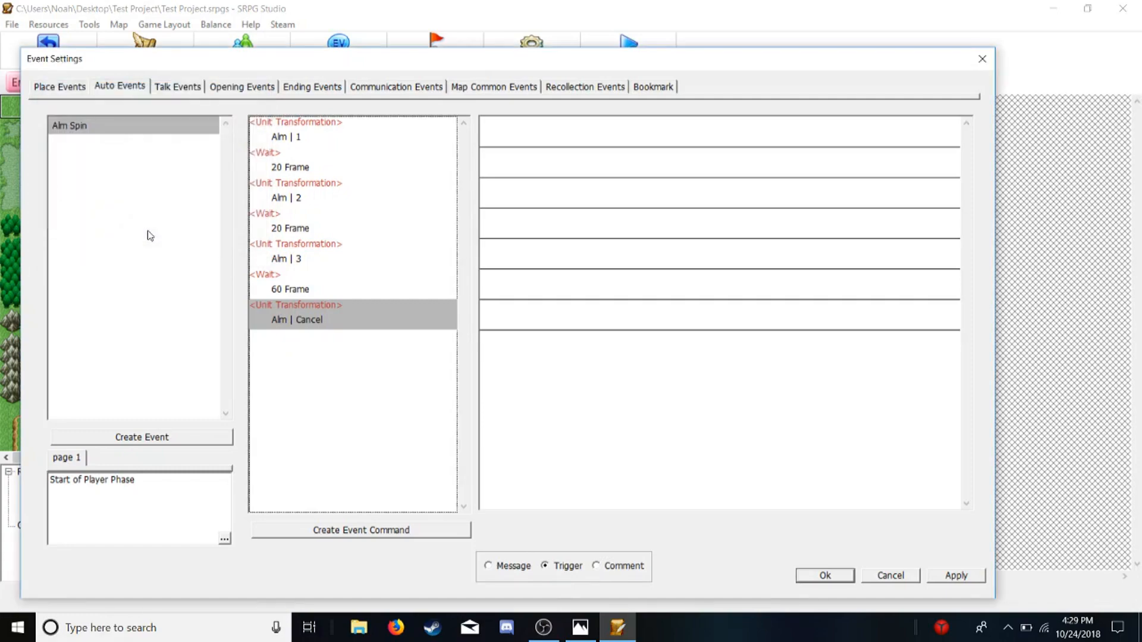
left_click(939, 576)
left_click(848, 577)
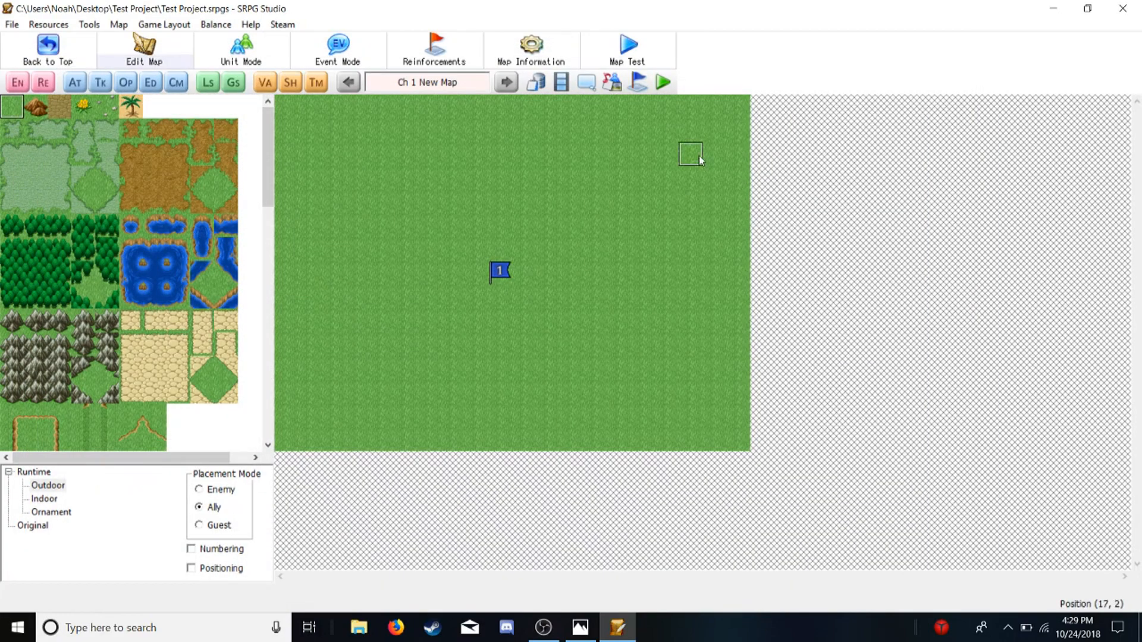
- Run a map test, start the chapter to watch Alm's transformation sequence, and move Alm four tiles to the right
left_click(637, 66)
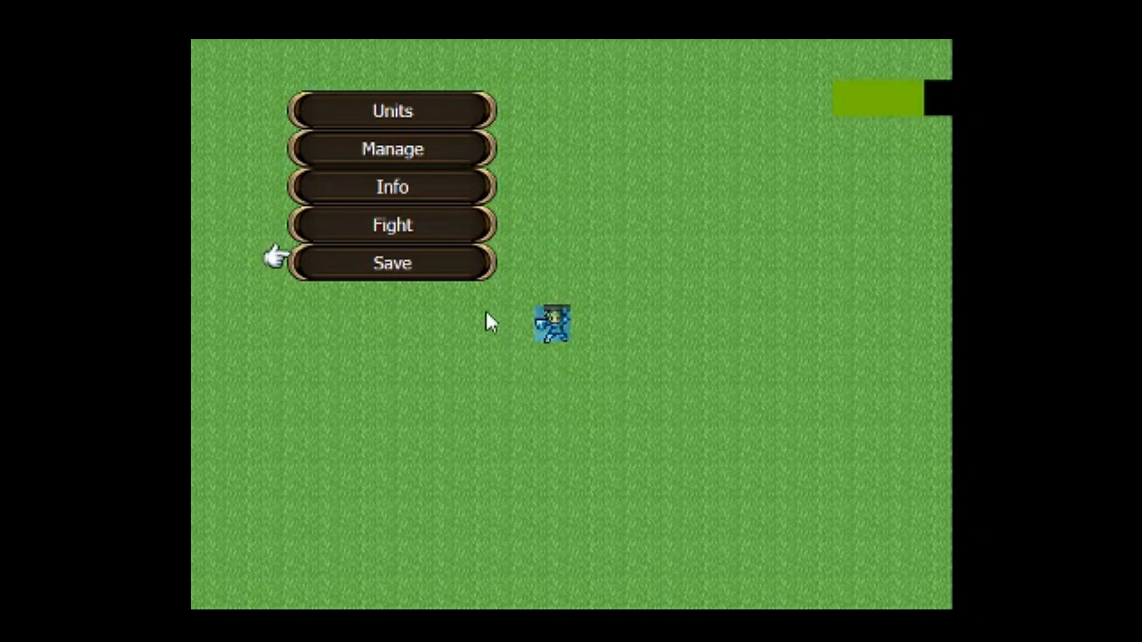
left_click(445, 224)
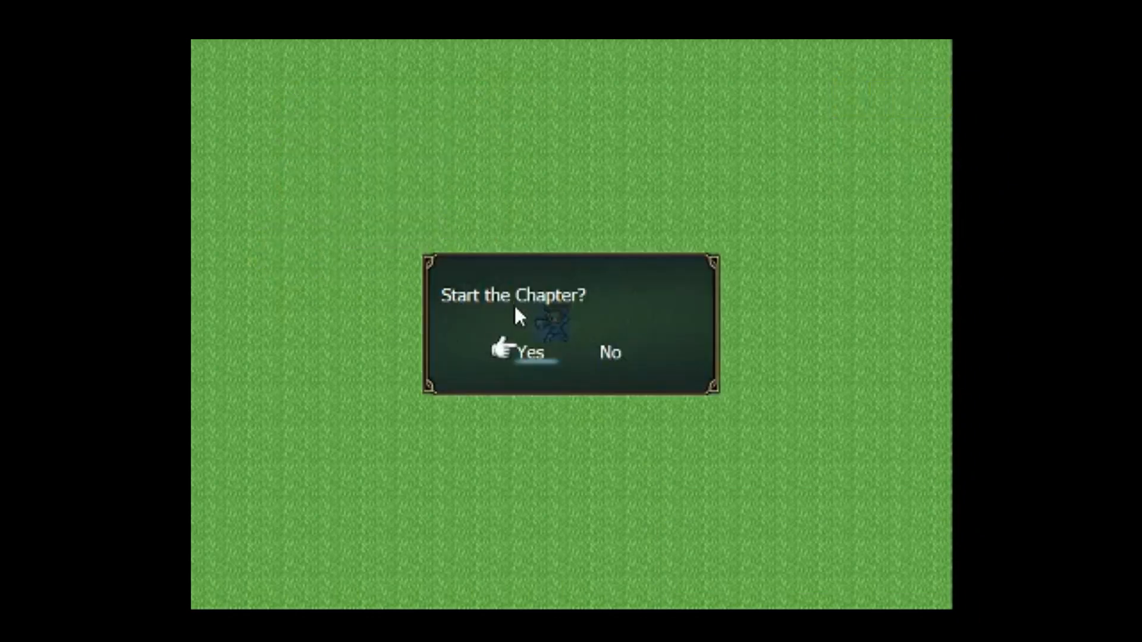
left_click(523, 346)
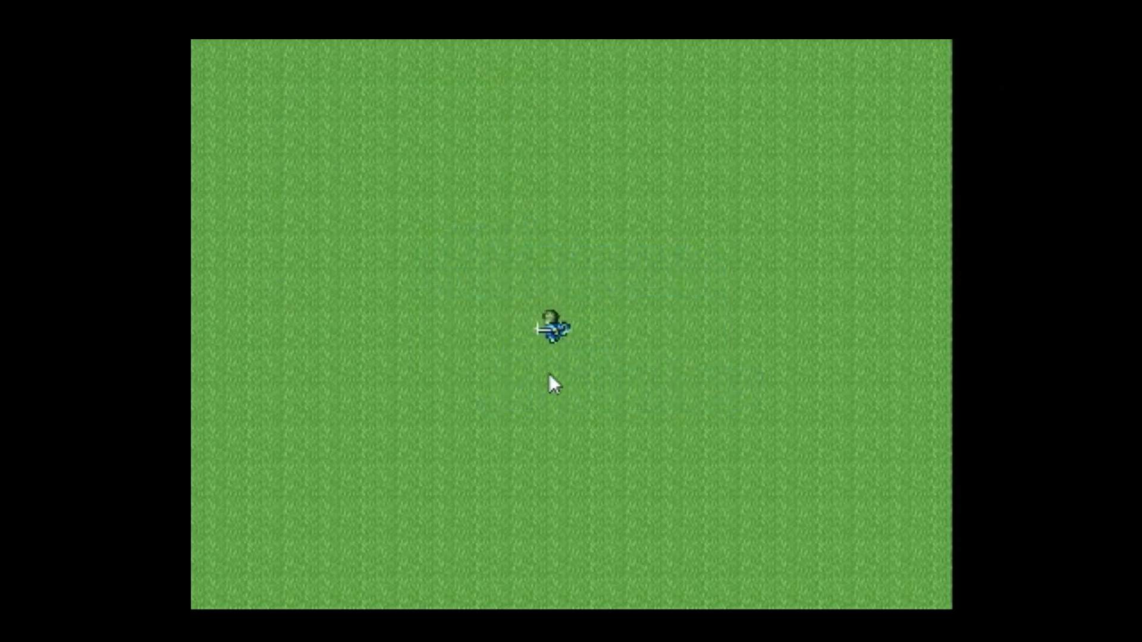
left_click(550, 330)
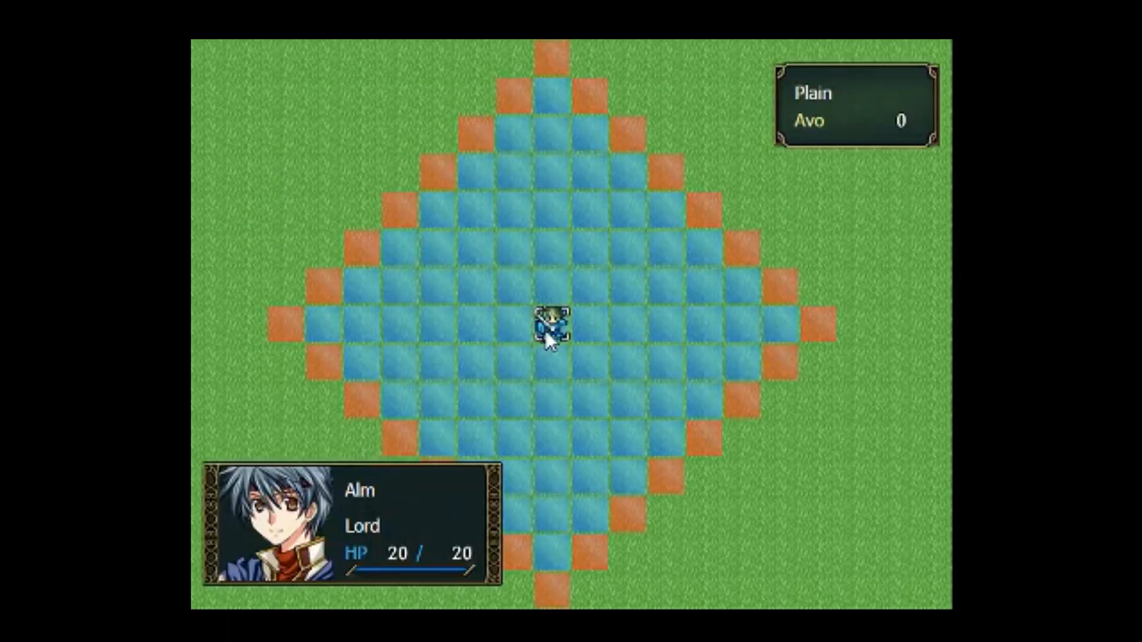
left_click(714, 316)
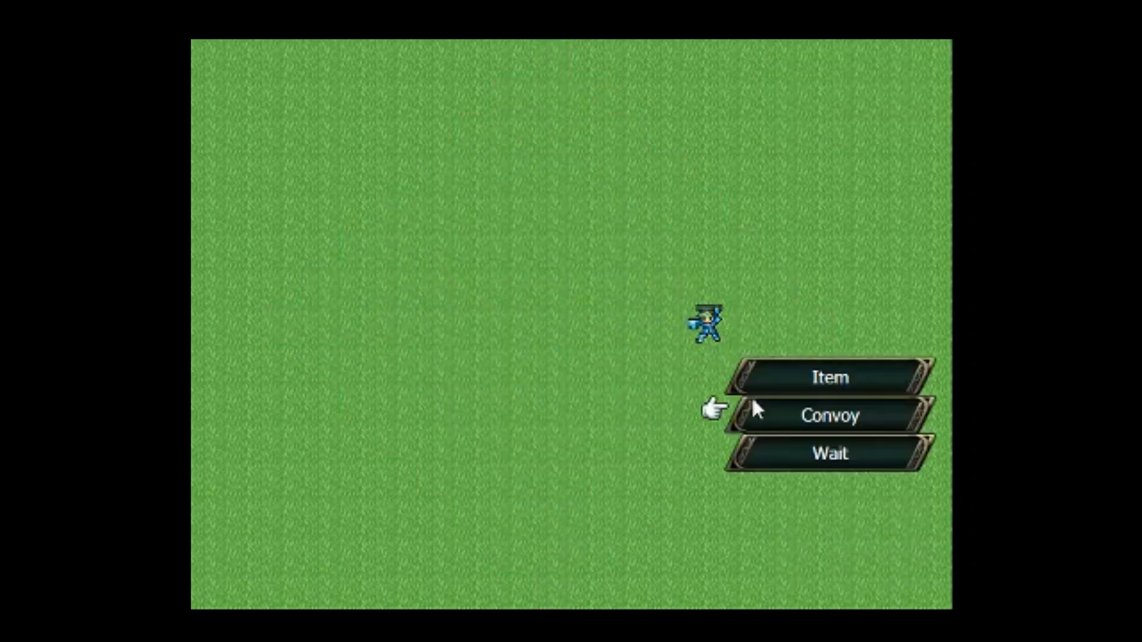
left_click(750, 439)
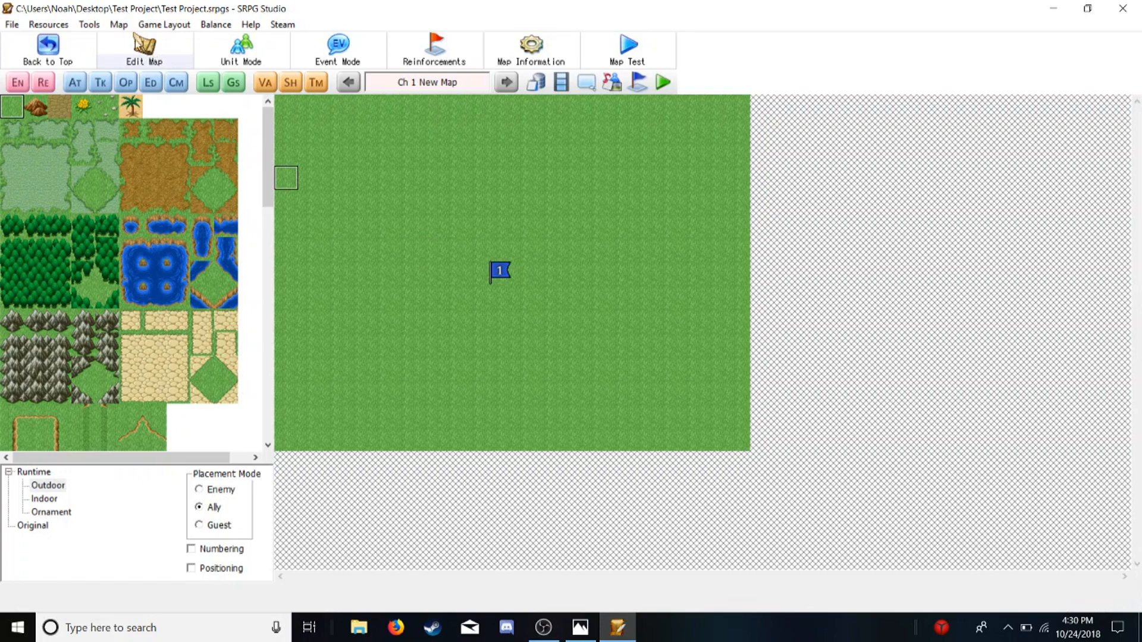
- Create a new skill named "Super Saiyan" in the project database
left_click(49, 49)
left_click(162, 50)
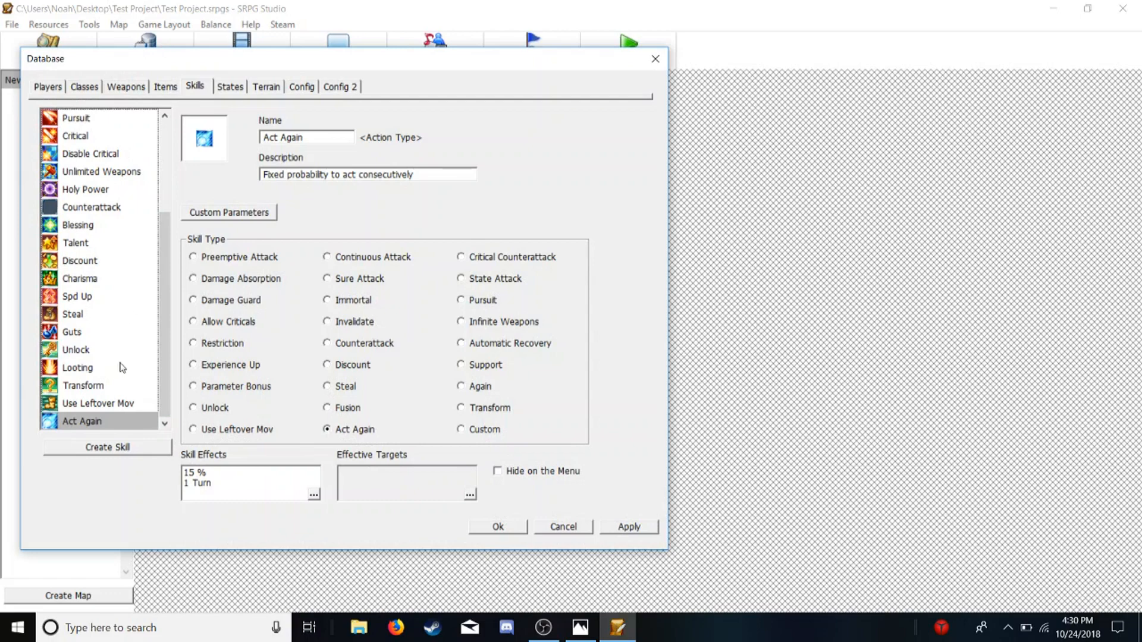
left_click(108, 447)
left_click(332, 135)
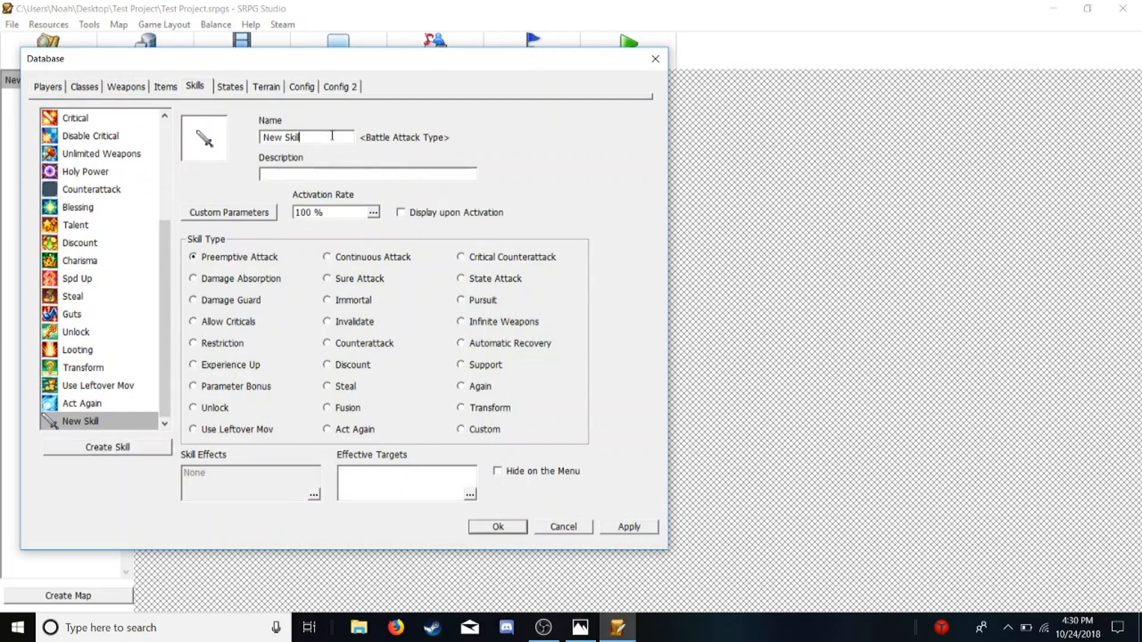
key("BackSpace")
key("BackSpace")
key("BackSpace")
key("BackSpace")
key("BackSpace")
key("BackSpace")
key("BackSpace")
key("BackSpace")
key("BackSpace")
type("Super Saiyan")
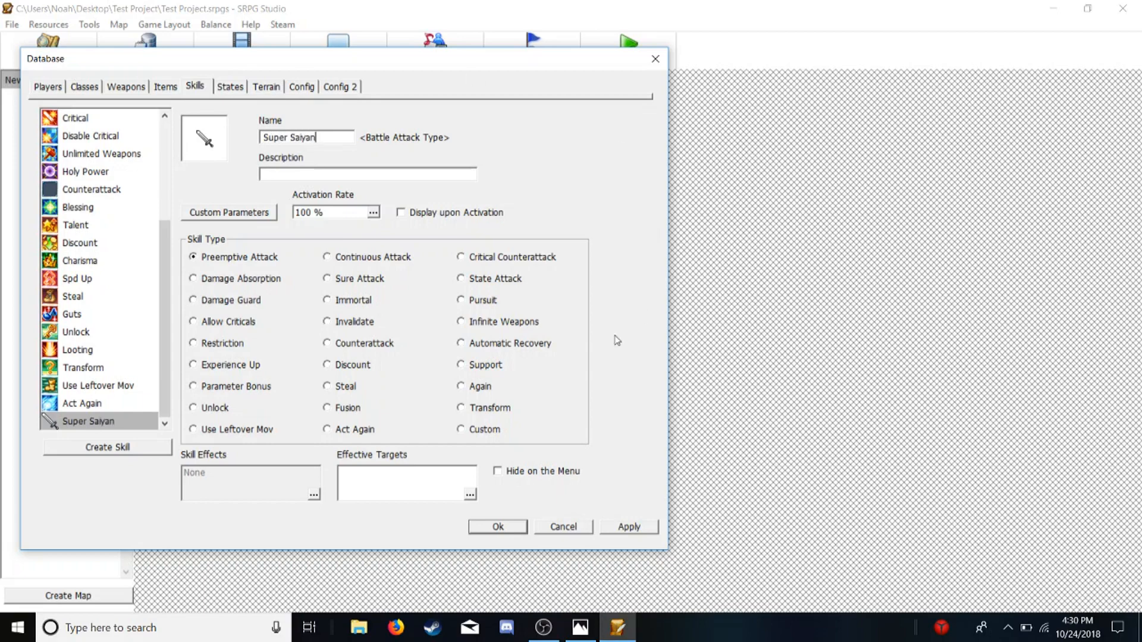
- Make Super Saiyan a Transform skill using transformation 3, with the command name "Super Saiyan" and 99 Exp
left_click(461, 408)
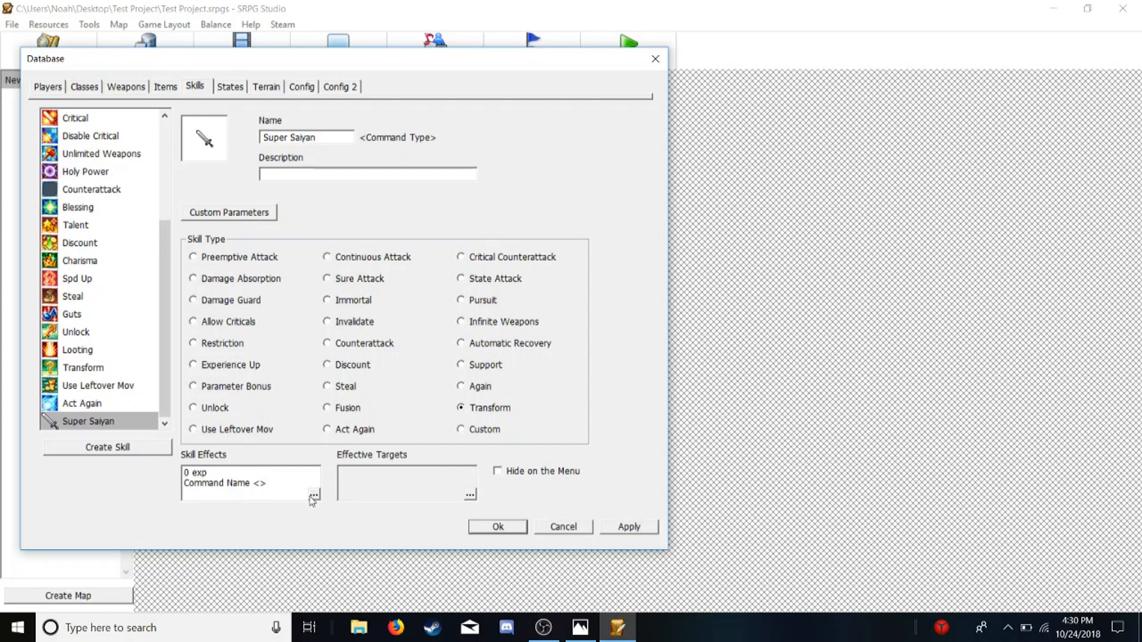
left_click(314, 495)
left_click(66, 171)
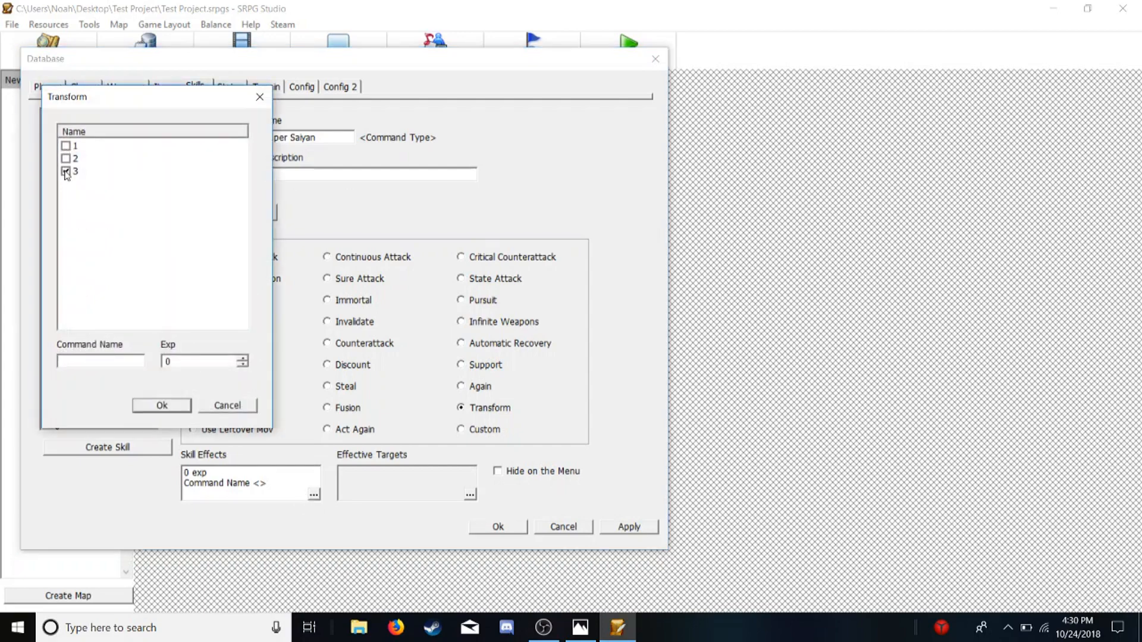
left_click(89, 362)
type("Super Saiyan")
left_click(228, 362)
type("99")
left_click(162, 405)
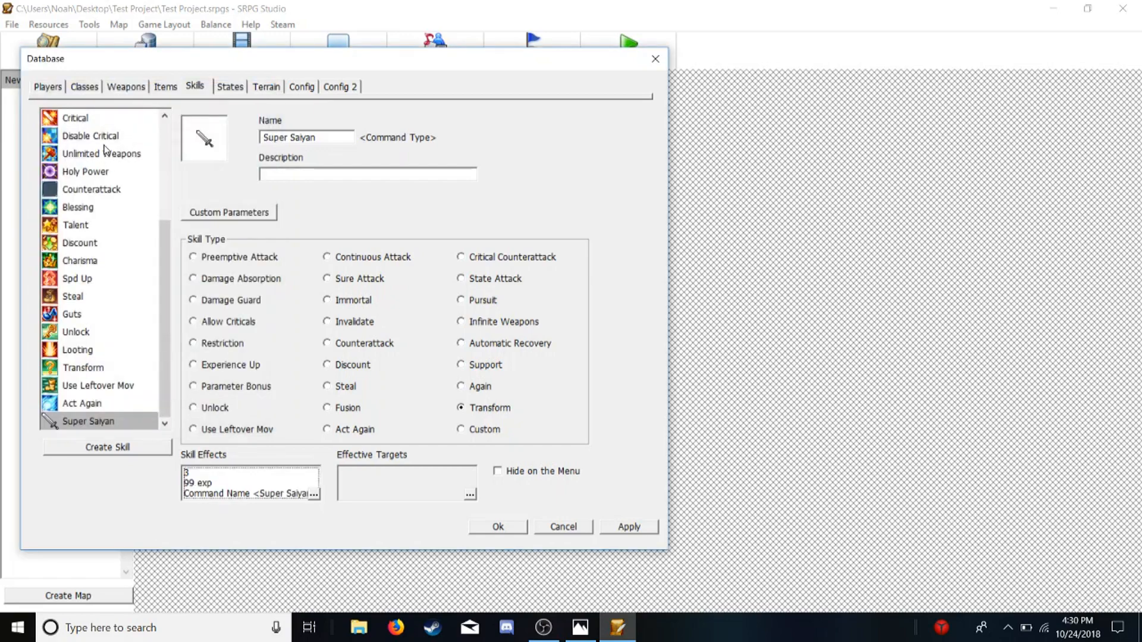
- Assign the Super Saiyan skill to the player unit Alm as an optional skill
left_click(51, 88)
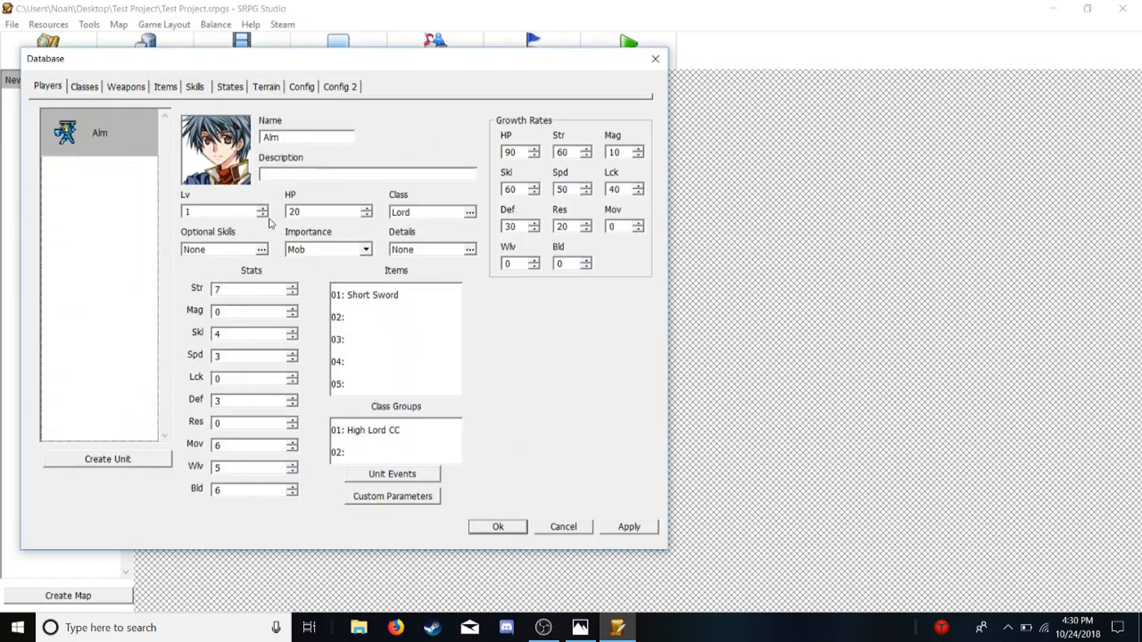
left_click(261, 250)
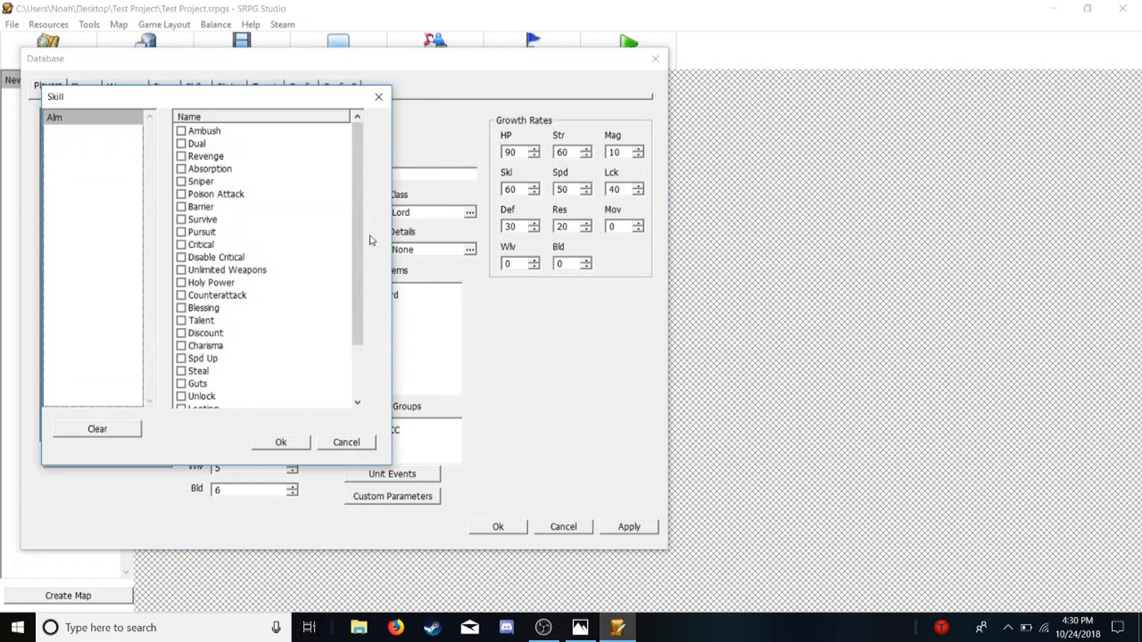
scroll(358, 244, "down", 2)
left_click(181, 396)
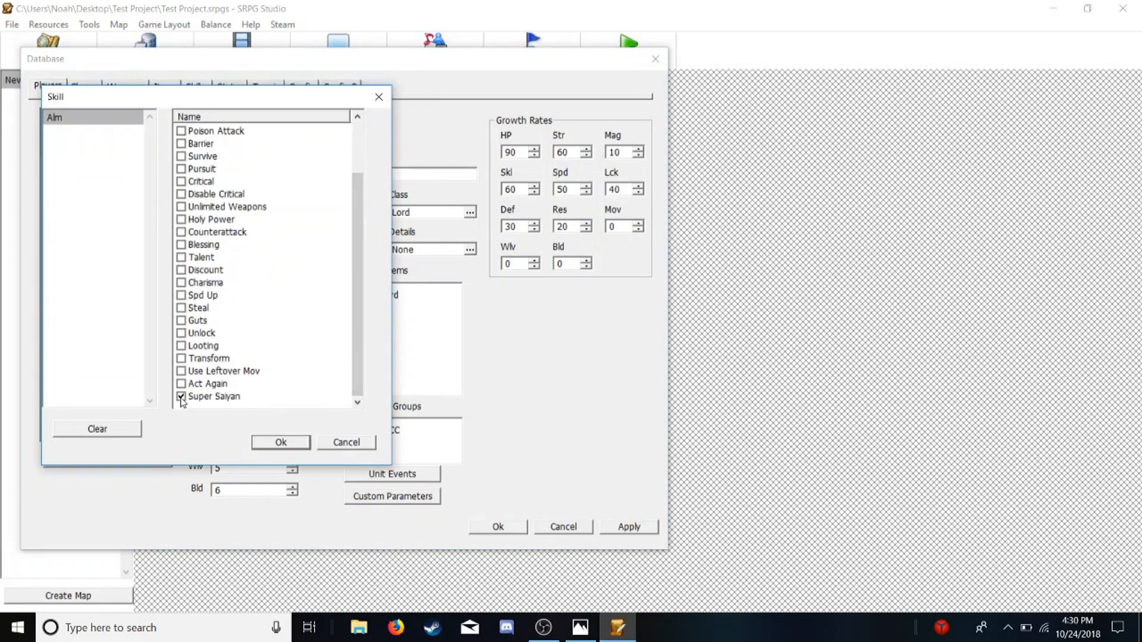
left_click(281, 442)
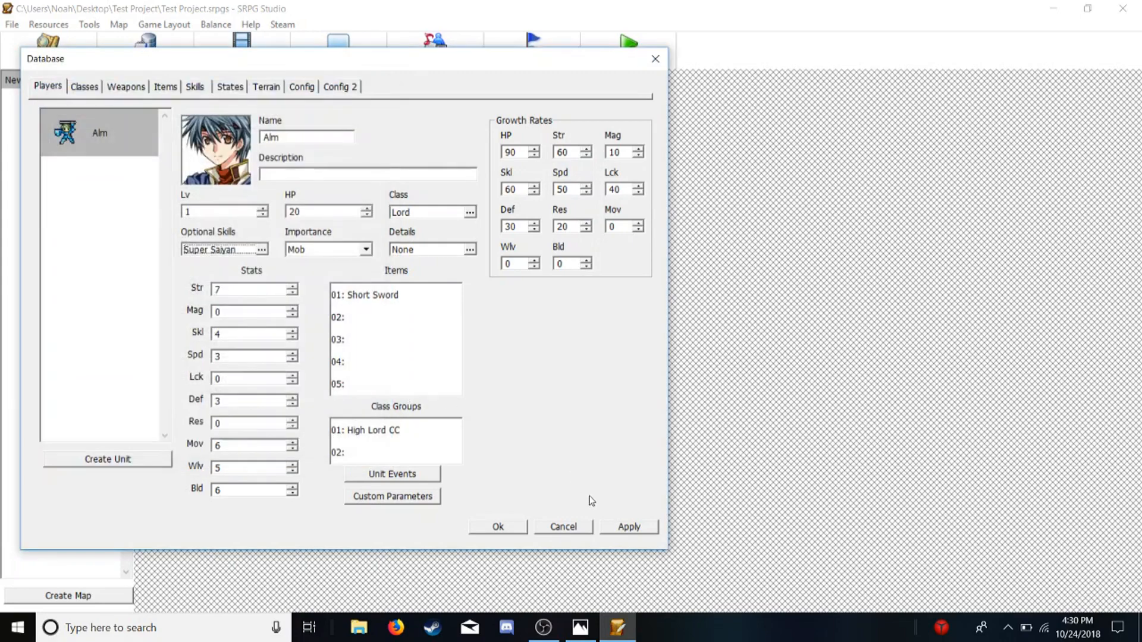
- Set Alm's importance to Leader, then apply and confirm the database changes
left_click(365, 249)
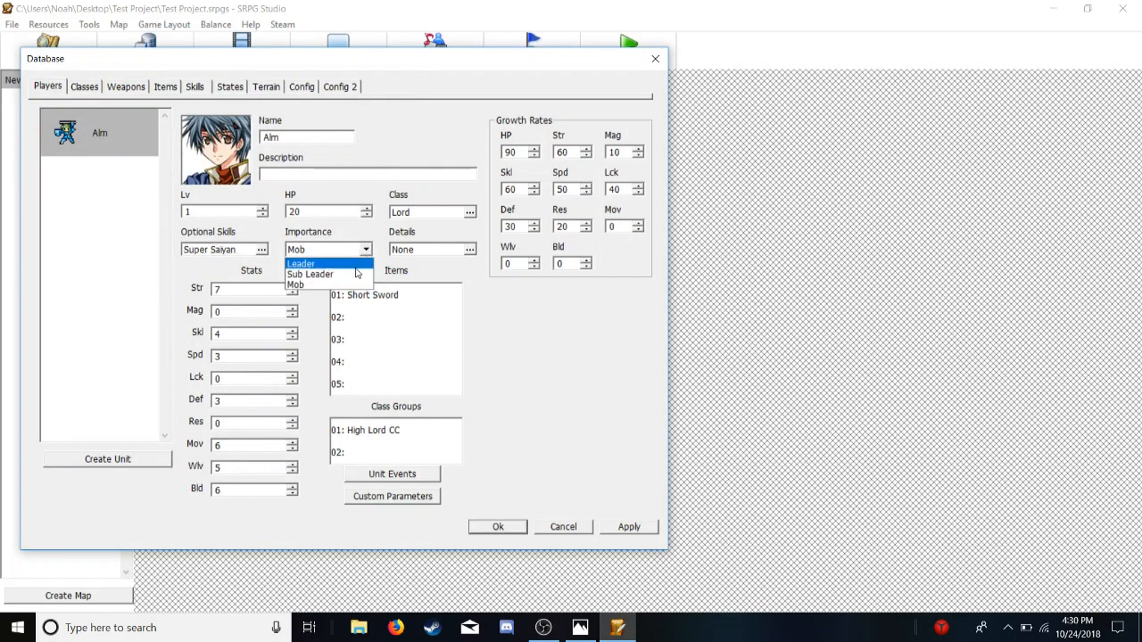
left_click(355, 261)
left_click(612, 529)
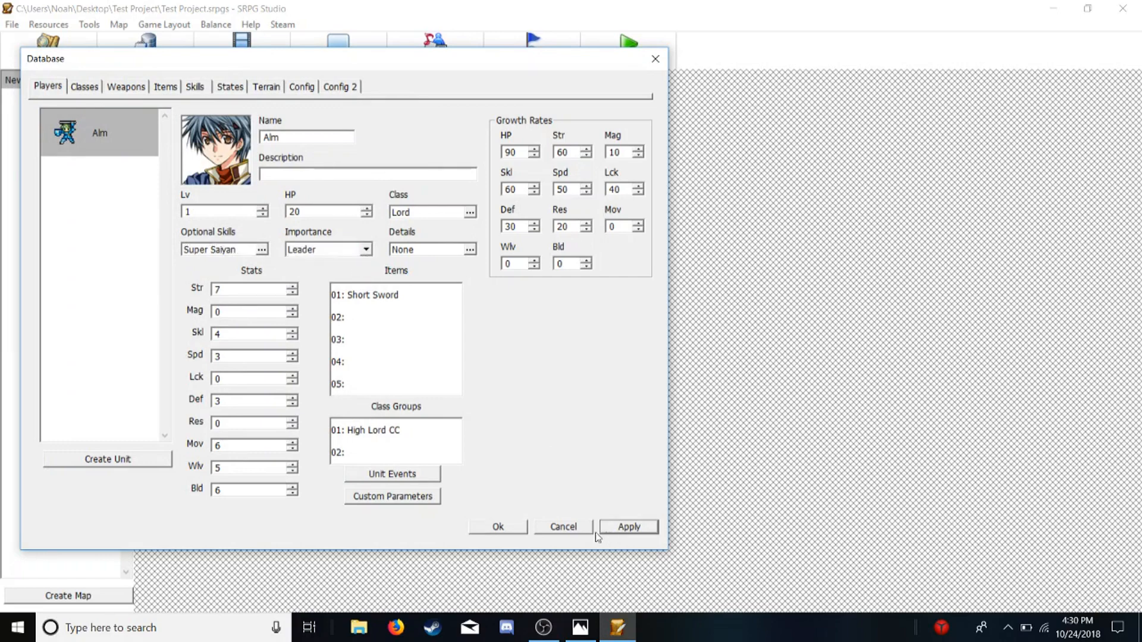
left_click(517, 527)
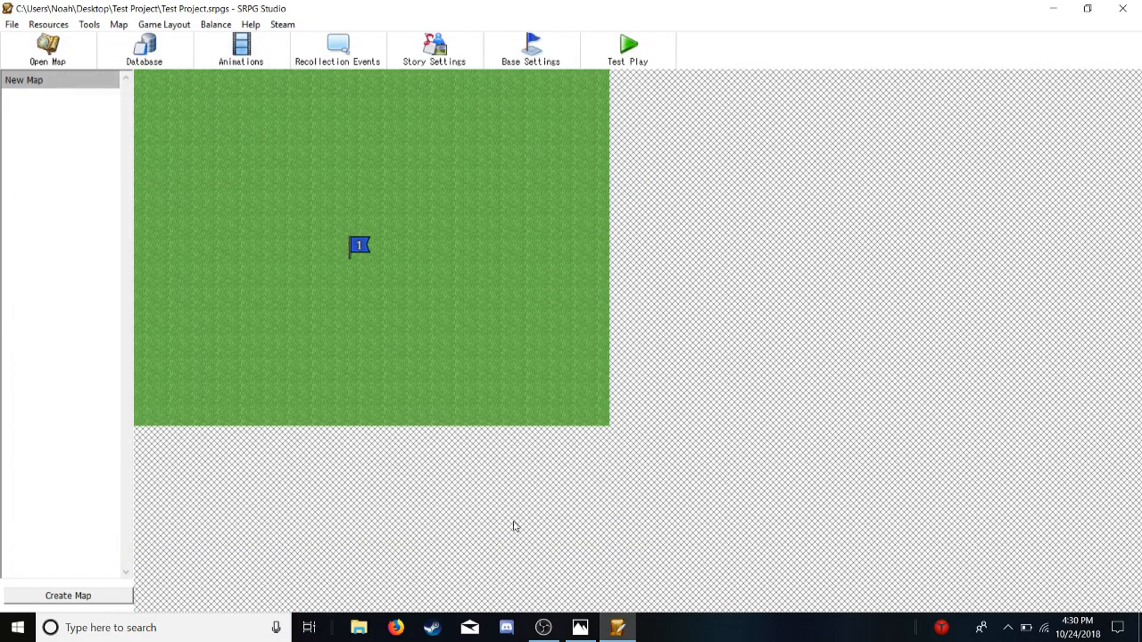
- Test play the game, start the chapter and use Alm's Super Saiyan command to transform the unit into 3
left_click(599, 47)
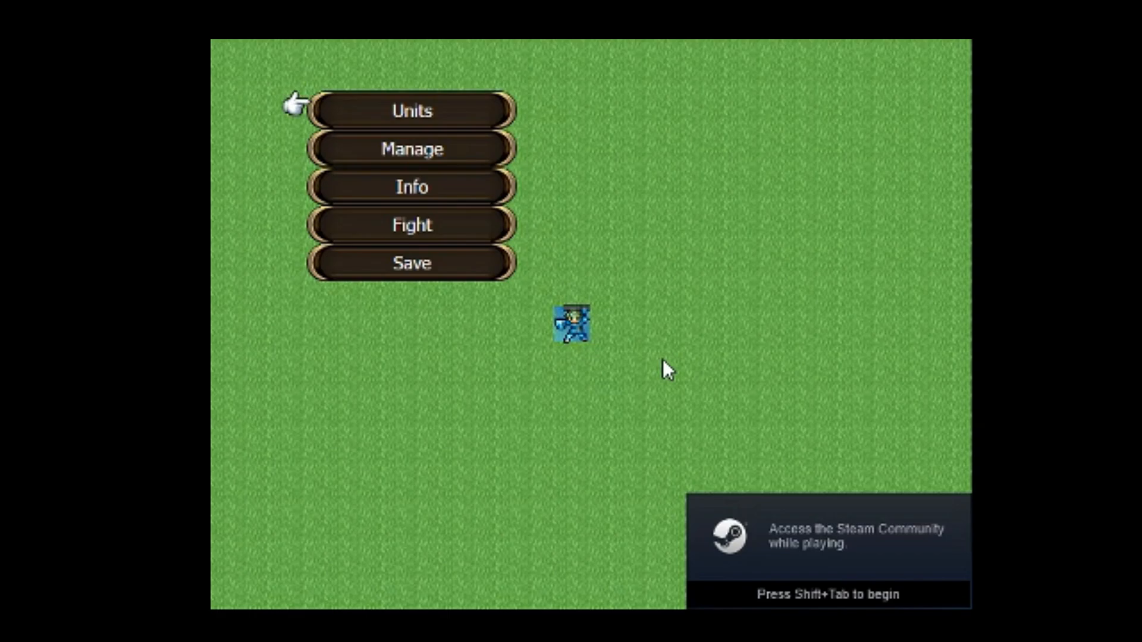
left_click(492, 224)
left_click(548, 355)
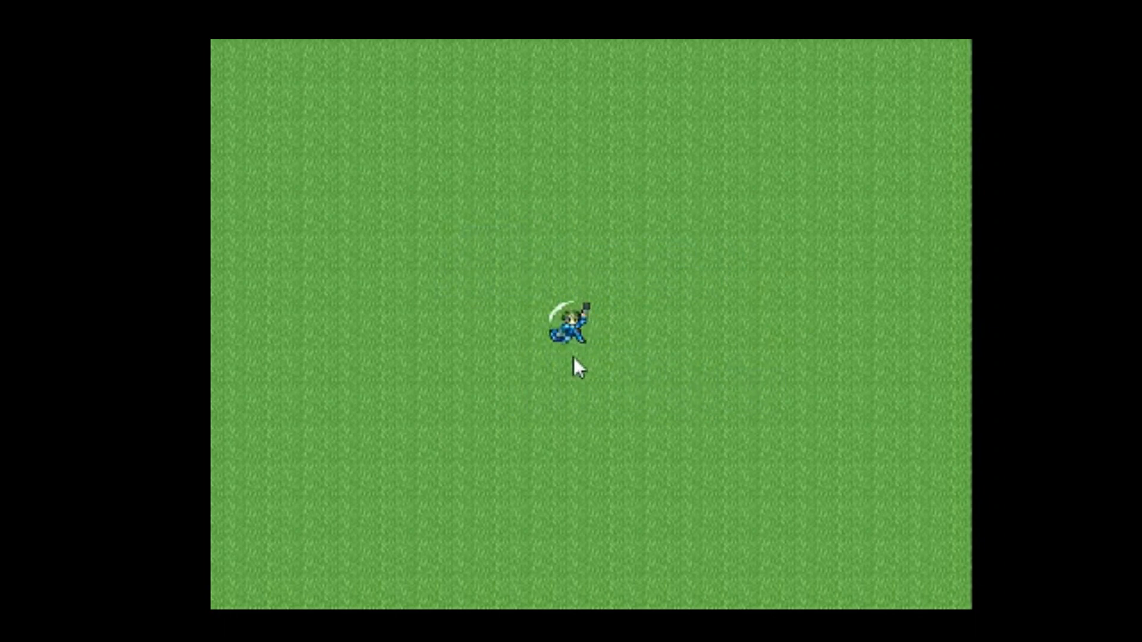
left_click(576, 344)
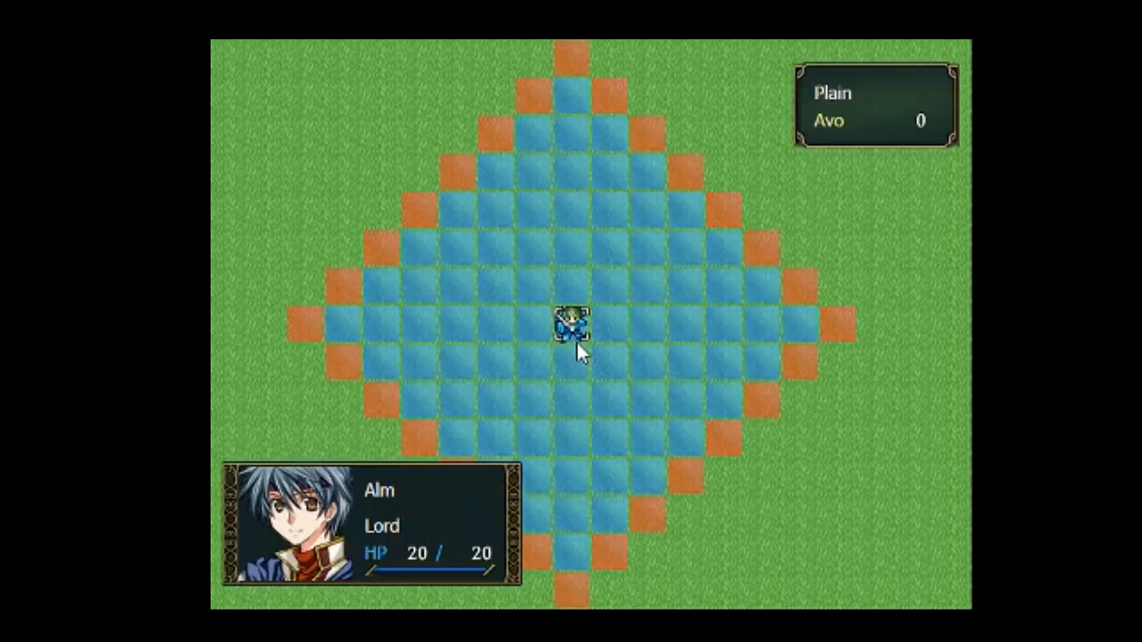
left_click(577, 339)
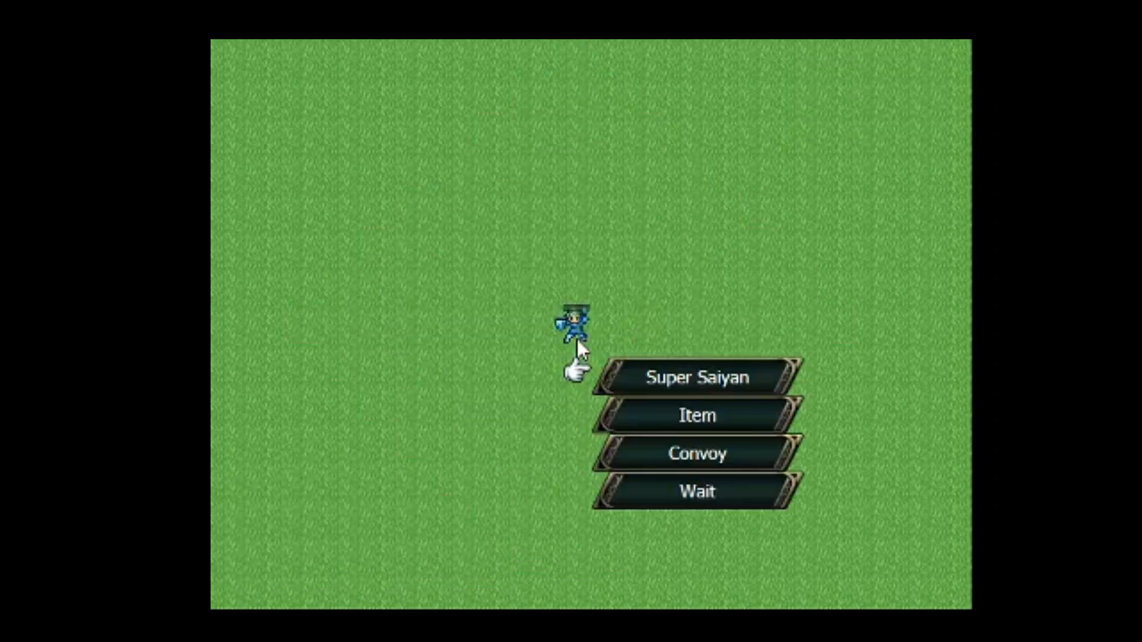
left_click(616, 366)
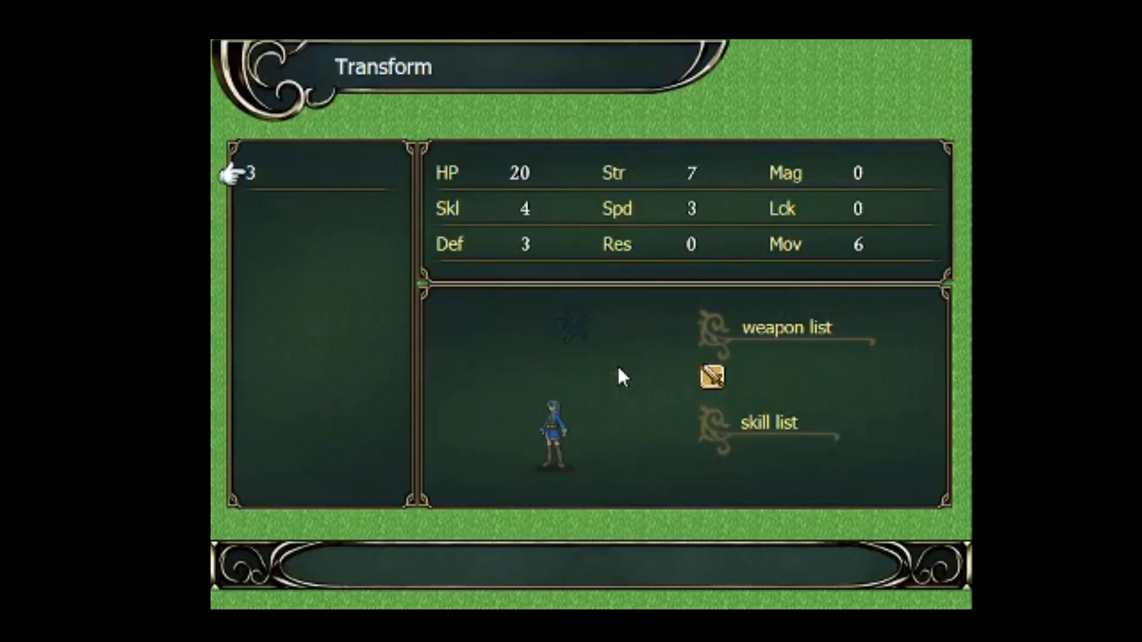
left_click(388, 176)
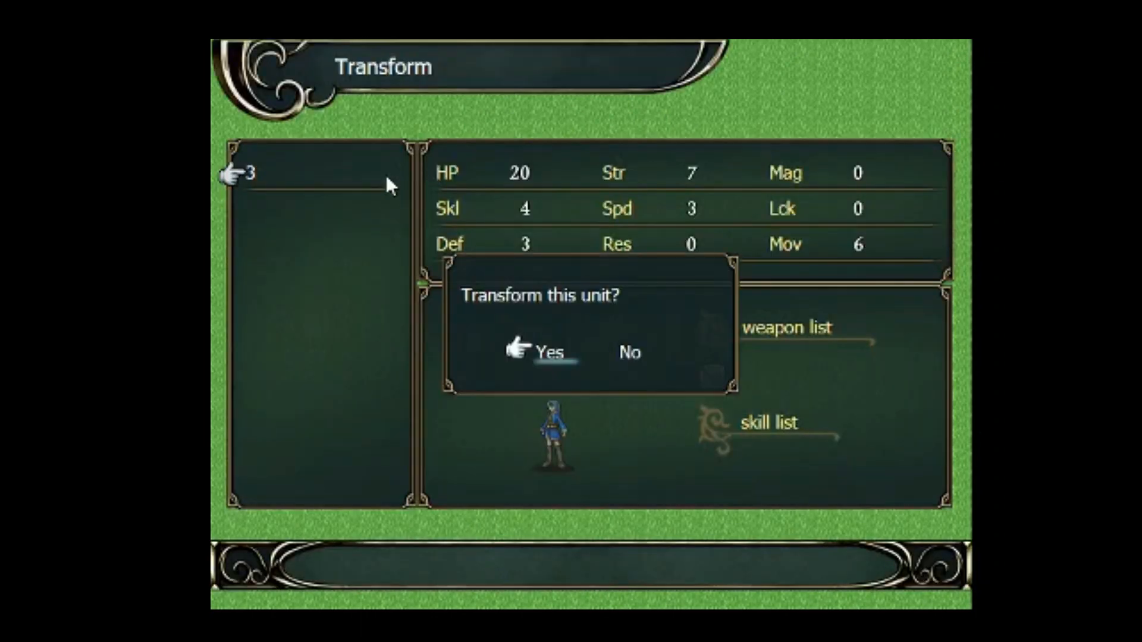
left_click(535, 345)
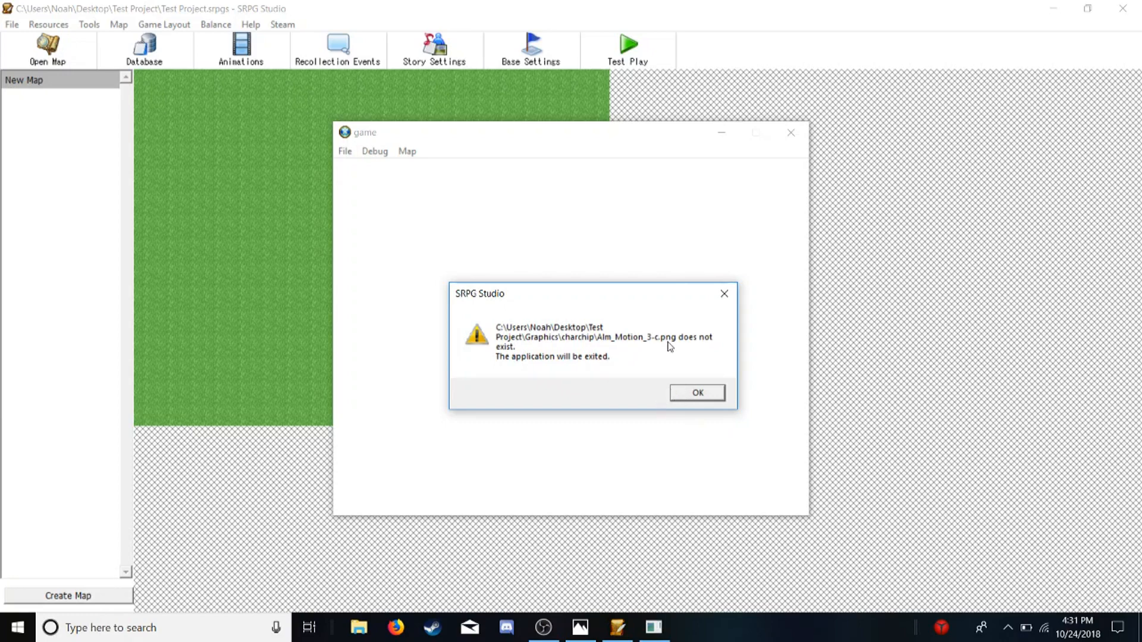
left_click(689, 392)
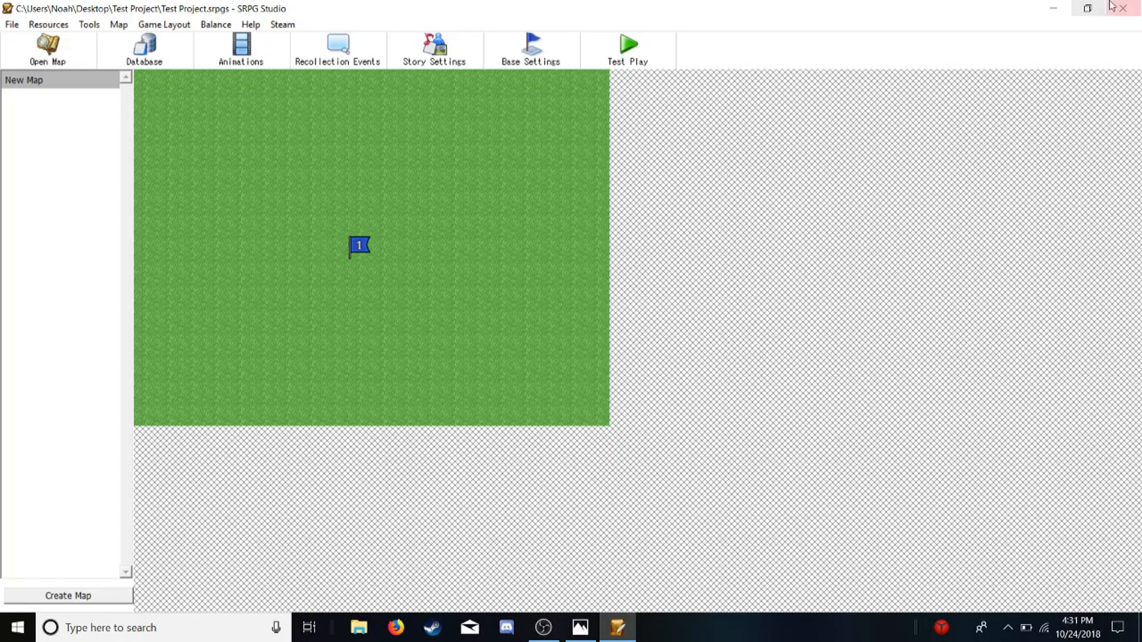
- Clear the desktop by closing SRPG Studio and the Alm_Motion.gif preview
left_click(1050, 8)
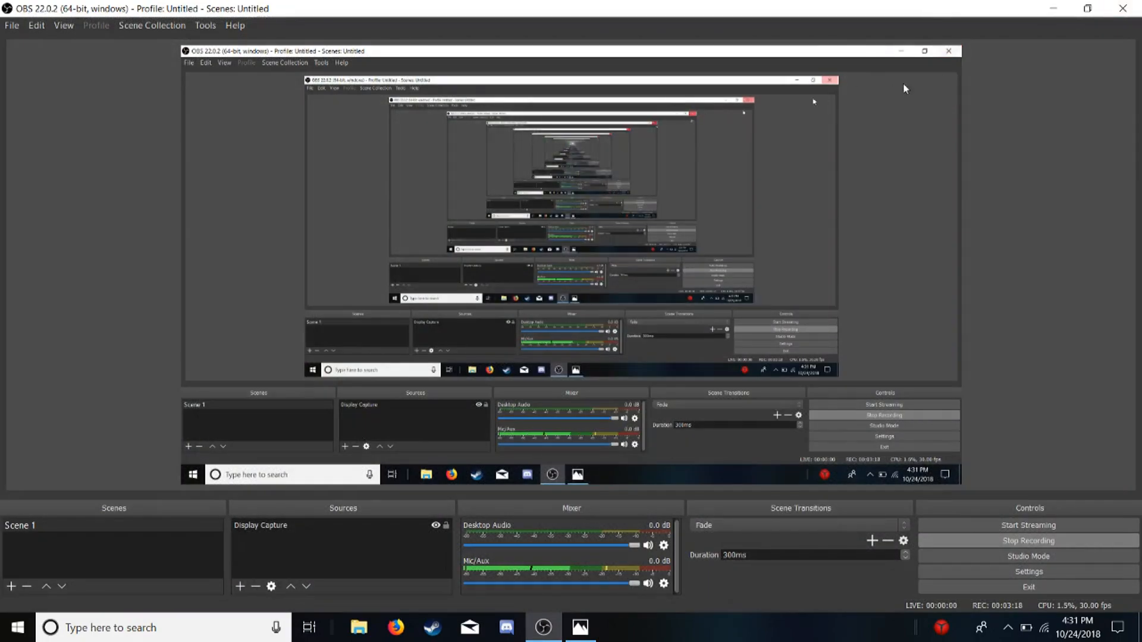
left_click(1052, 8)
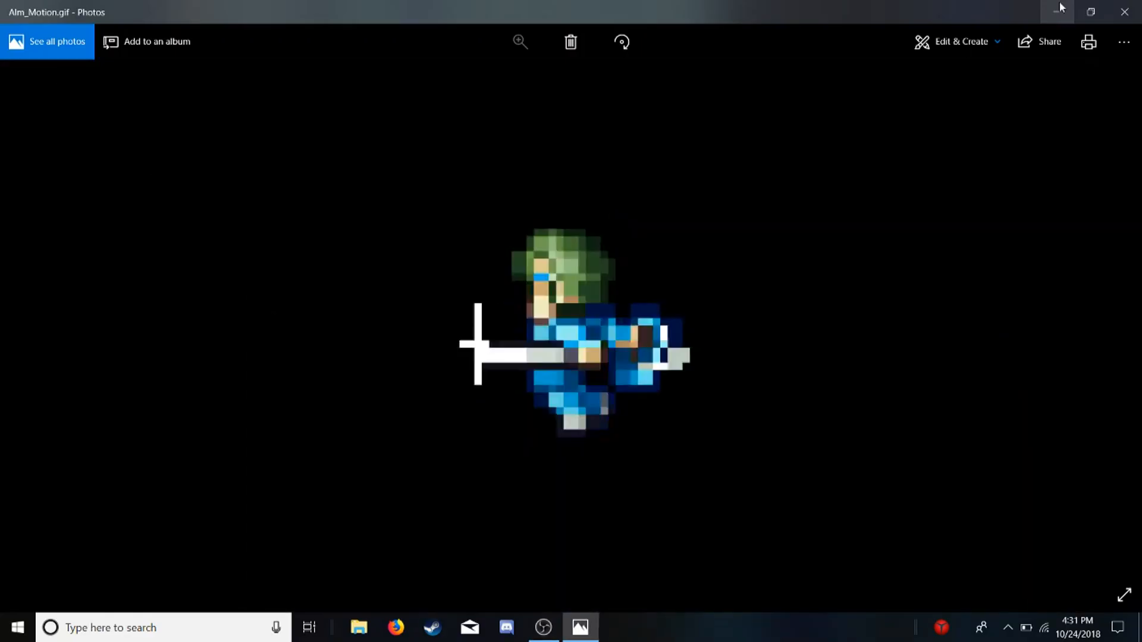
left_click(1125, 12)
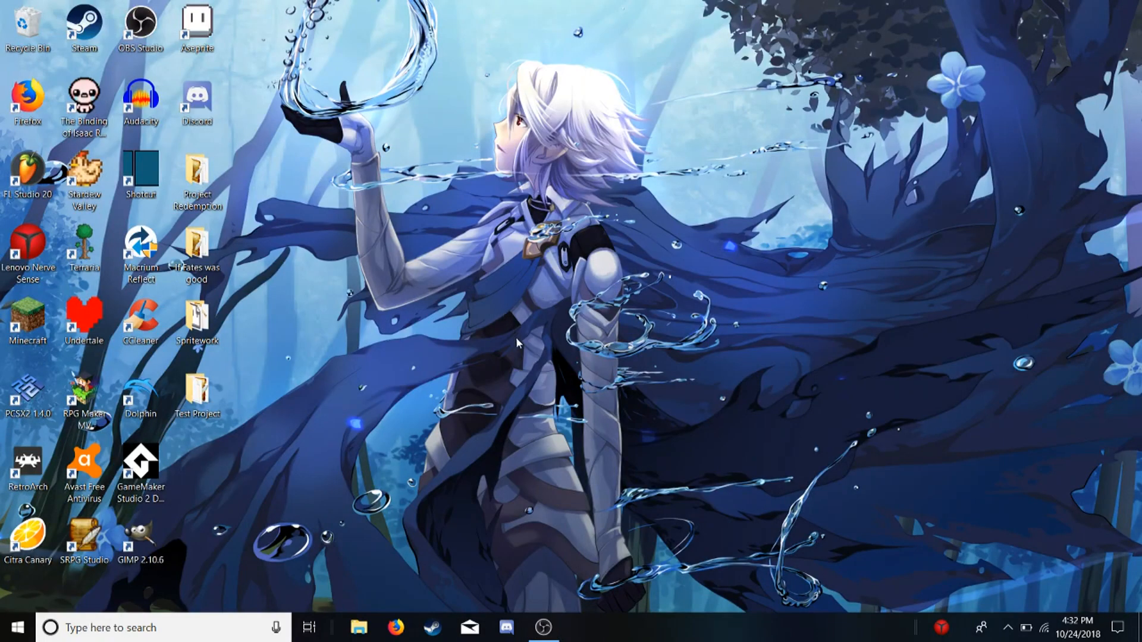